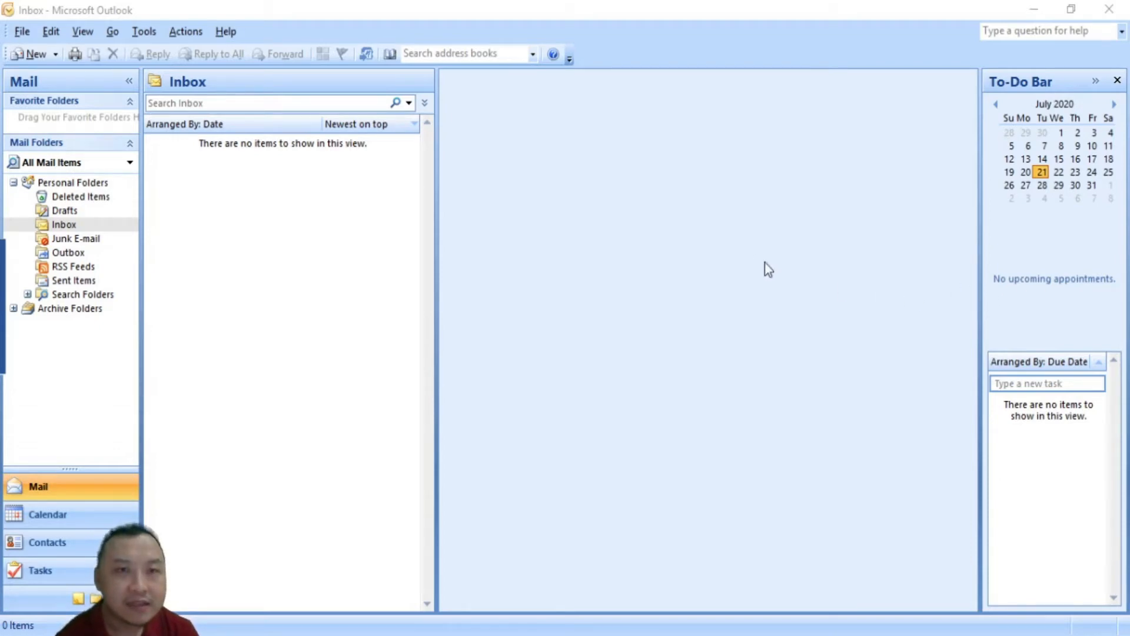
# Open Account Settings from the Tools menu to show the empty E-mail accounts list
pyautogui.click(150, 32)
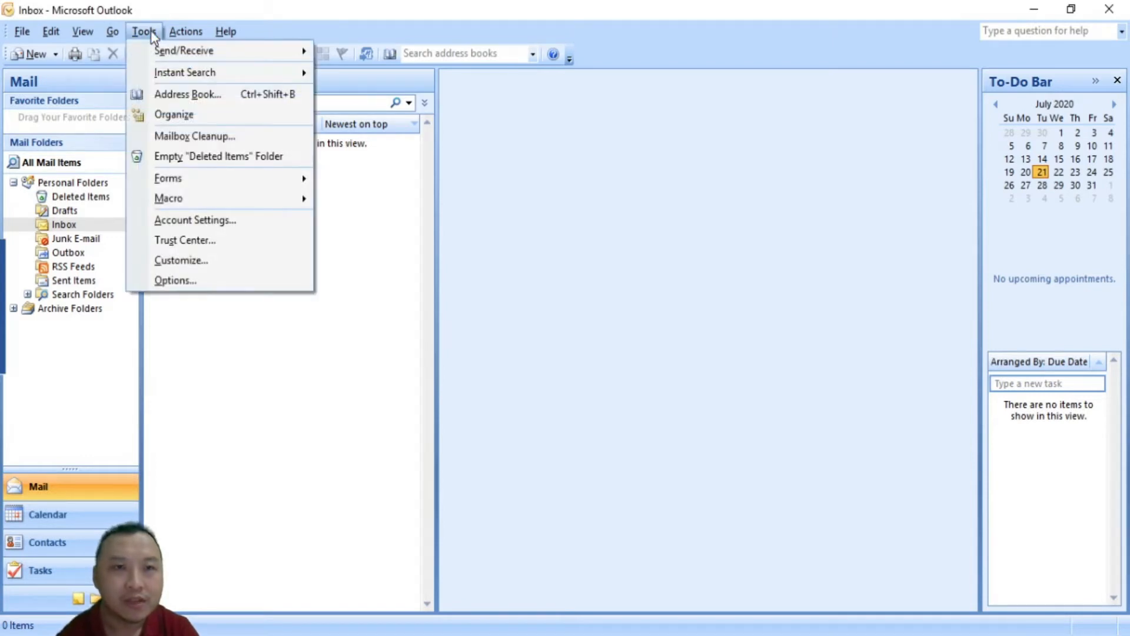
pyautogui.click(195, 227)
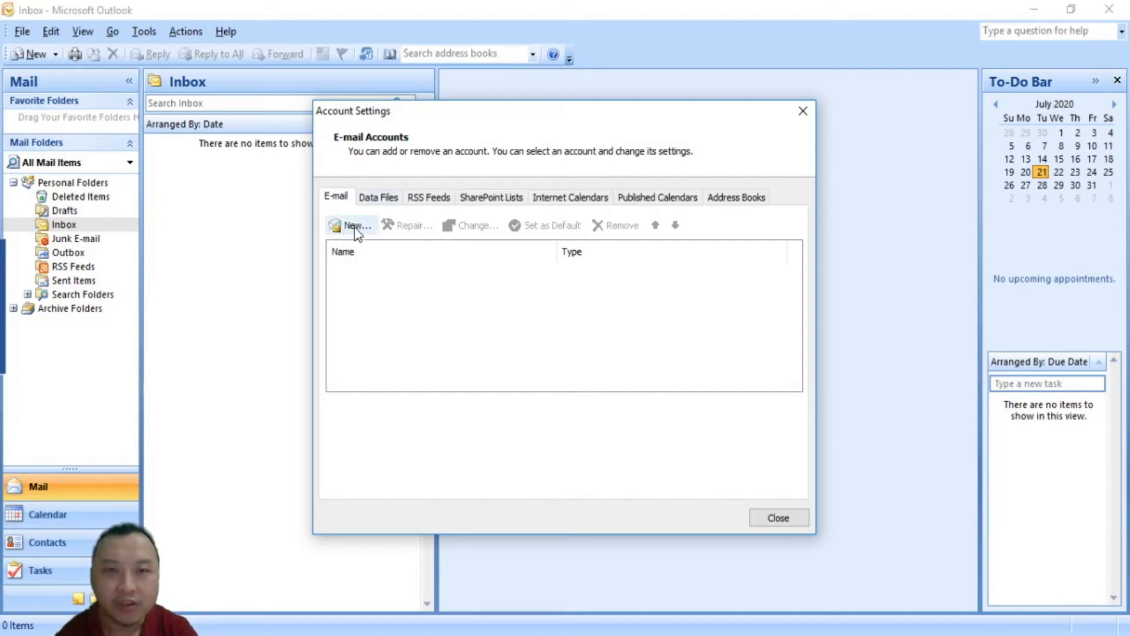
# Start a new e-mail account with manual server configuration and the Internet E-mail service
pyautogui.click(356, 230)
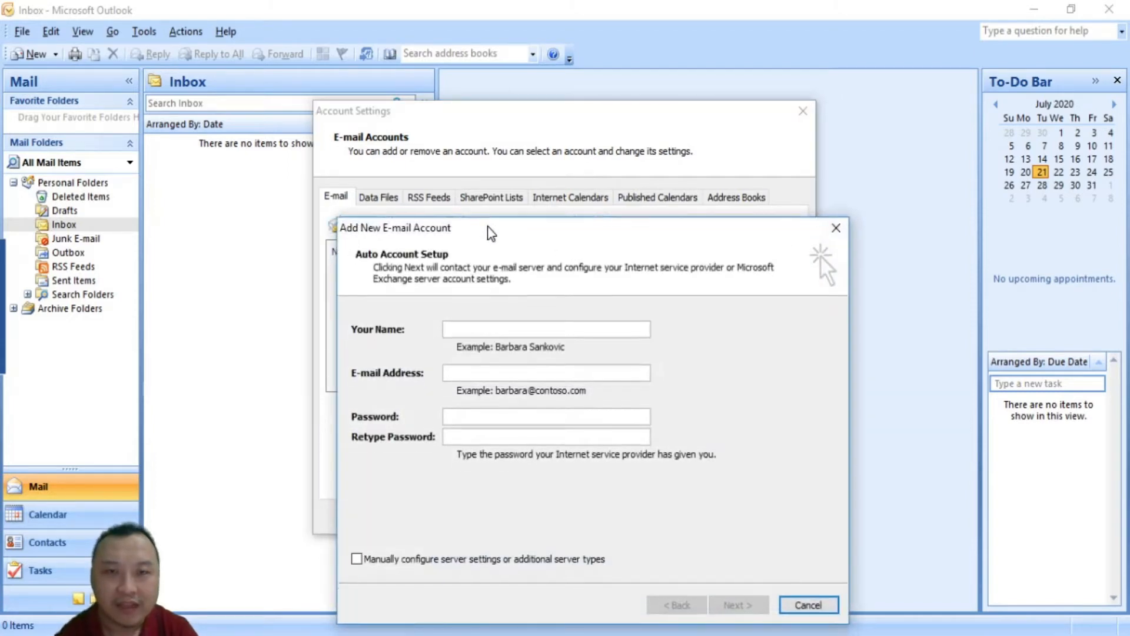
pyautogui.moveTo(466, 238); pyautogui.dragTo(459, 150)
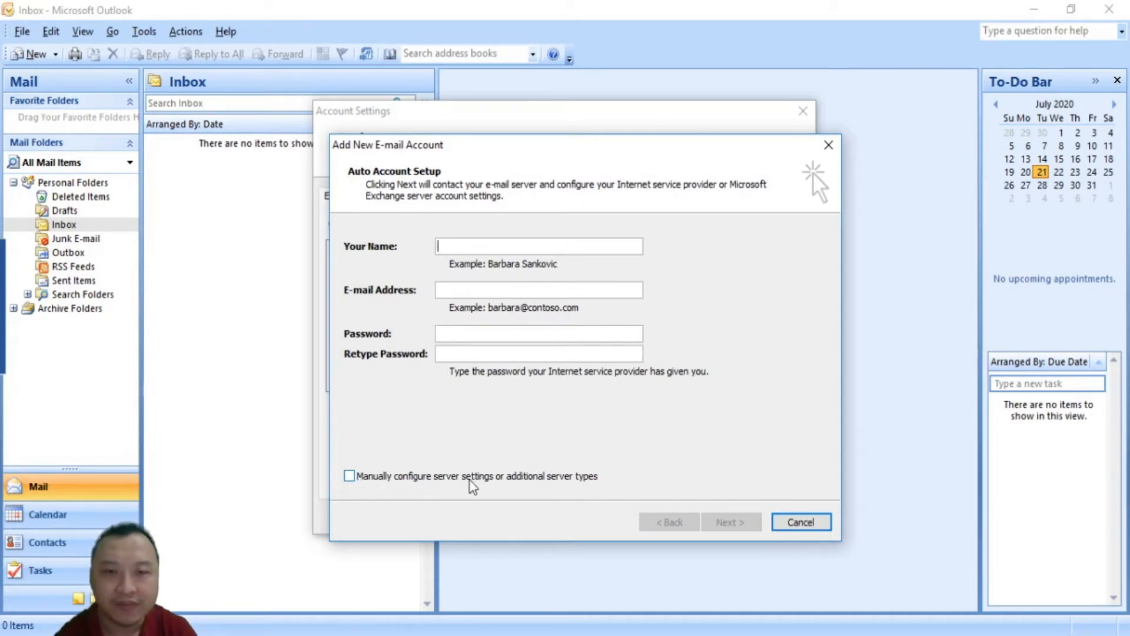
pyautogui.click(349, 477)
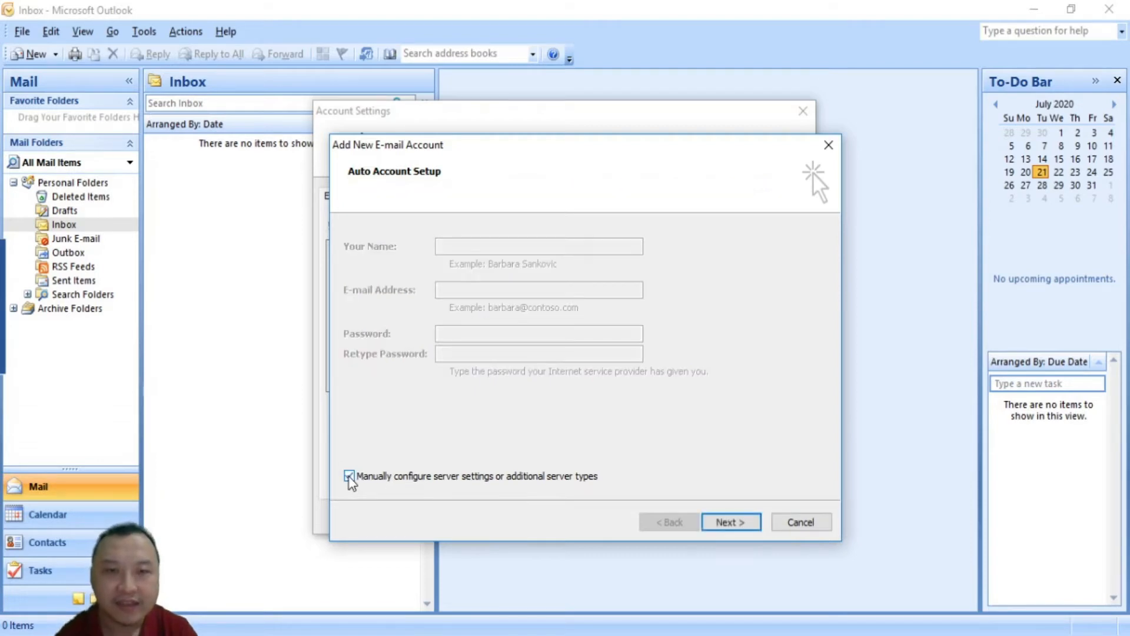
pyautogui.click(733, 525)
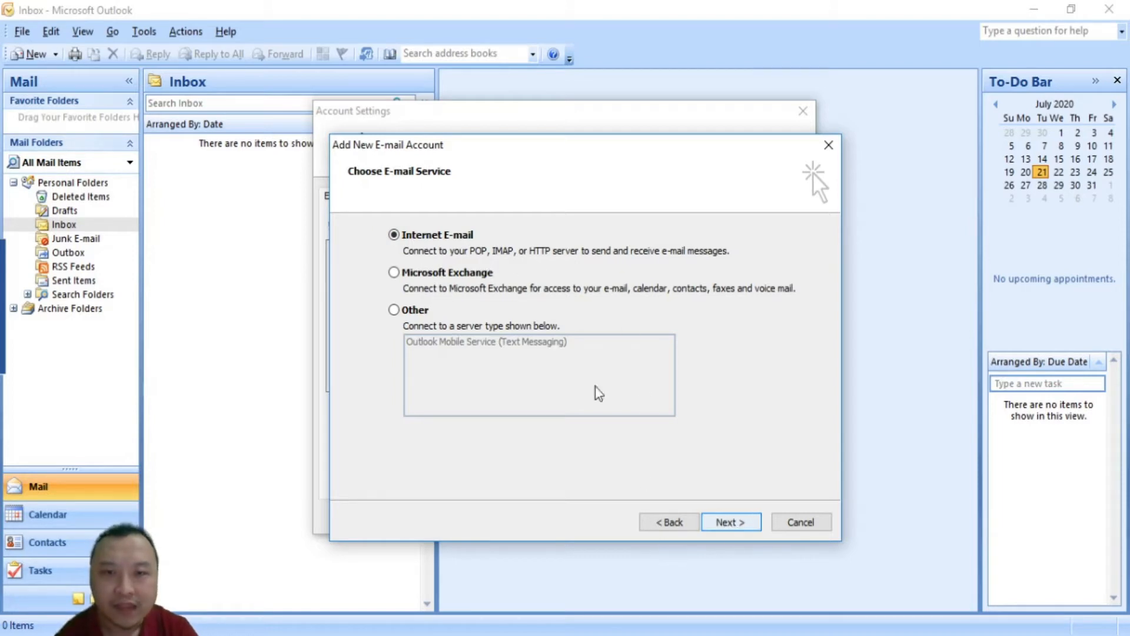
pyautogui.click(728, 526)
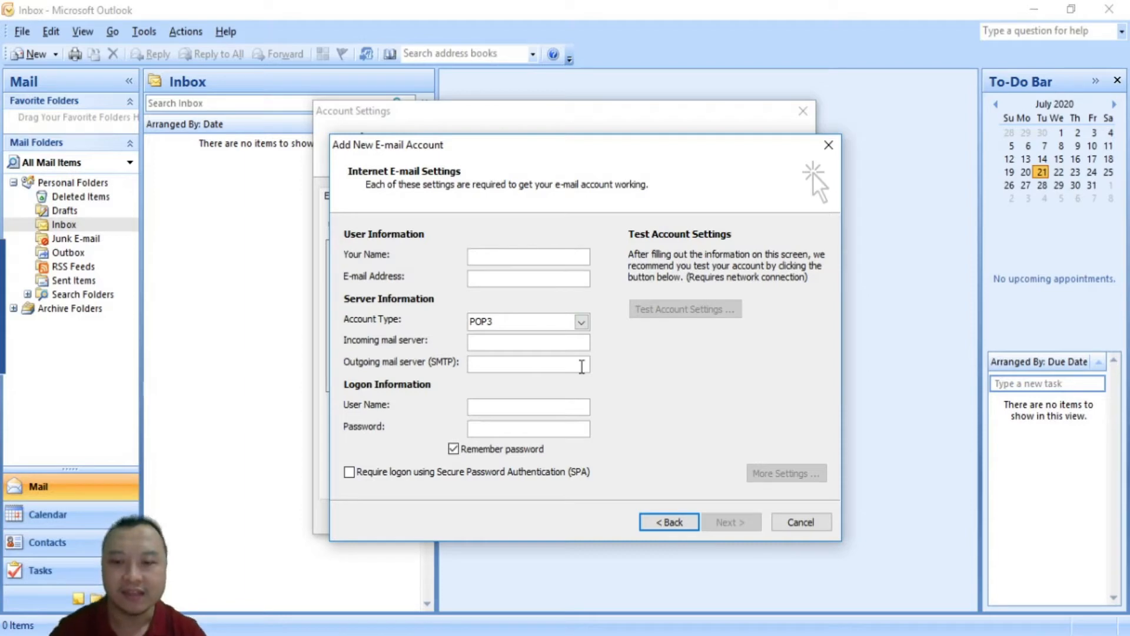
# Enter the sender's display name and the account's e-mail address, copying the address for reuse
pyautogui.write('IT M')
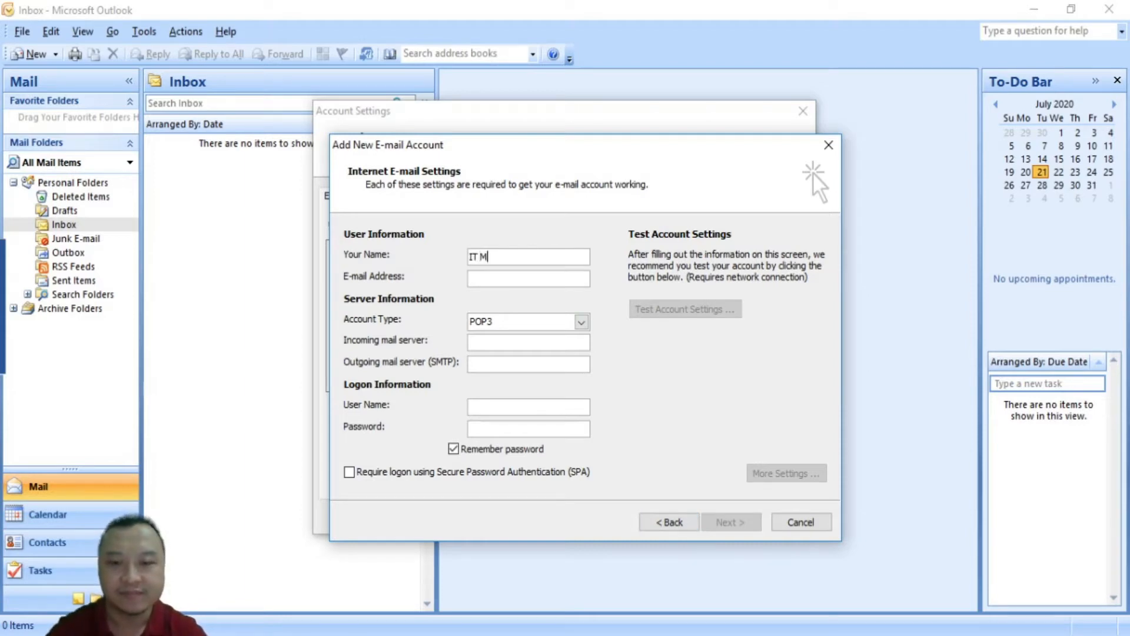
pyautogui.write('an')
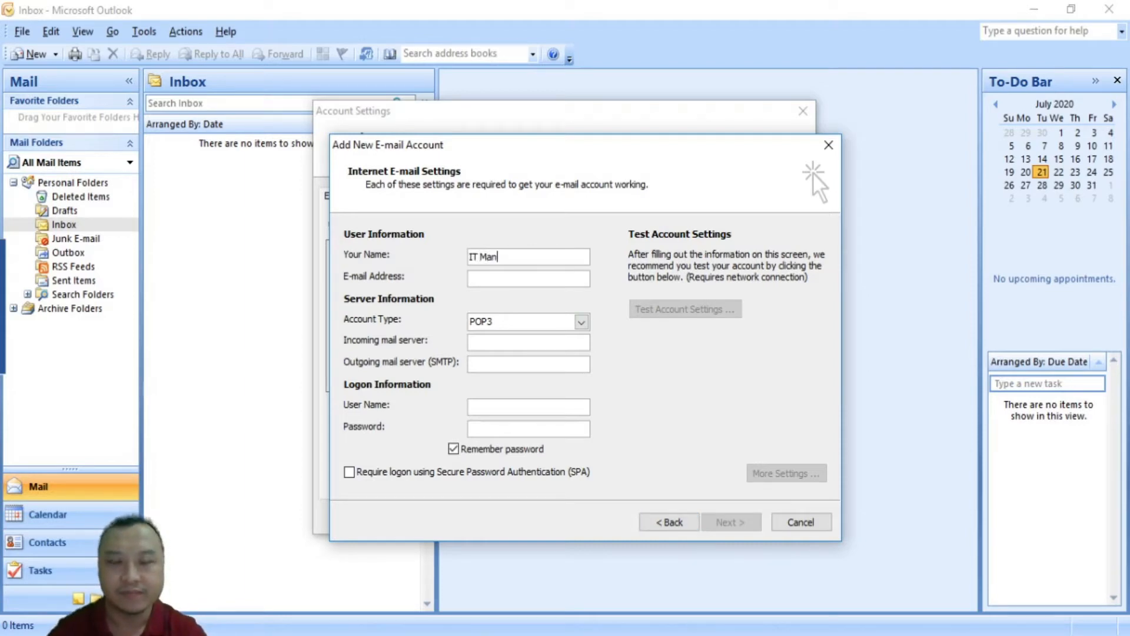
pyautogui.press('Tab')
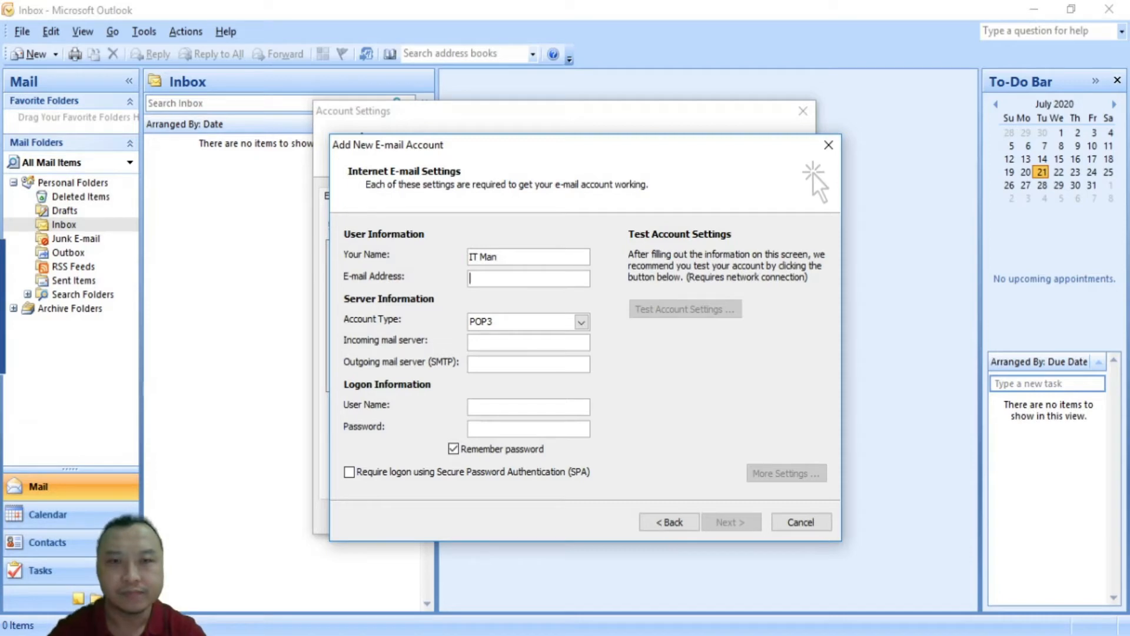
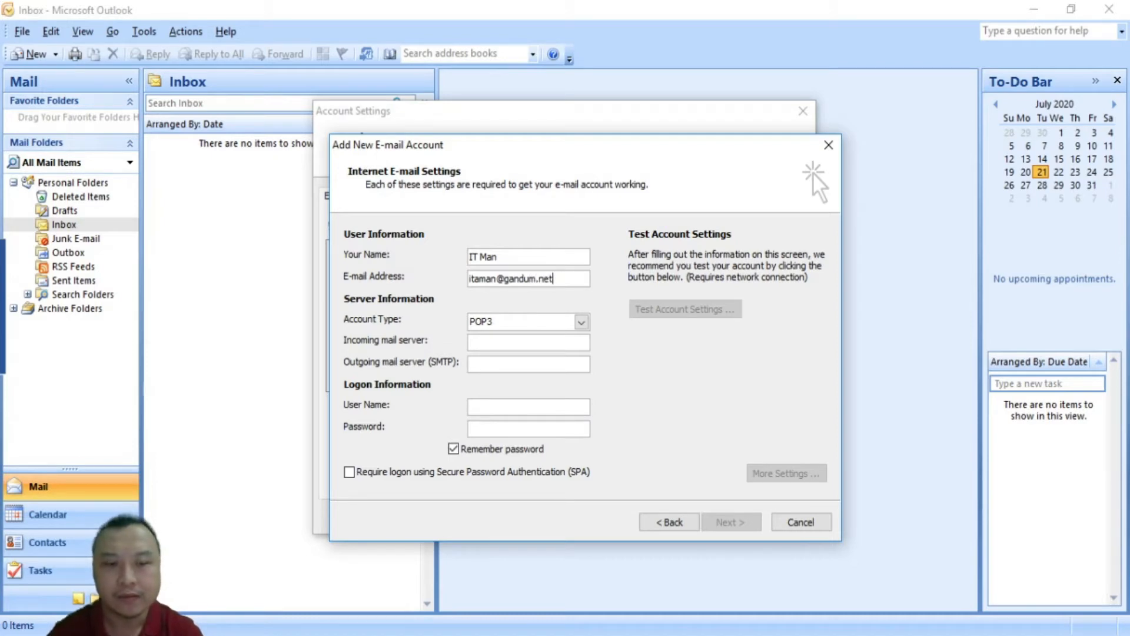
pyautogui.hotkey('ctrl', 'a')
pyautogui.hotkey('ctrl', 'c')
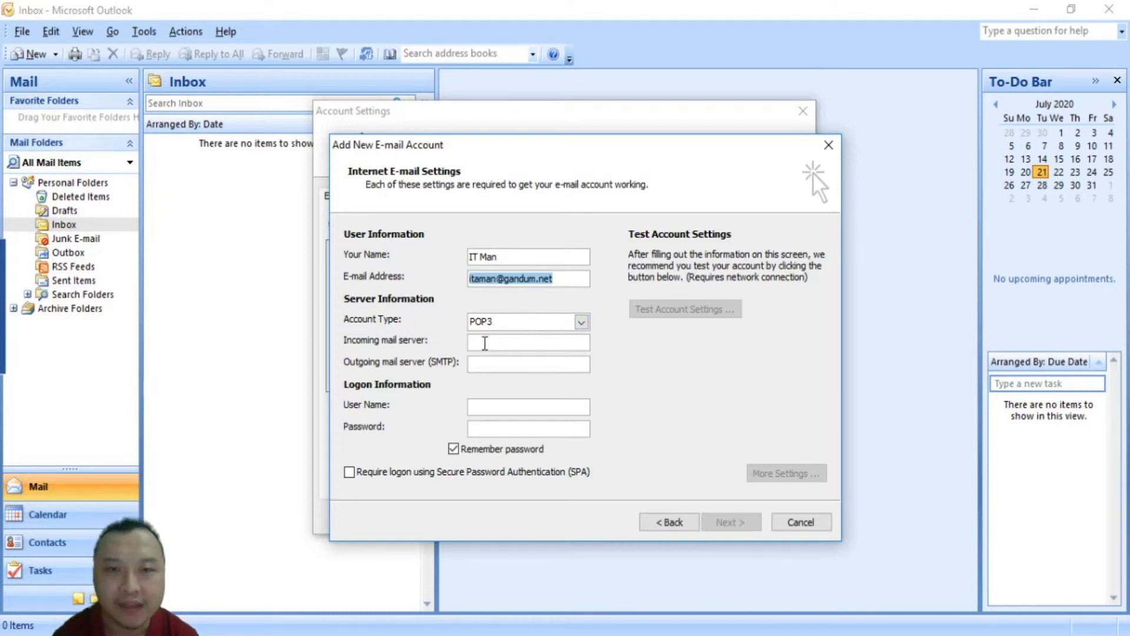
pyautogui.click(485, 343)
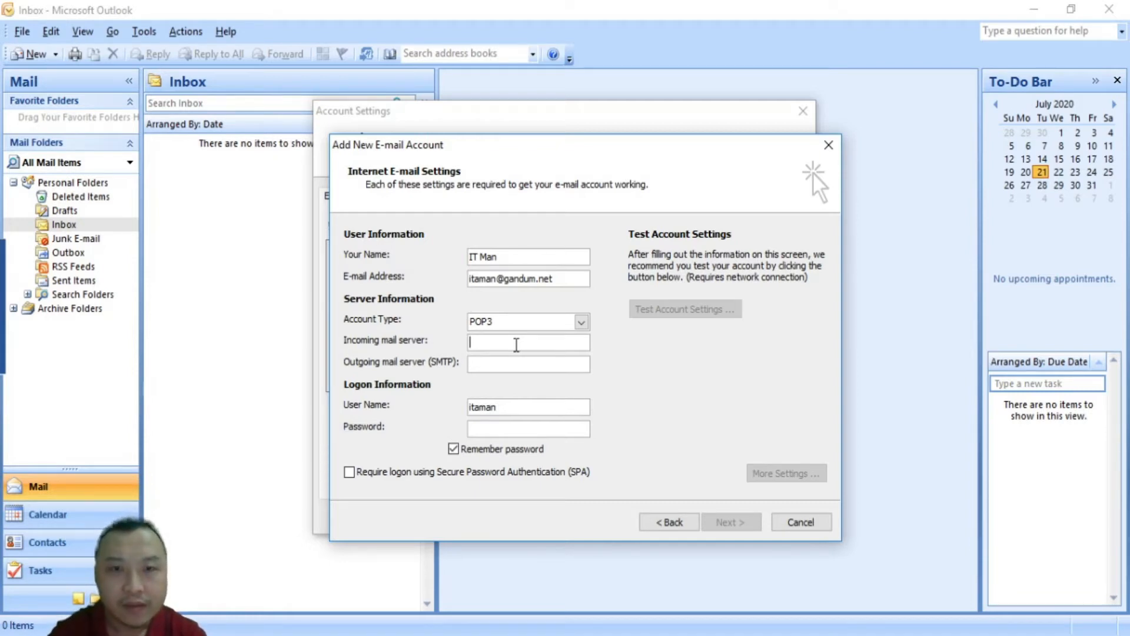
# Set the incoming server to pop.gmail.com and the outgoing server to smtp.gmail.com
pyautogui.write('pop')
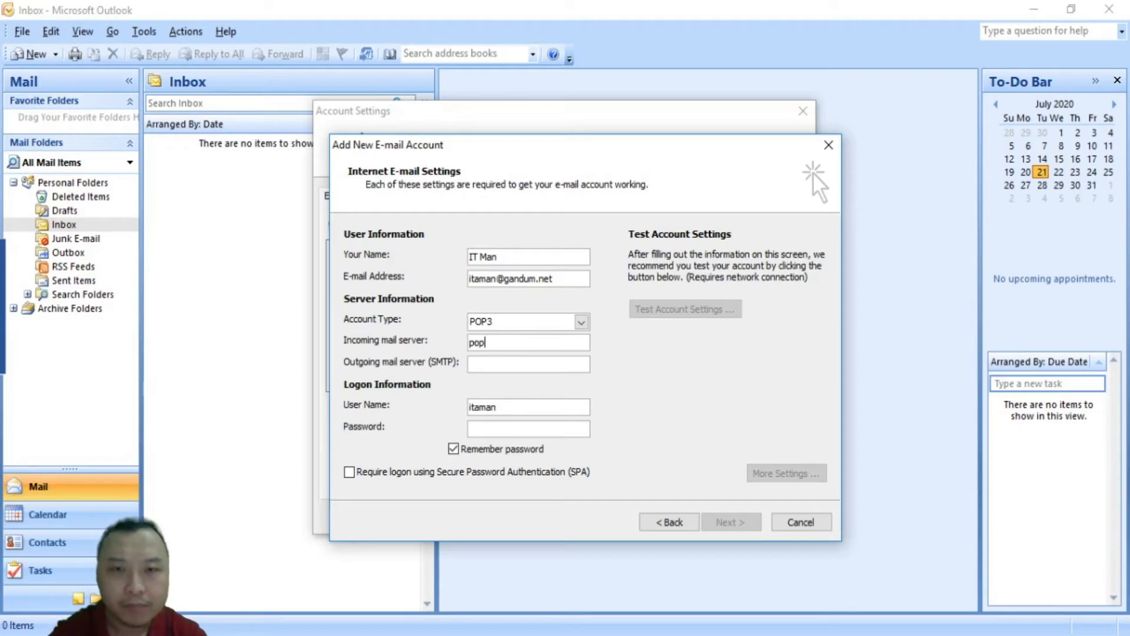
pyautogui.write('.gmail.com')
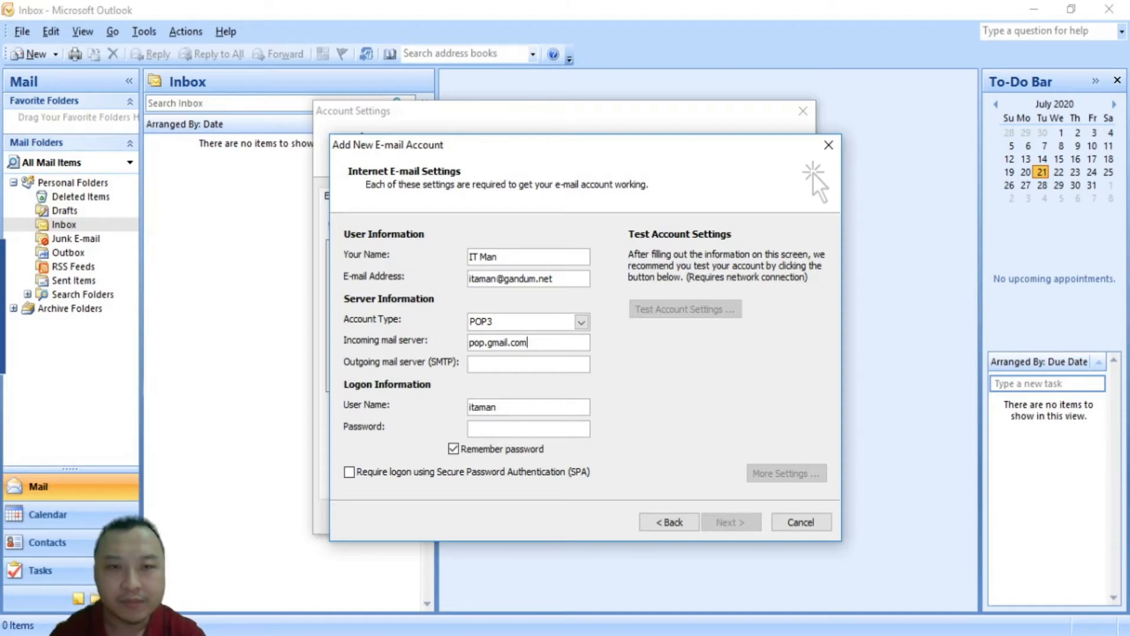
pyautogui.press('Tab')
pyautogui.write('s')
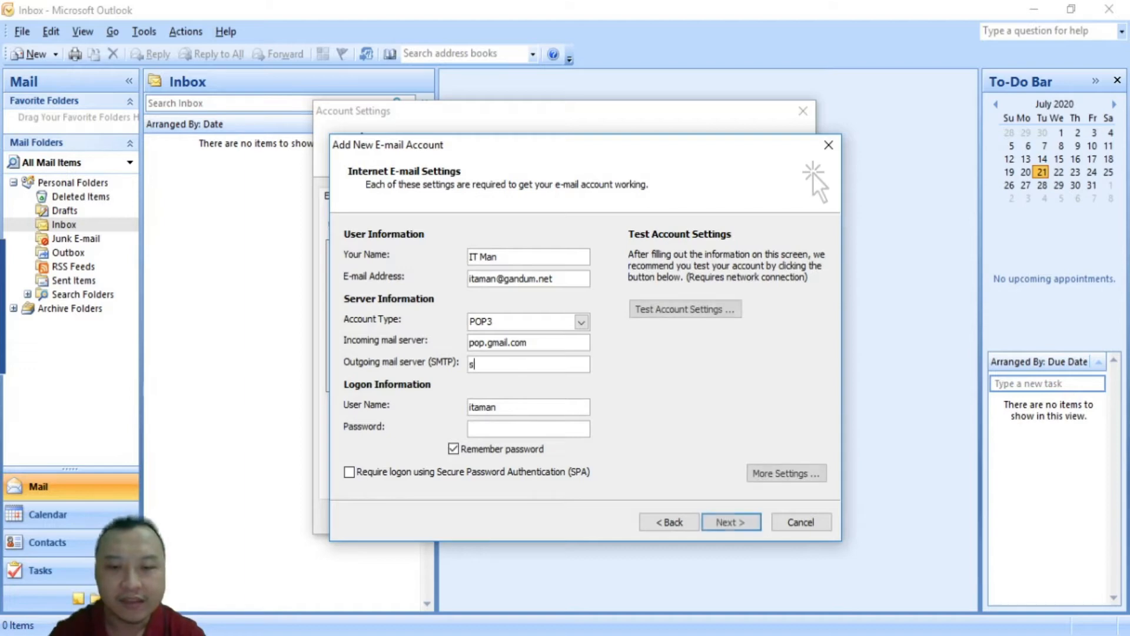
pyautogui.write('mtp.')
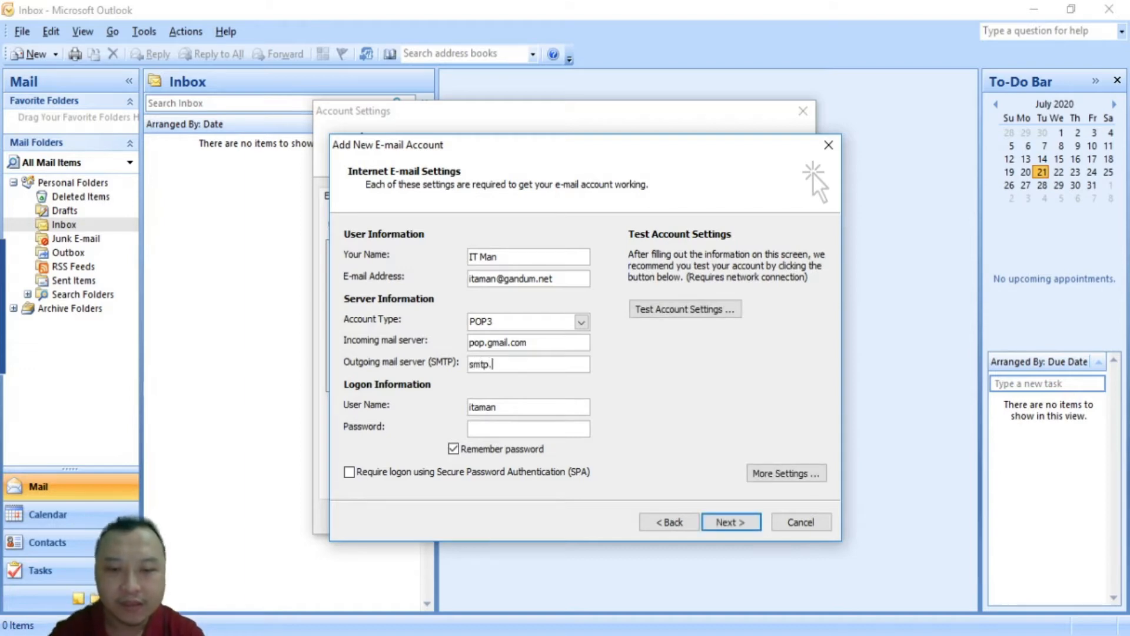
pyautogui.write('gmail.com')
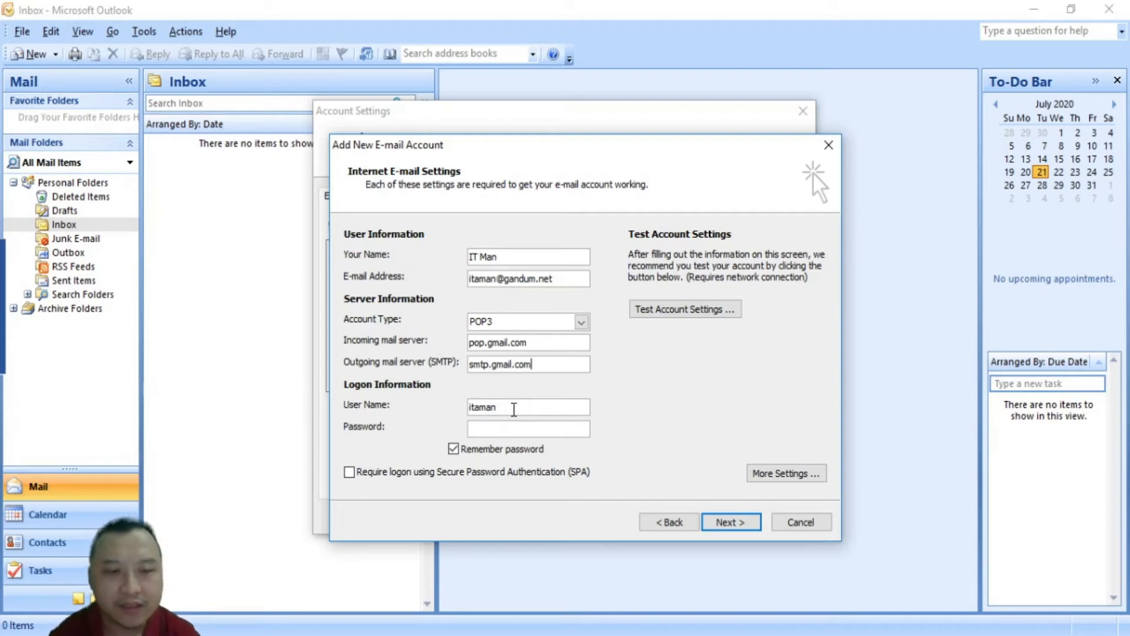
# Replace the logon user name with the full e-mail address and enter the account password
pyautogui.click(514, 409)
pyautogui.doubleClick(514, 408)
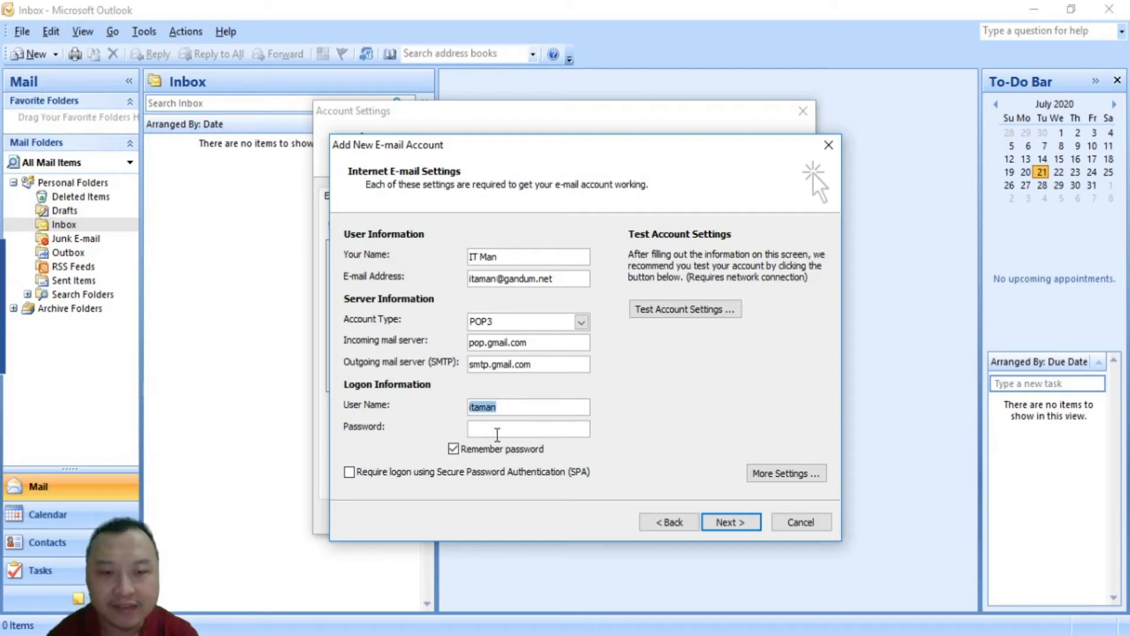
pyautogui.hotkey('ctrl', 'v')
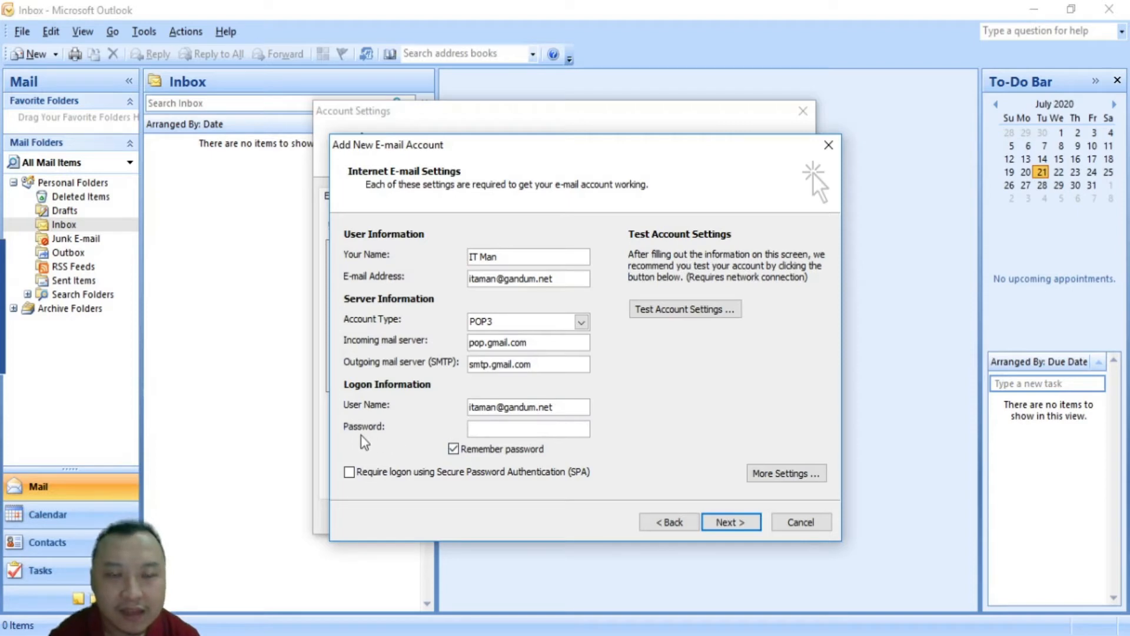
pyautogui.click(512, 430)
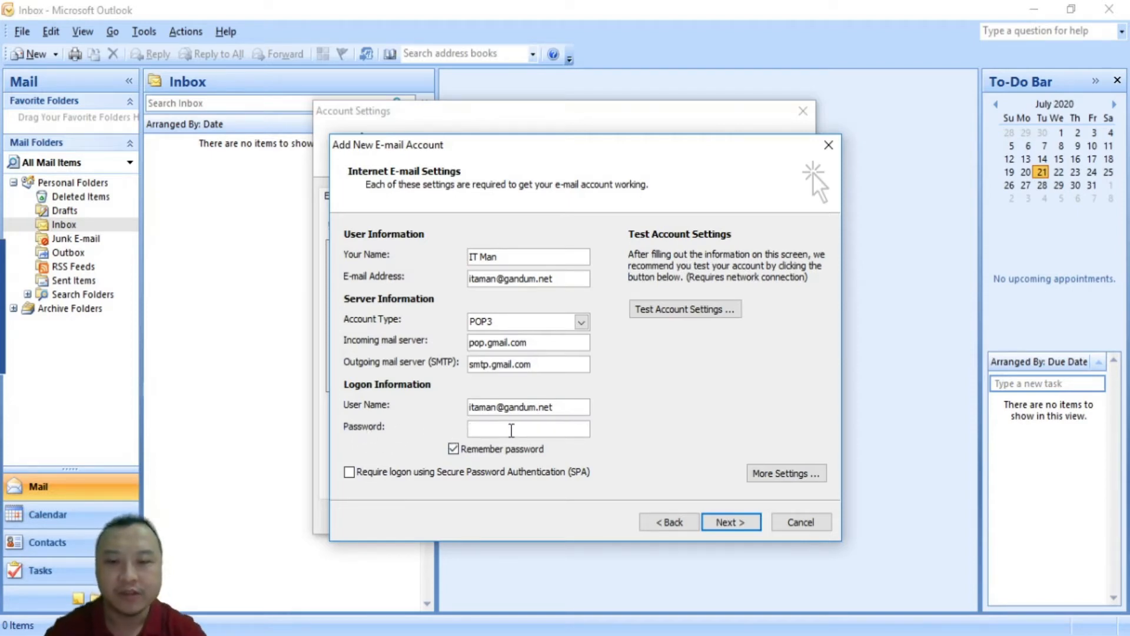
pyautogui.write('*')
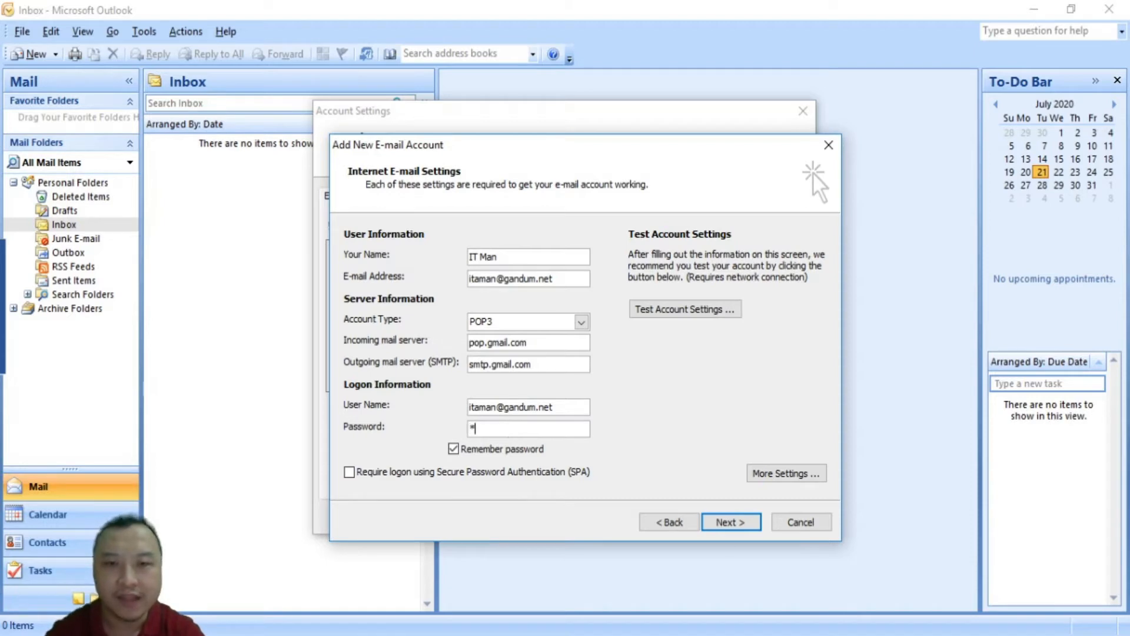
pyautogui.write('*')
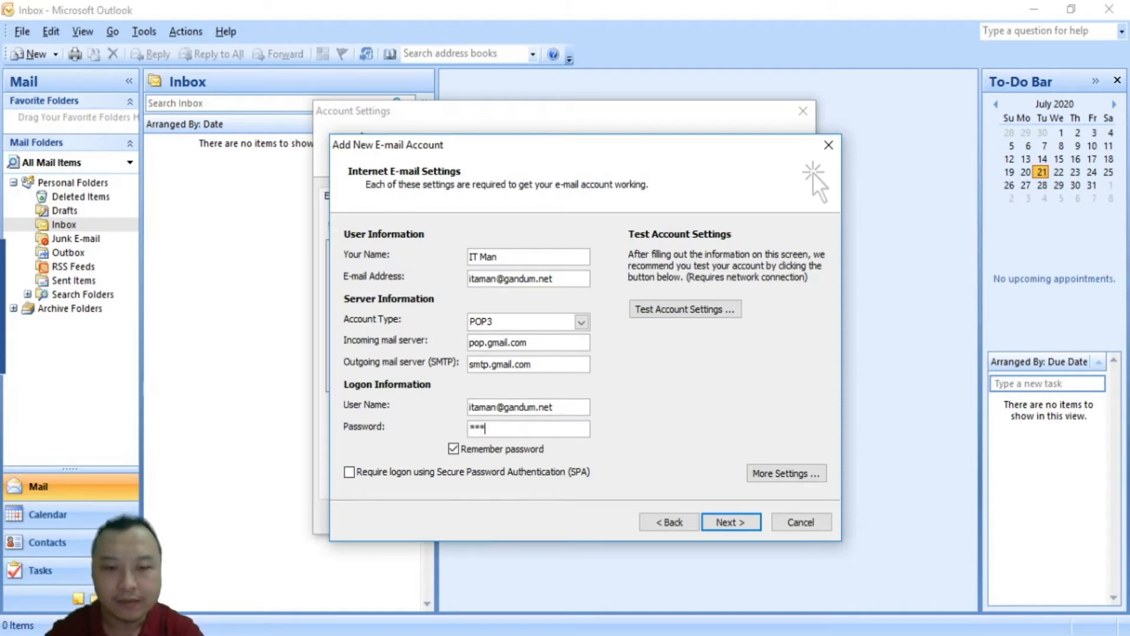
pyautogui.write('********')
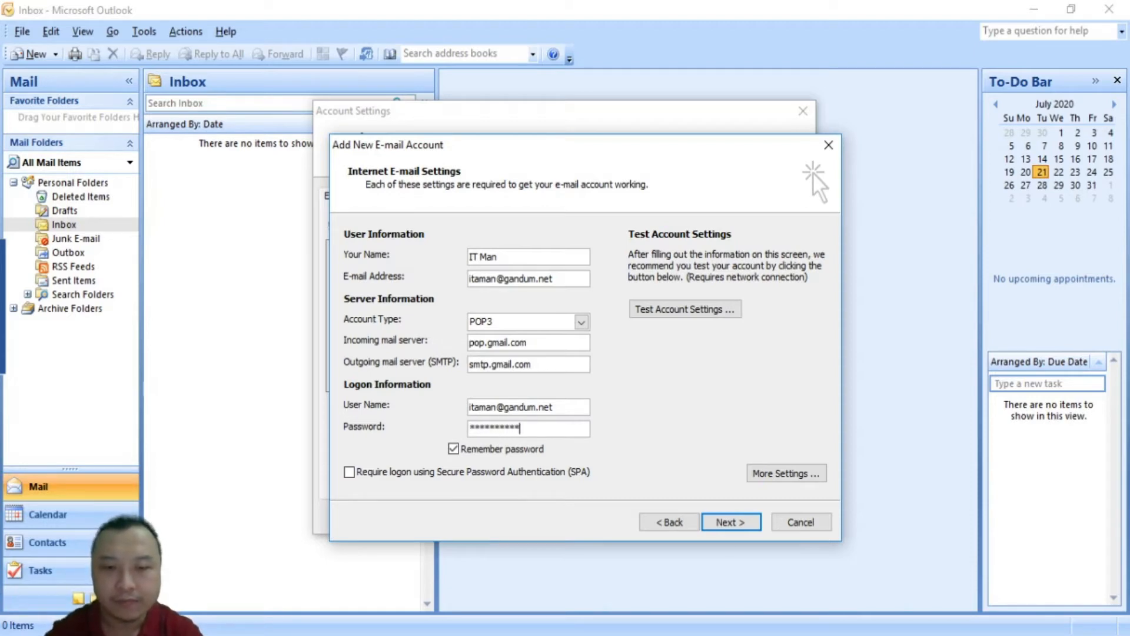
pyautogui.write('***')
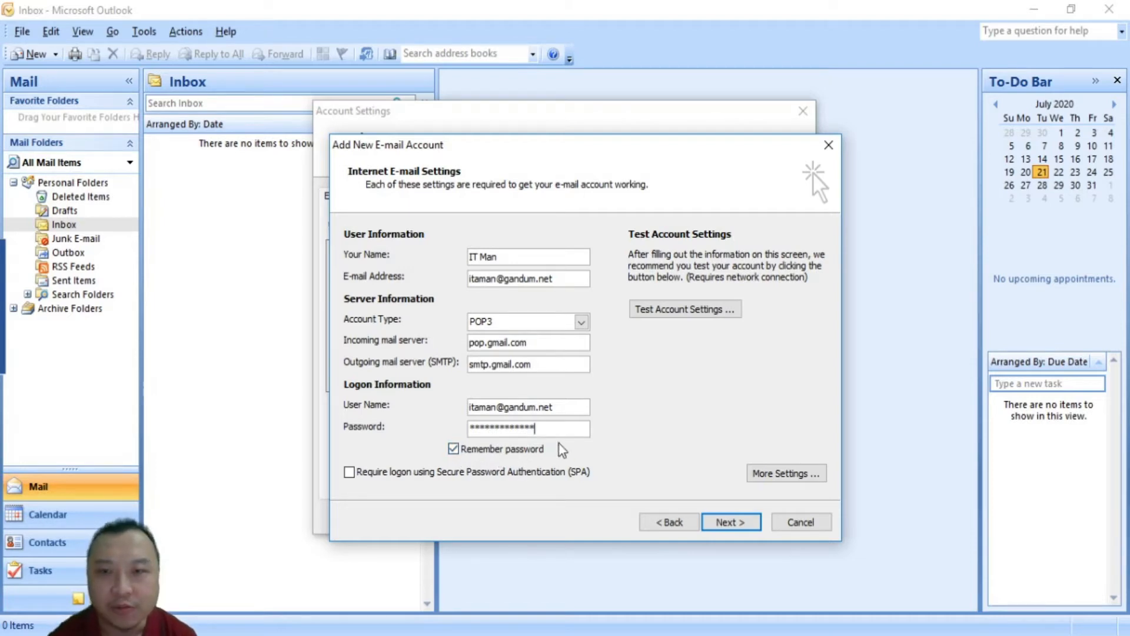
# In More Settings, paste the reply e-mail address and require outgoing SMTP authentication
pyautogui.click(773, 474)
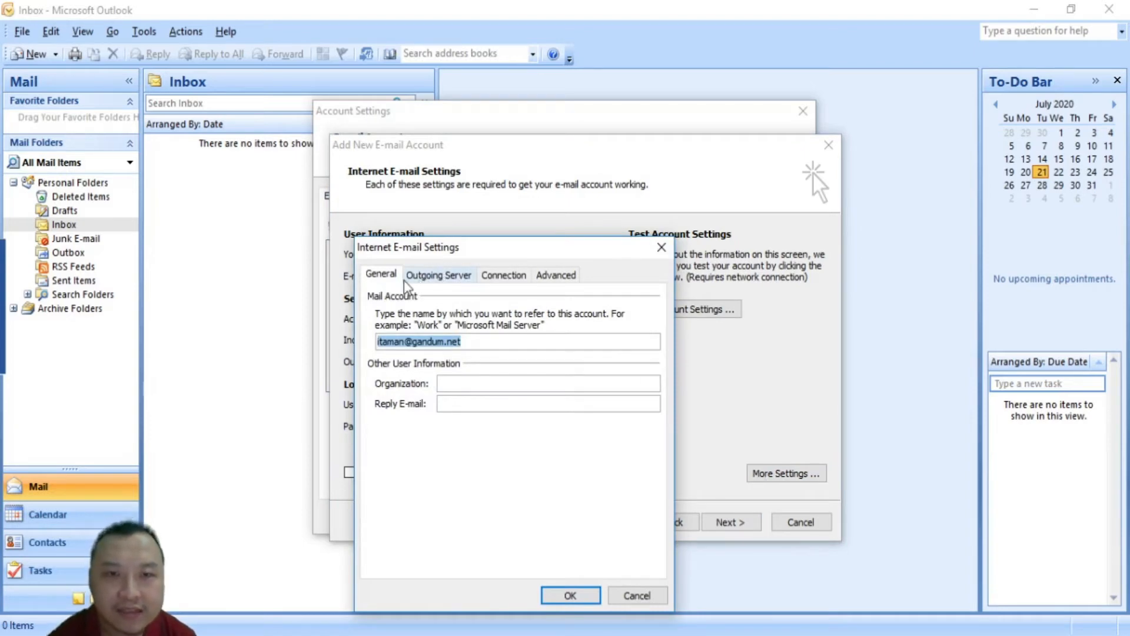
pyautogui.click(459, 405)
pyautogui.hotkey('ctrl', 'v')
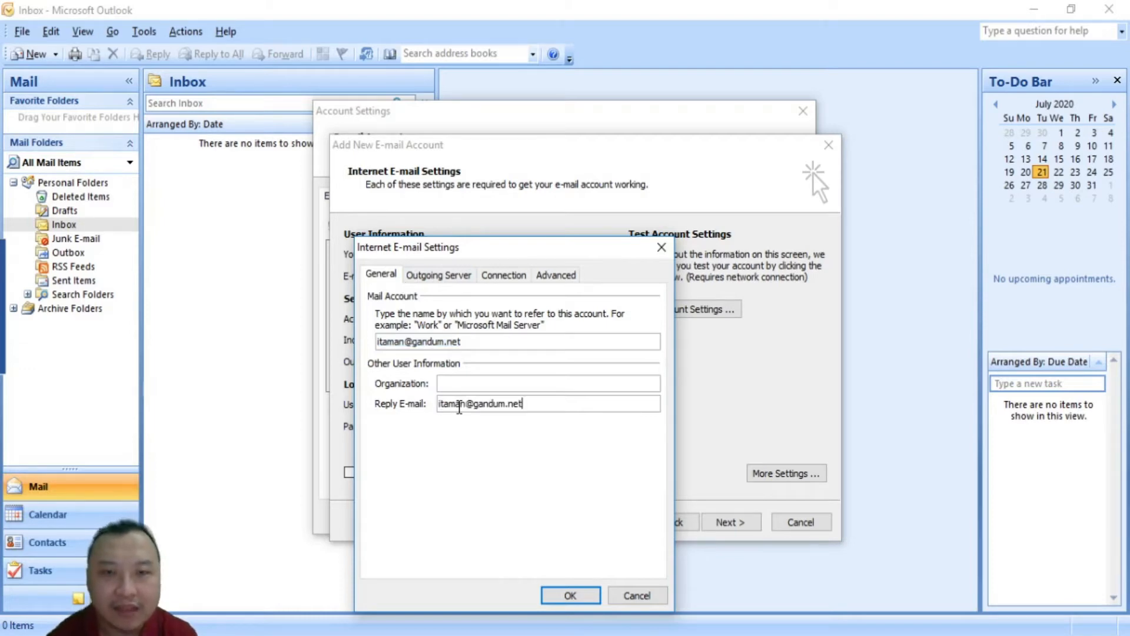
pyautogui.click(426, 280)
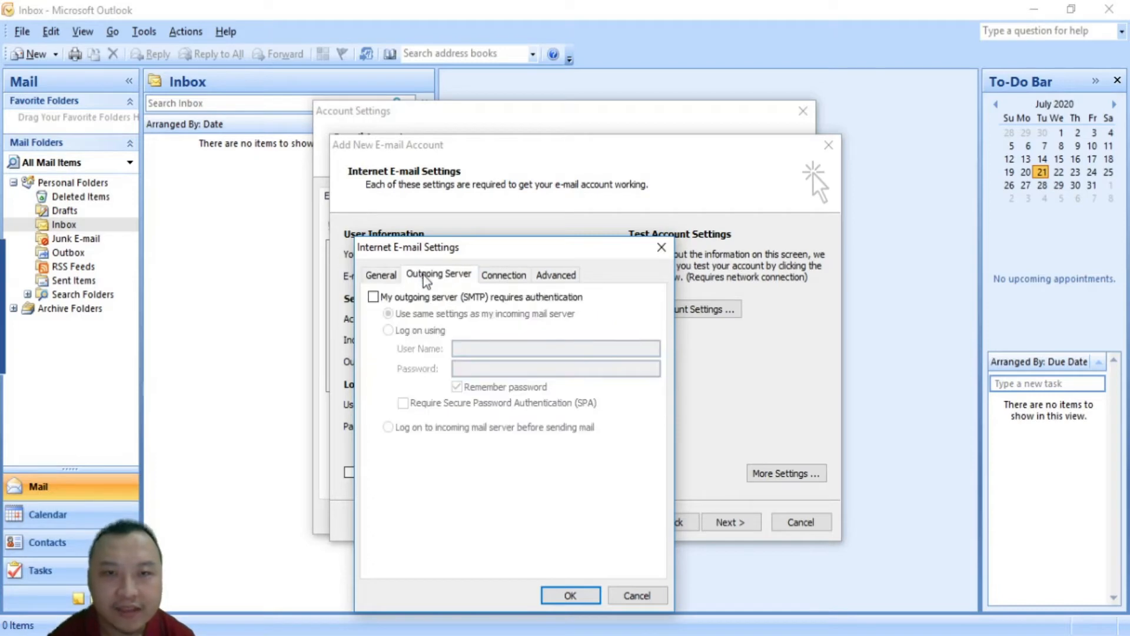
pyautogui.click(374, 298)
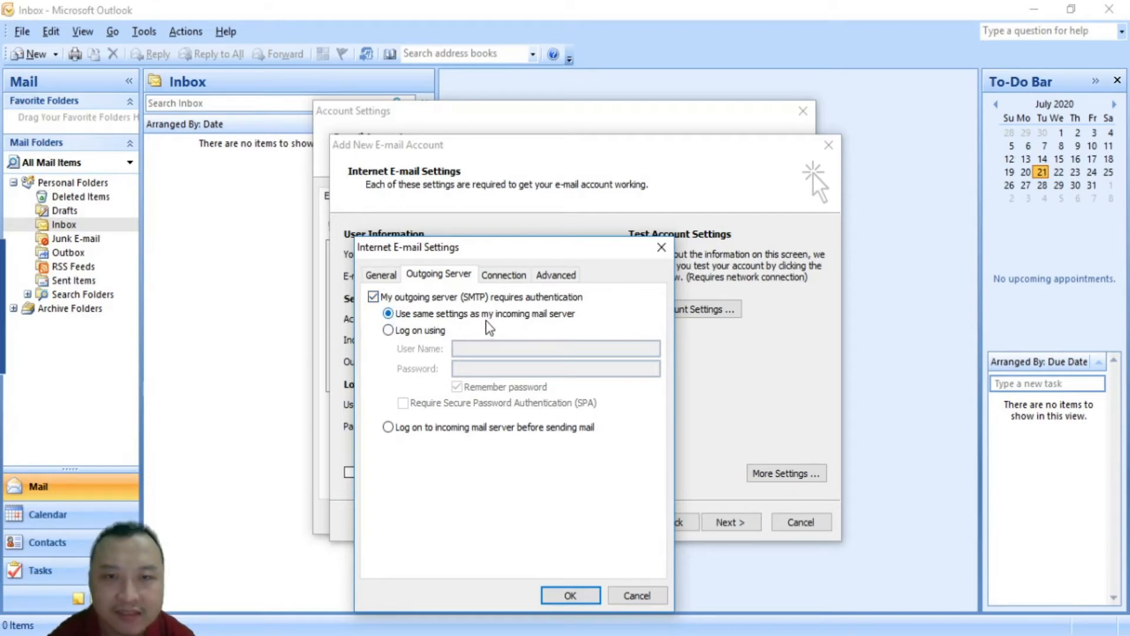
# On the Advanced tab, require SSL for incoming mail so POP3 uses port 995
pyautogui.click(555, 275)
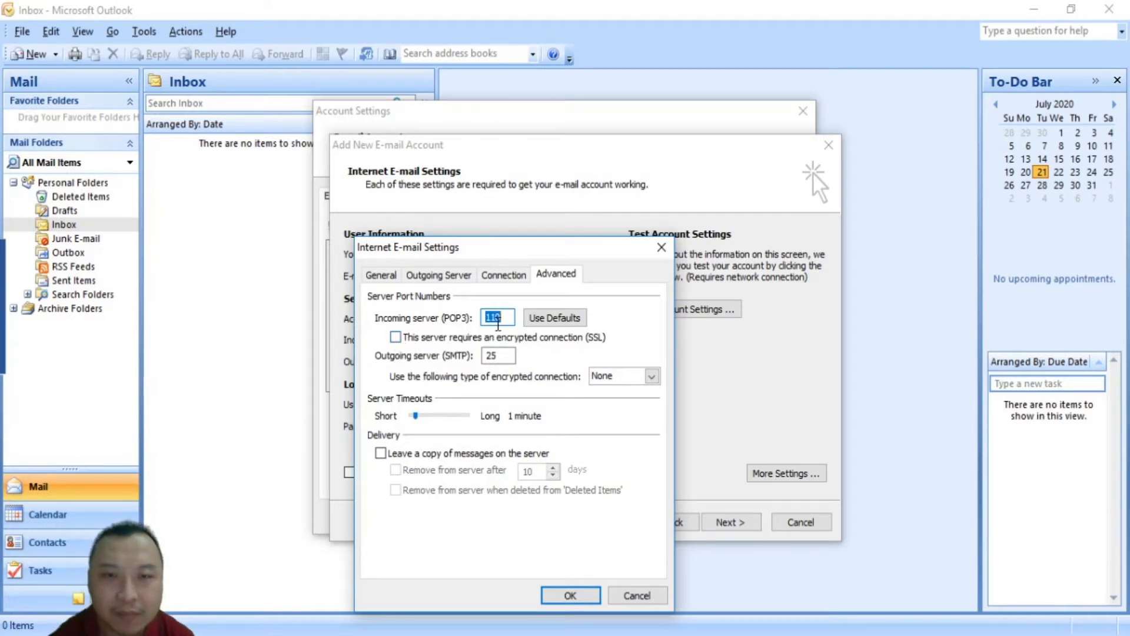
pyautogui.click(396, 340)
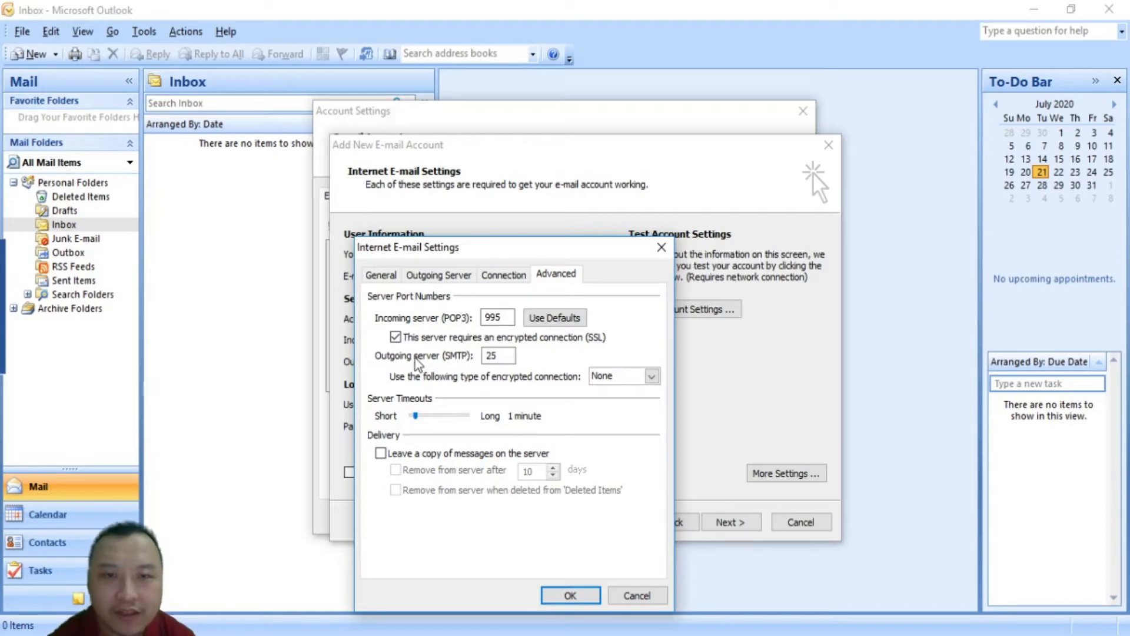
pyautogui.doubleClick(504, 356)
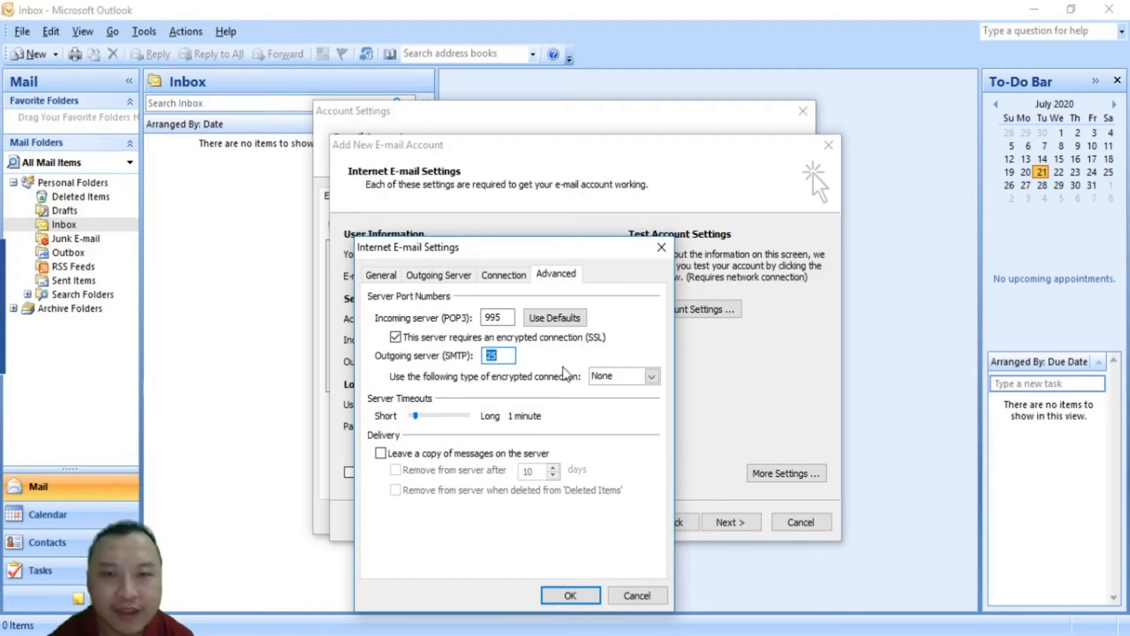
pyautogui.click(649, 376)
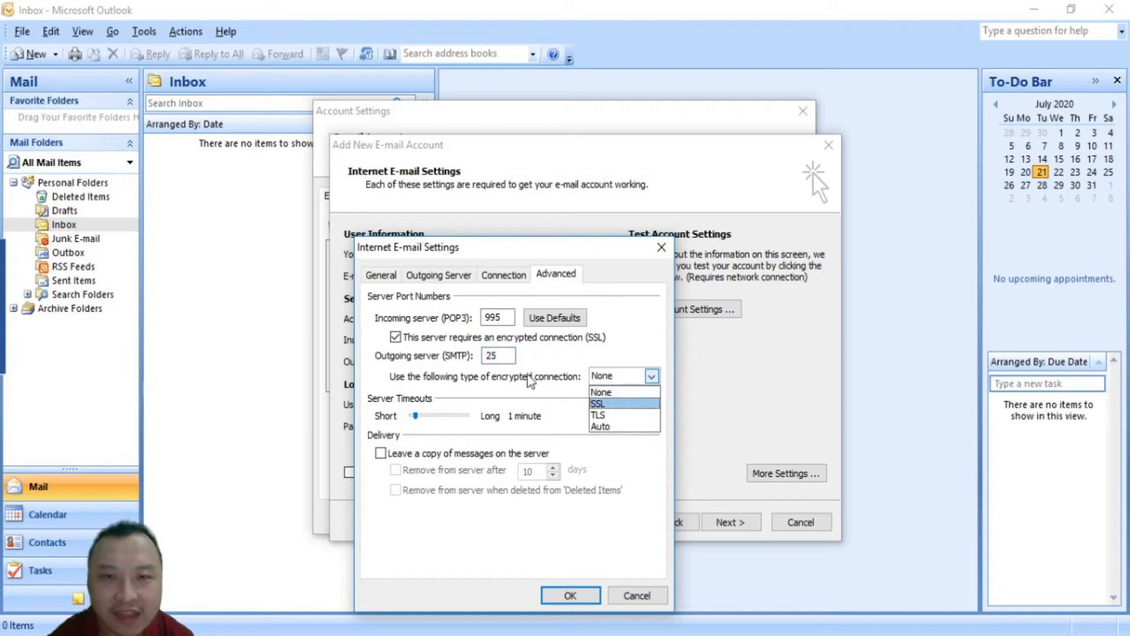
pyautogui.click(501, 357)
pyautogui.click(501, 357)
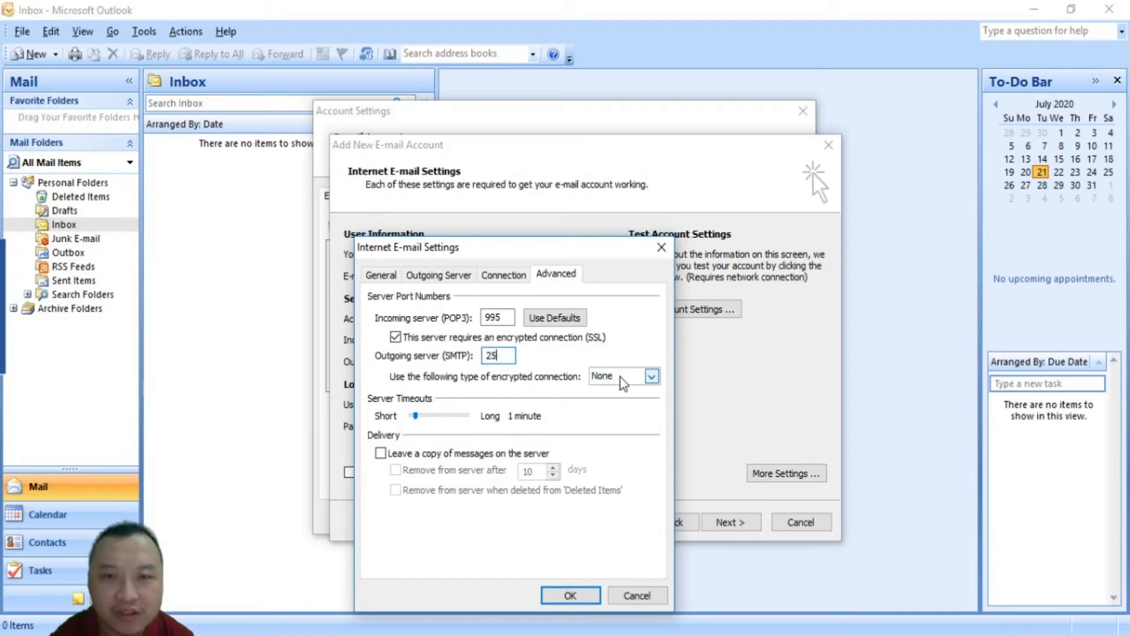
pyautogui.click(652, 375)
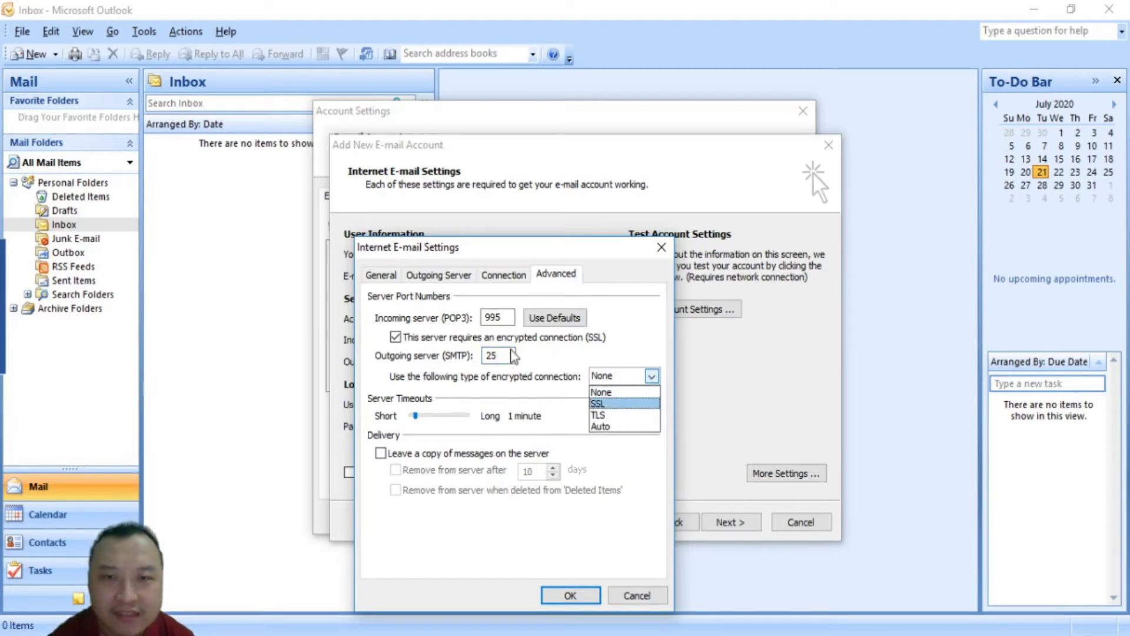
pyautogui.click(500, 360)
# Set the outgoing SMTP port to 587 with TLS and lengthen server timeouts to 3:10
pyautogui.doubleClick(501, 356)
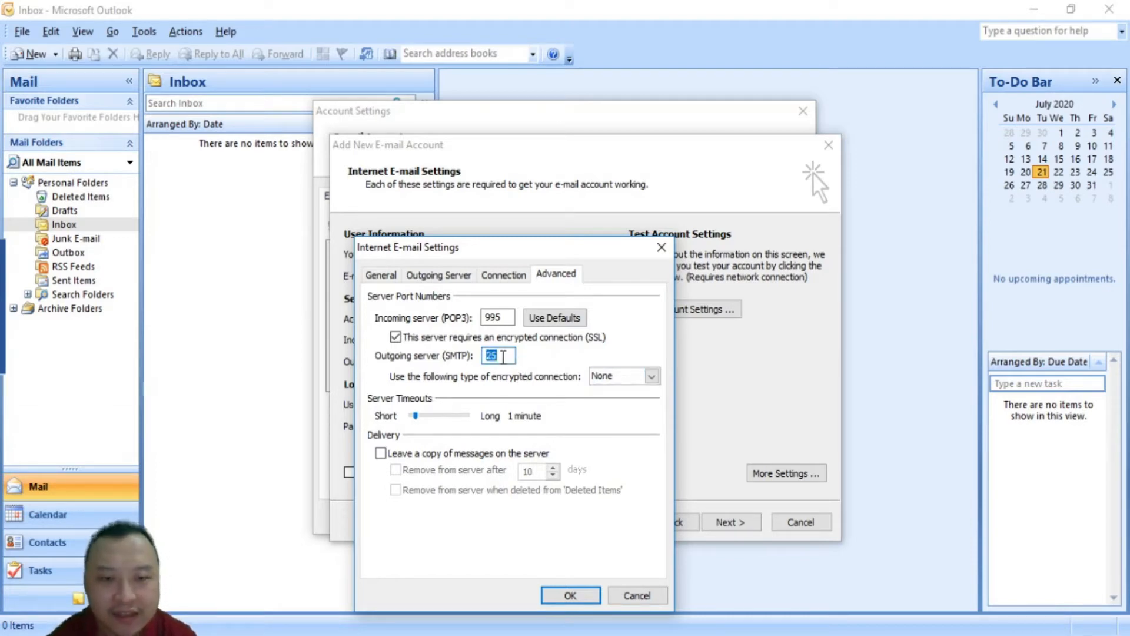
pyautogui.write('46')
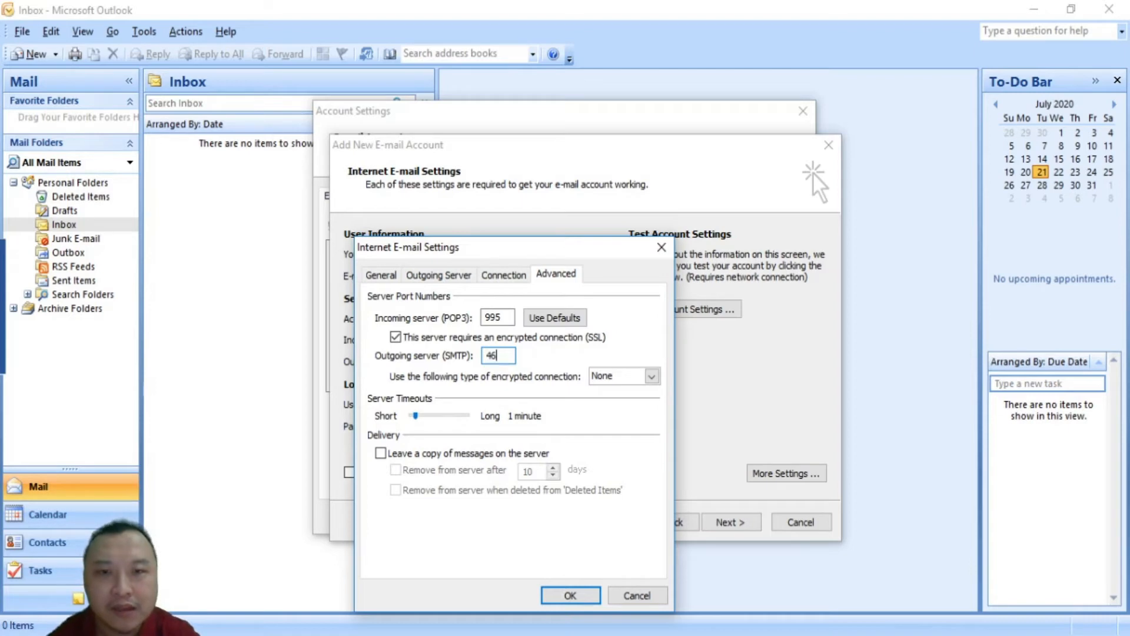
pyautogui.write('5')
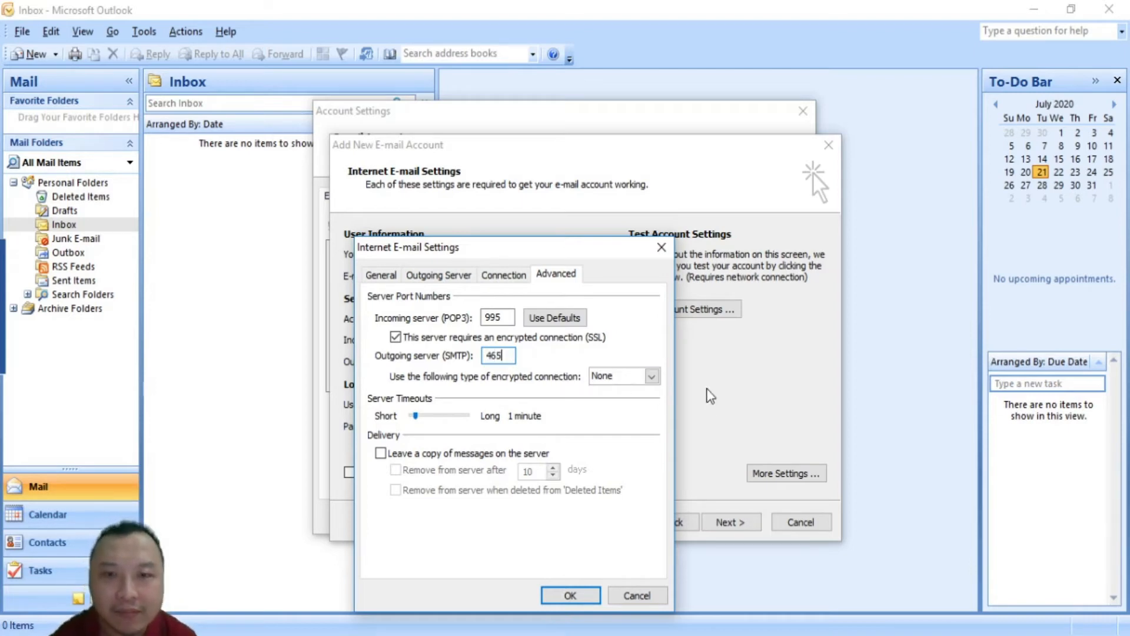
pyautogui.click(644, 378)
pyautogui.click(620, 404)
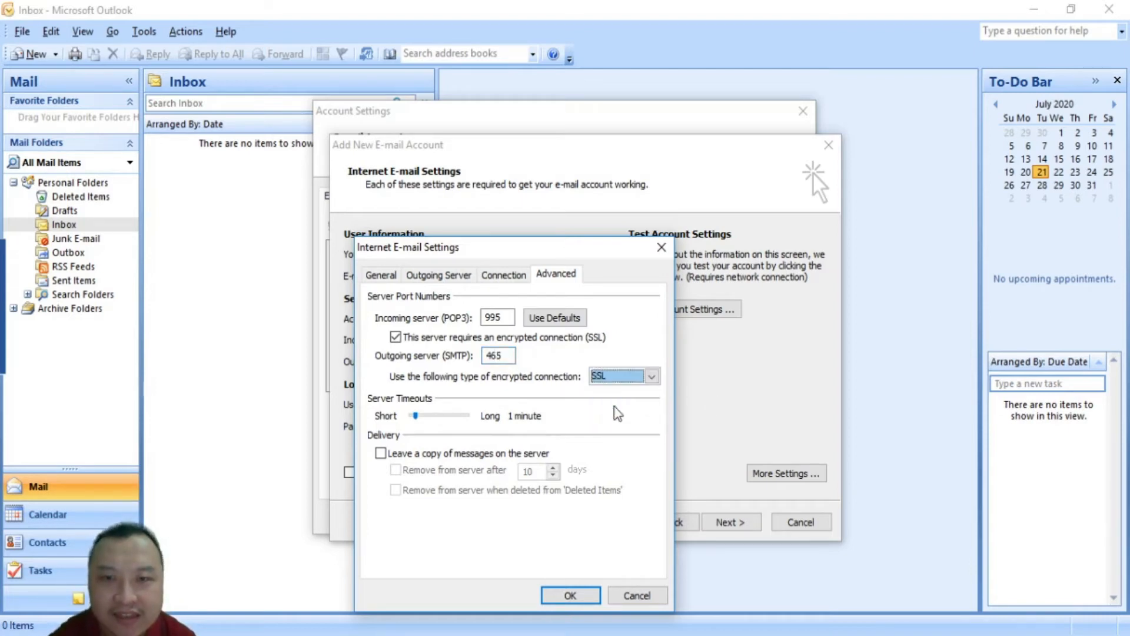
pyautogui.doubleClick(501, 357)
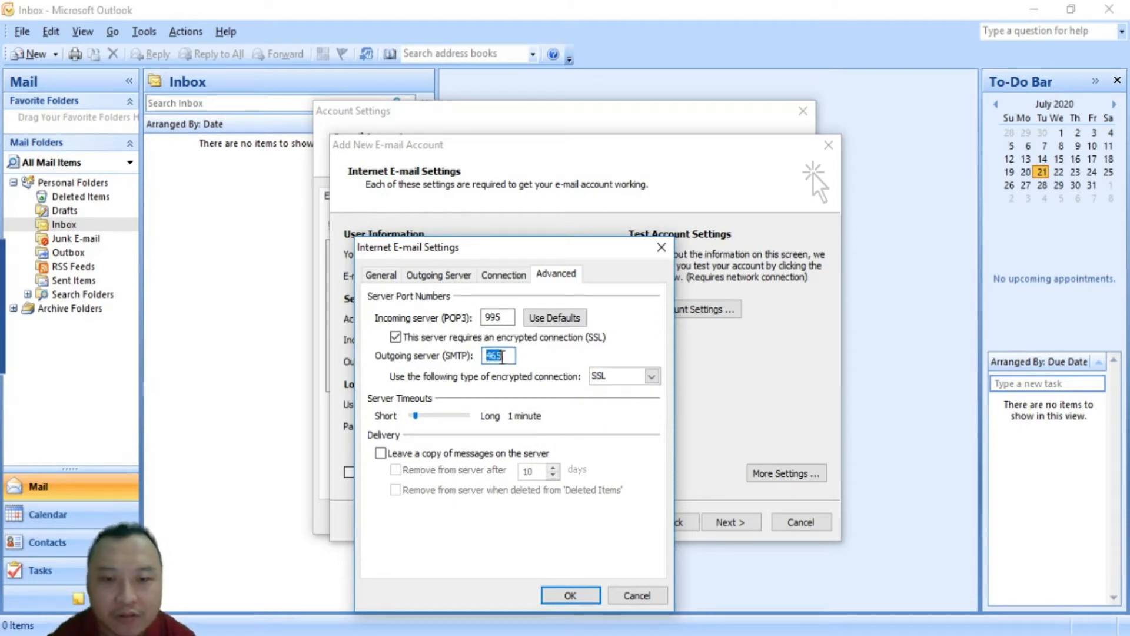
pyautogui.write('587')
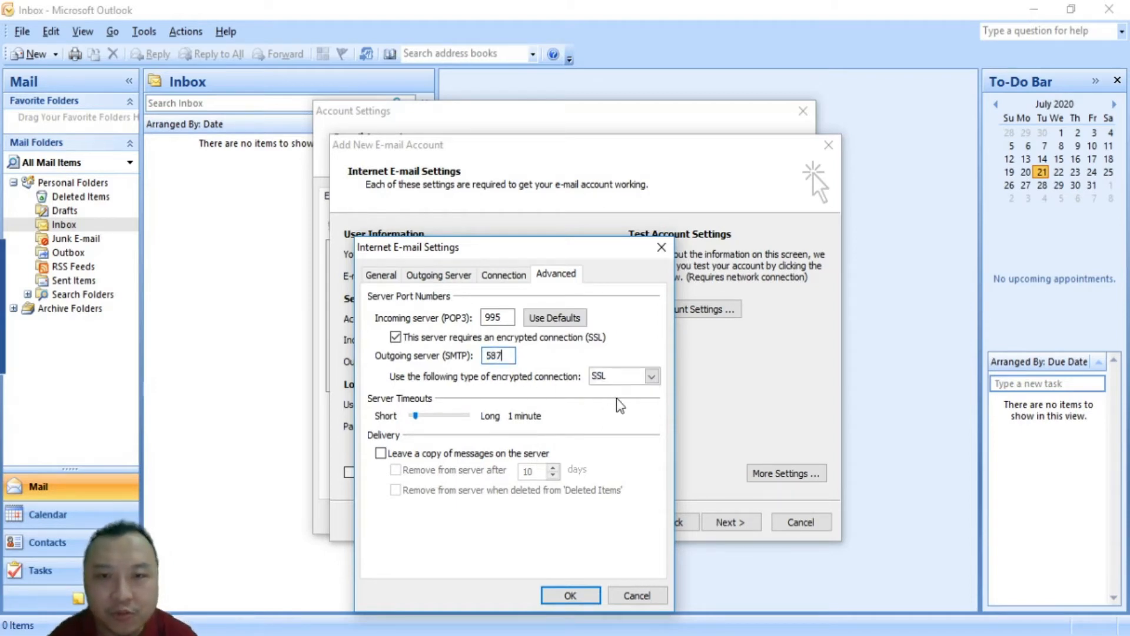
pyautogui.click(651, 378)
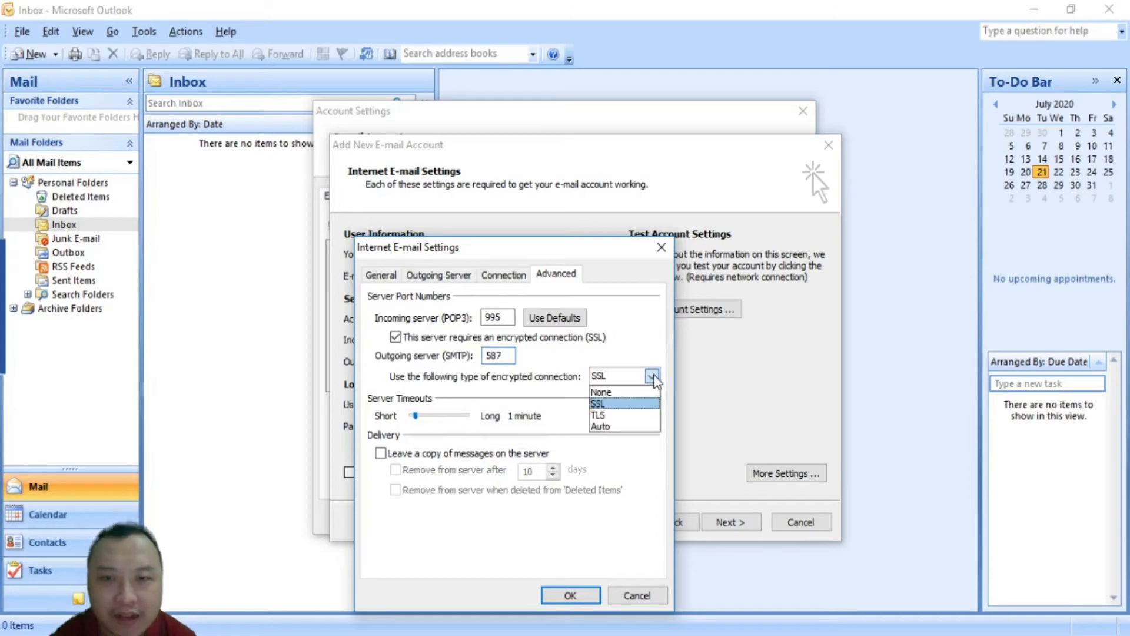
pyautogui.click(605, 418)
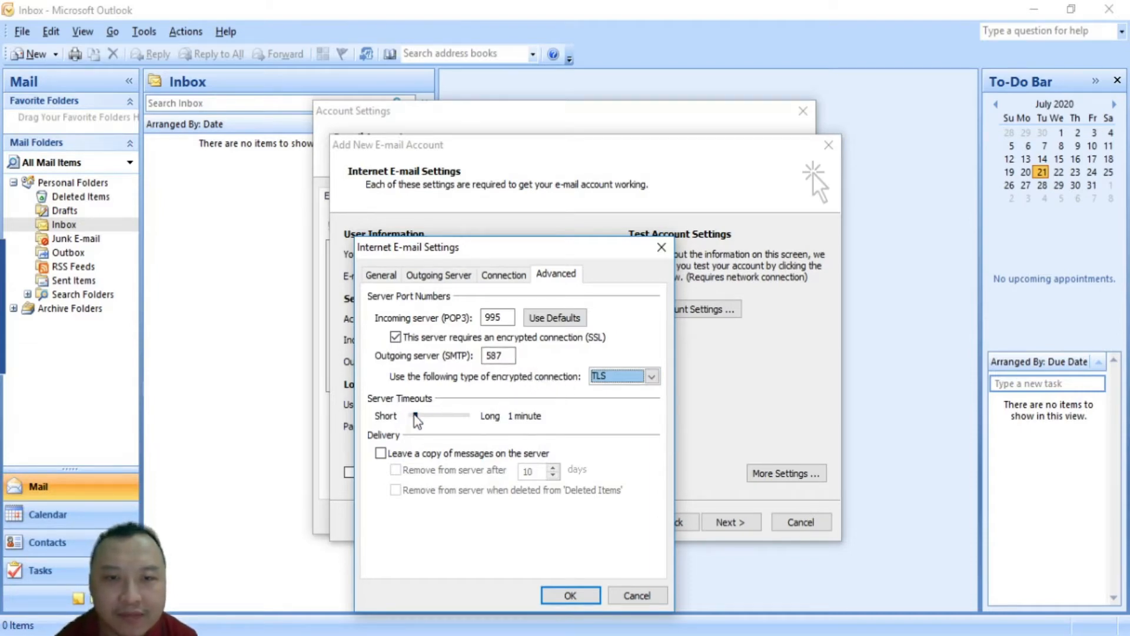
pyautogui.moveTo(415, 416); pyautogui.dragTo(428, 418)
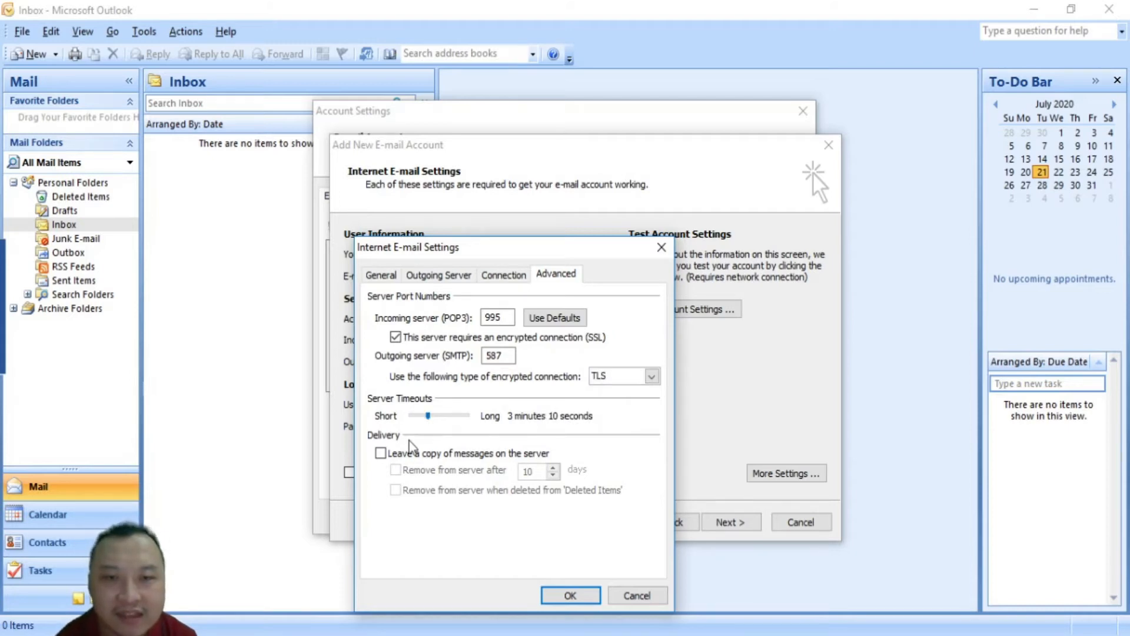
# Turn on 'Leave a copy of messages on the server' and recheck the outgoing server authentication
pyautogui.click(381, 454)
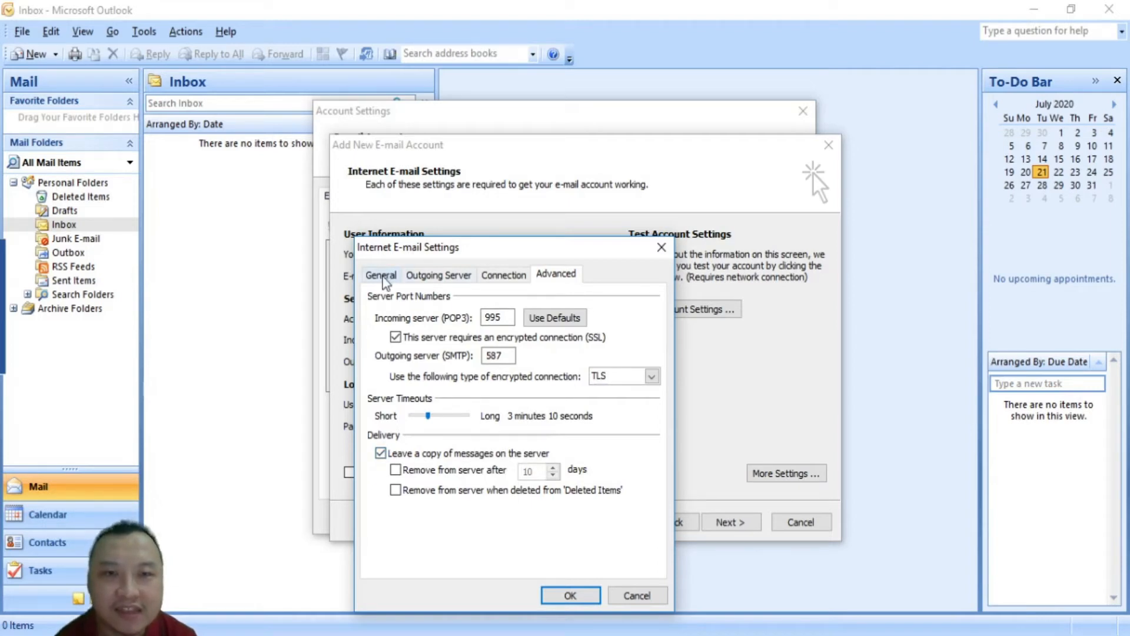
pyautogui.click(427, 281)
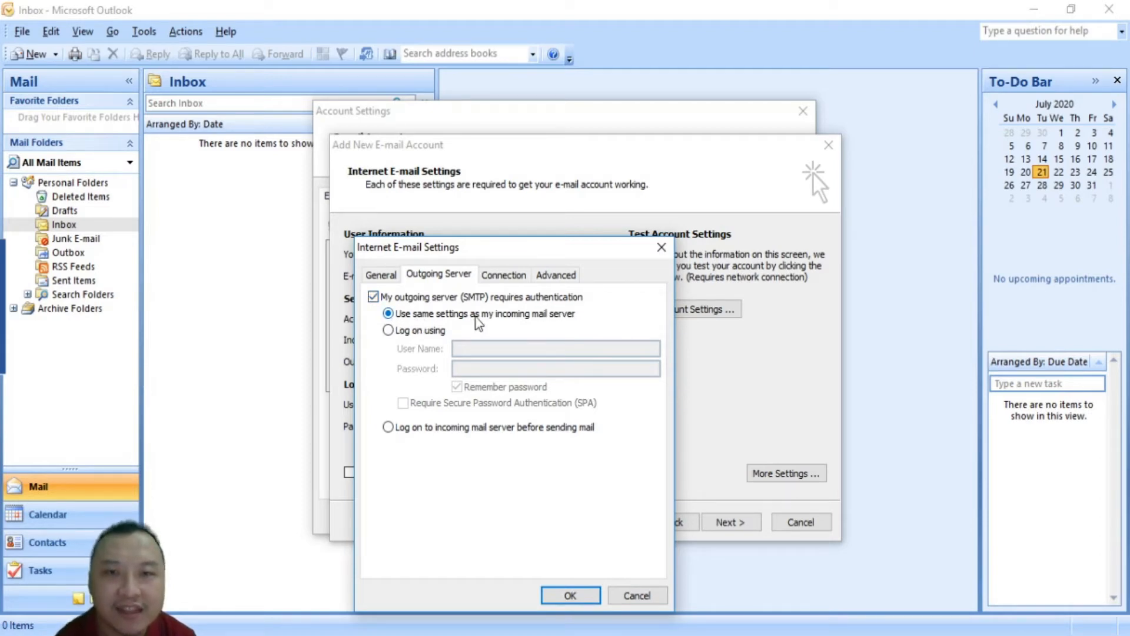
pyautogui.click(559, 276)
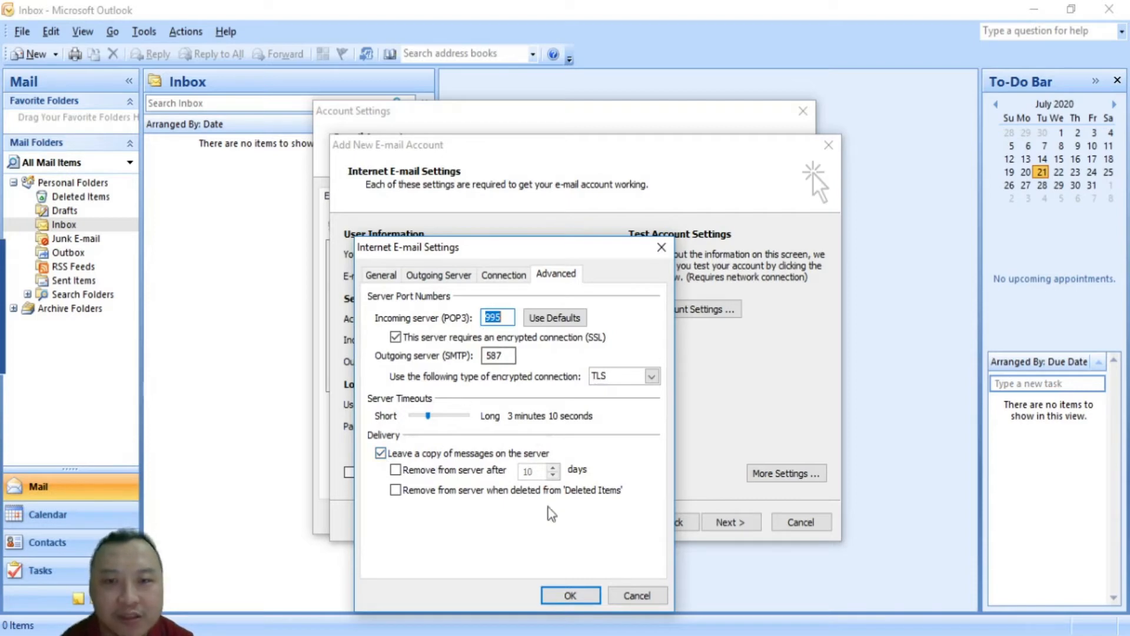
# Accept the extra account settings with OK to close the More Settings dialog
pyautogui.click(570, 595)
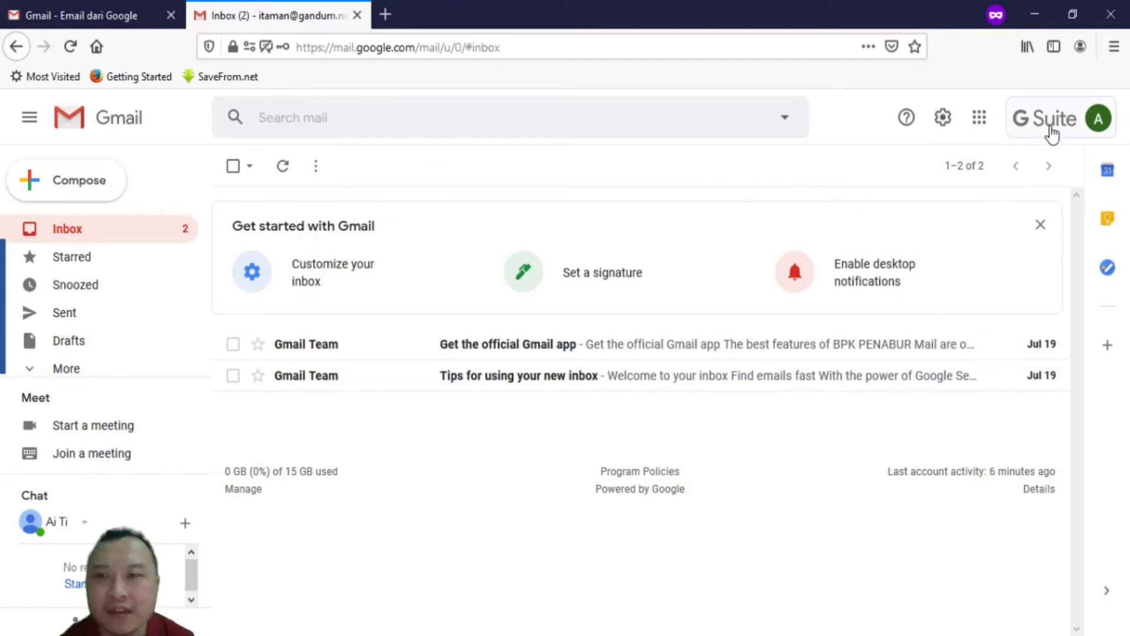
# Open Gmail's full settings page through the gear's See all settings option
pyautogui.click(943, 120)
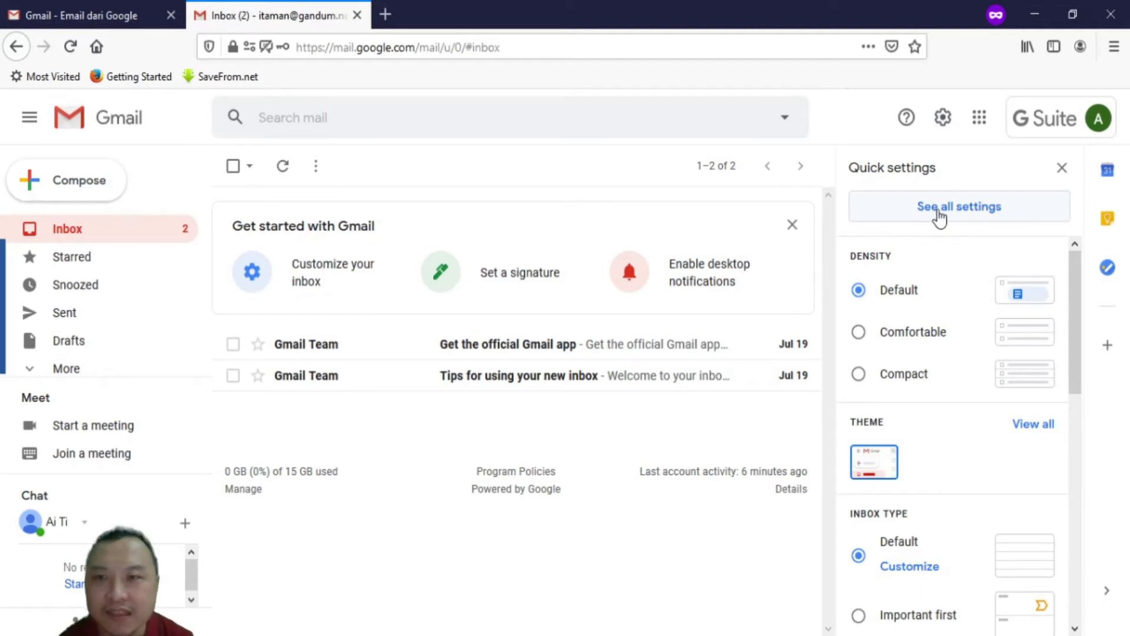
pyautogui.click(971, 223)
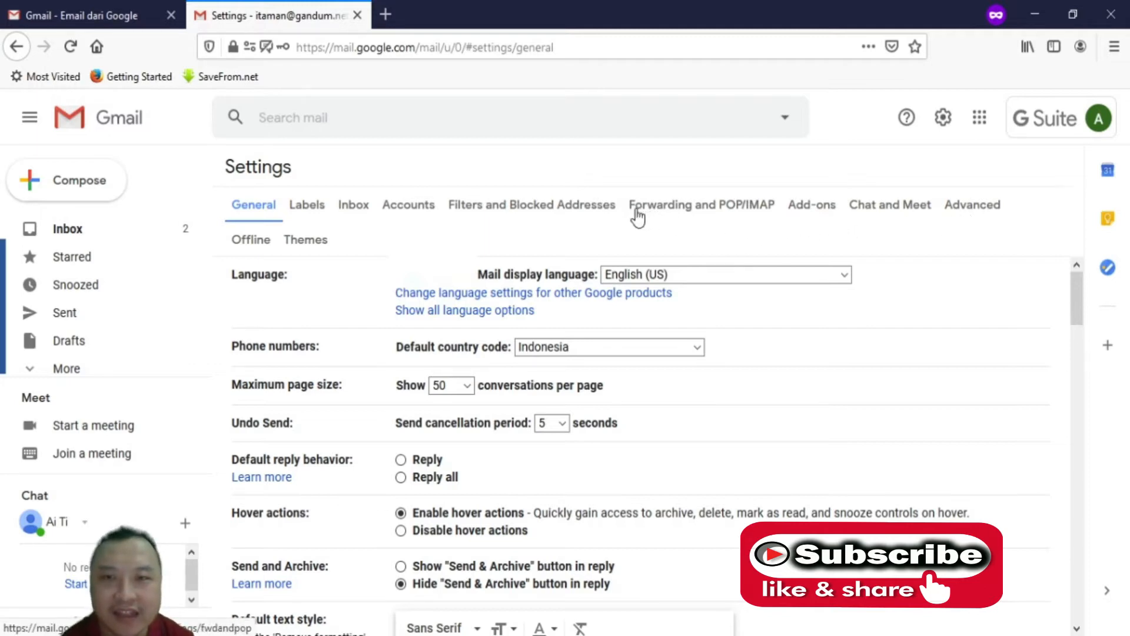
# On Forwarding and POP/IMAP, enable POP for all mail and keep Gmail's copy in the Inbox
pyautogui.click(694, 212)
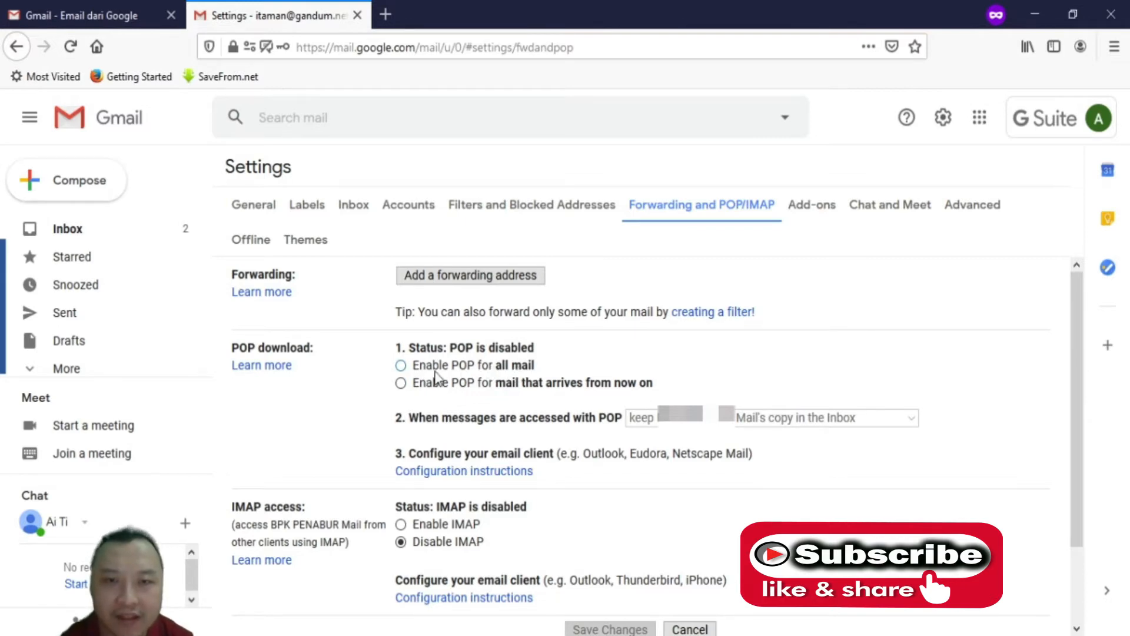
pyautogui.click(401, 365)
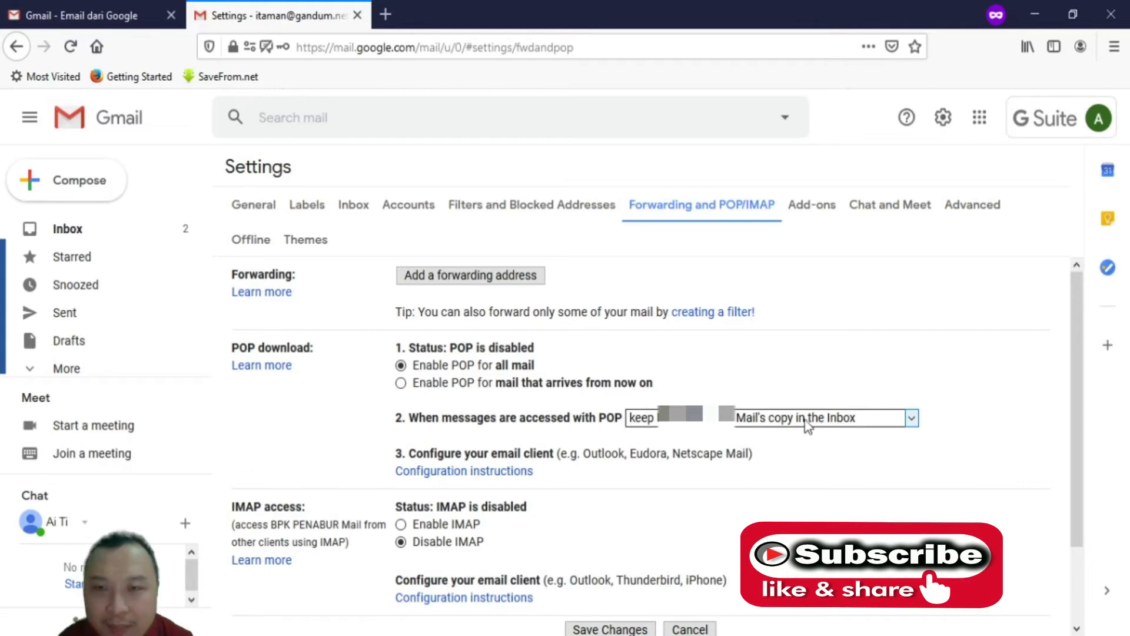
pyautogui.click(828, 419)
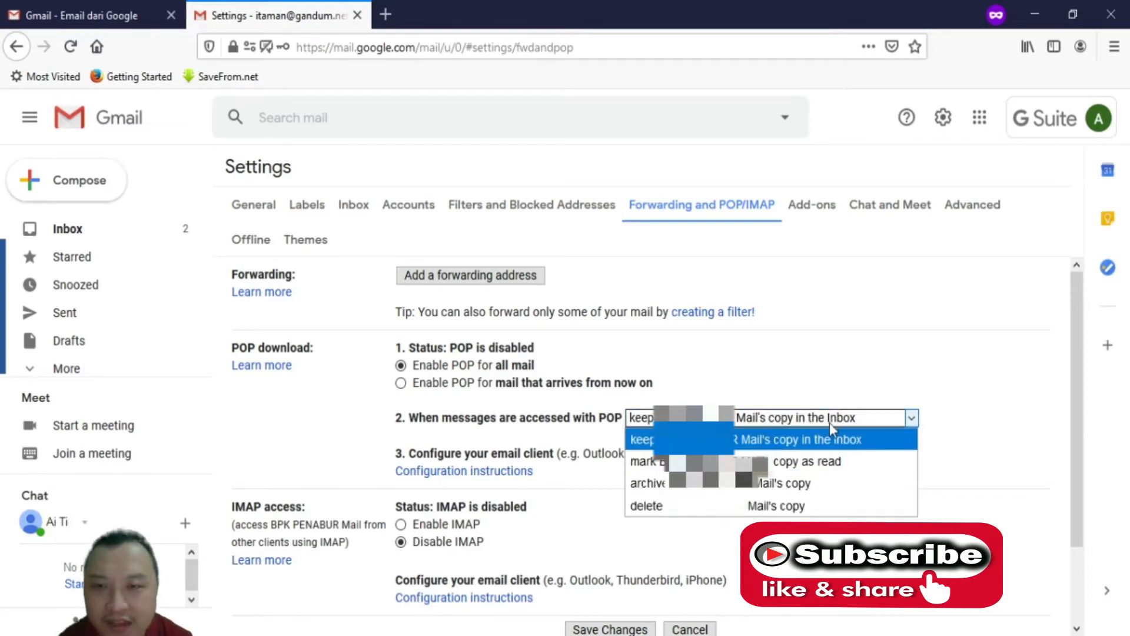
pyautogui.click(826, 421)
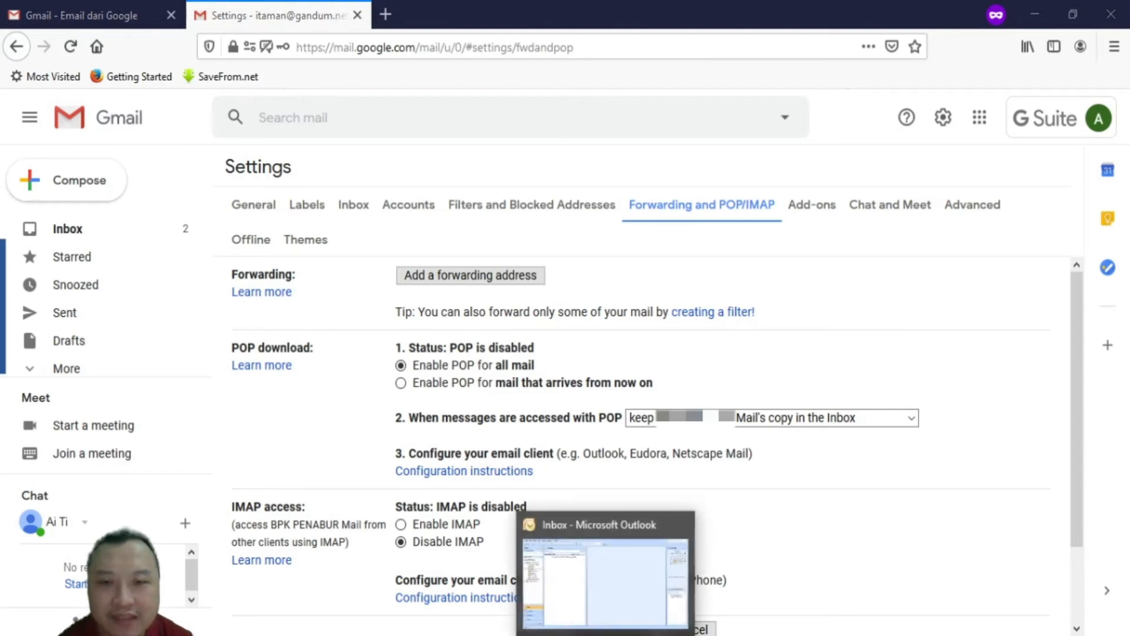
pyautogui.click(605, 635)
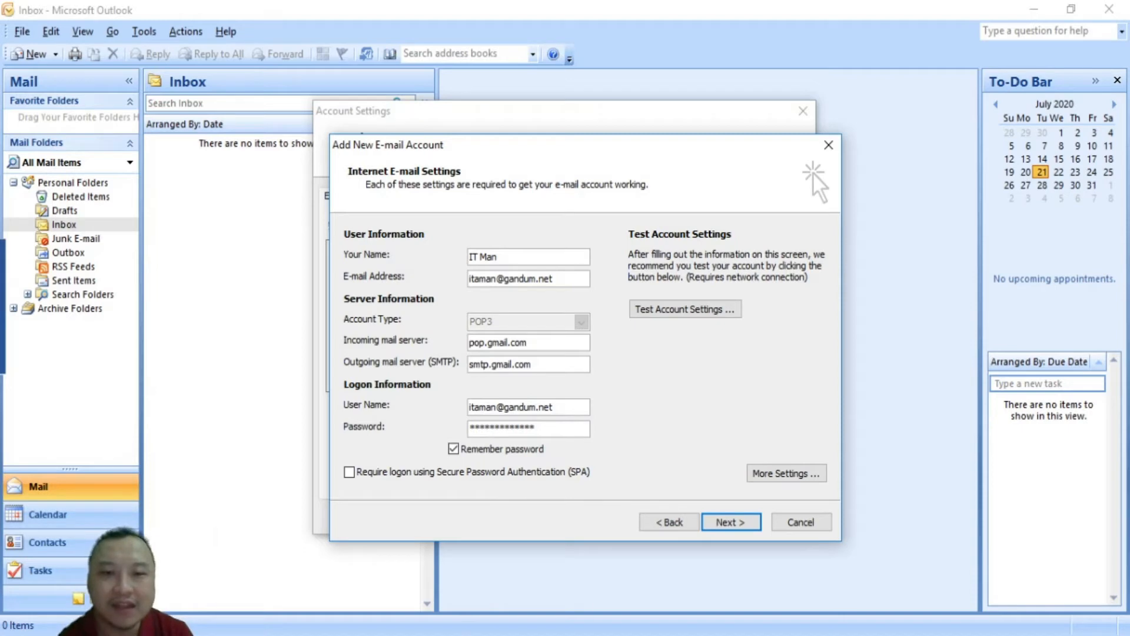
pyautogui.moveTo(400, 635)
pyautogui.click(471, 583)
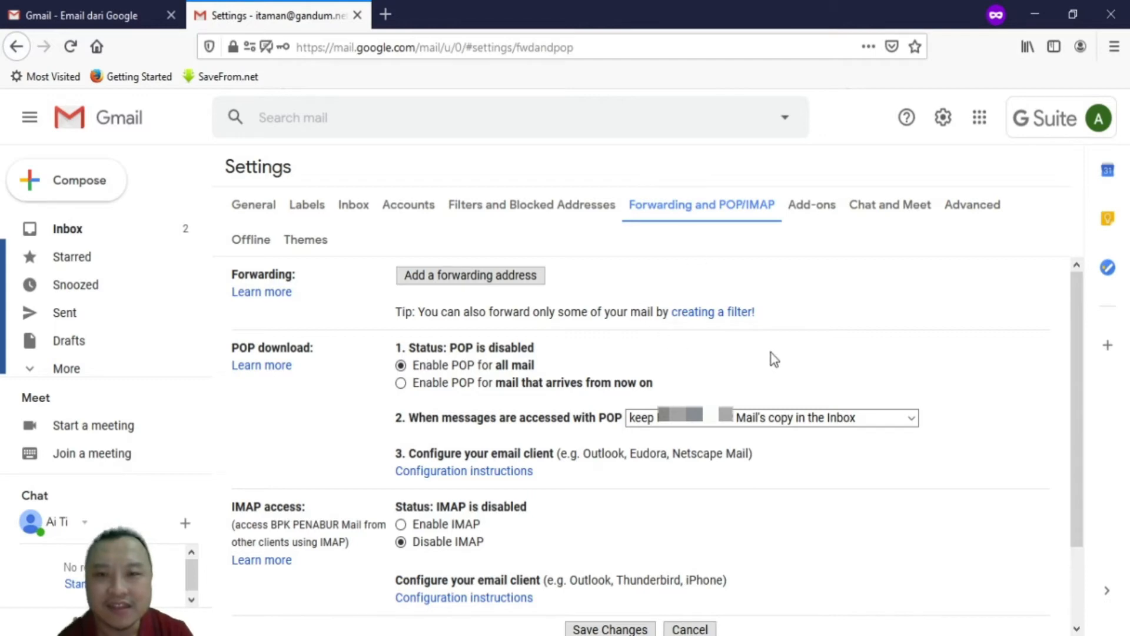
# Save Gmail's POP settings to download all mail and keep the Inbox copy
pyautogui.scroll(-3, 773, 359)
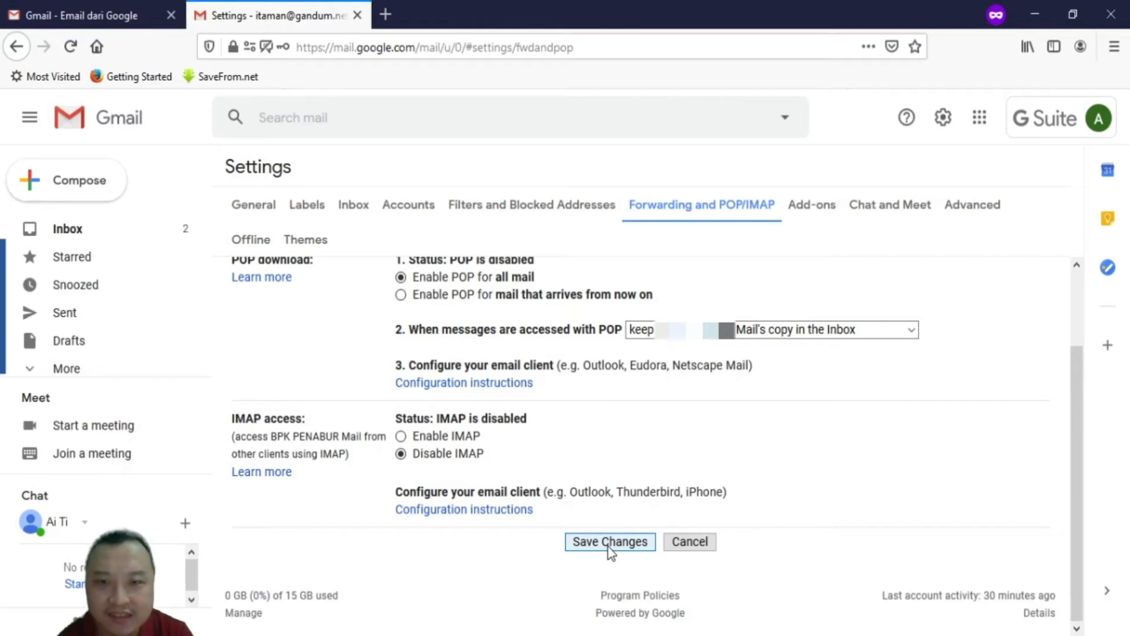
pyautogui.click(610, 541)
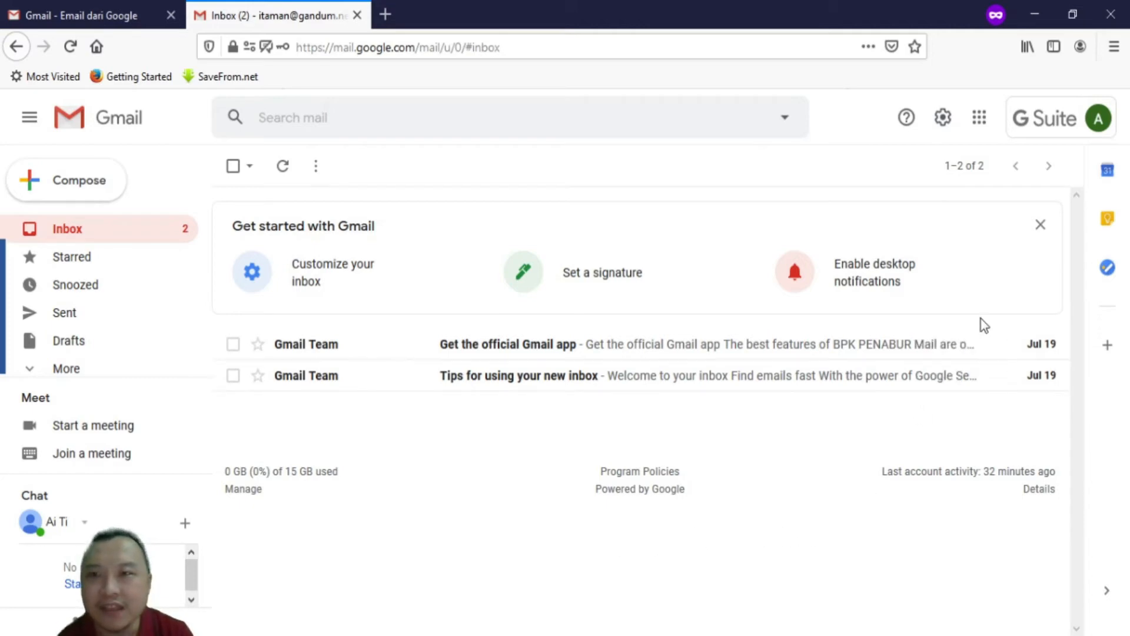
pyautogui.click(1047, 130)
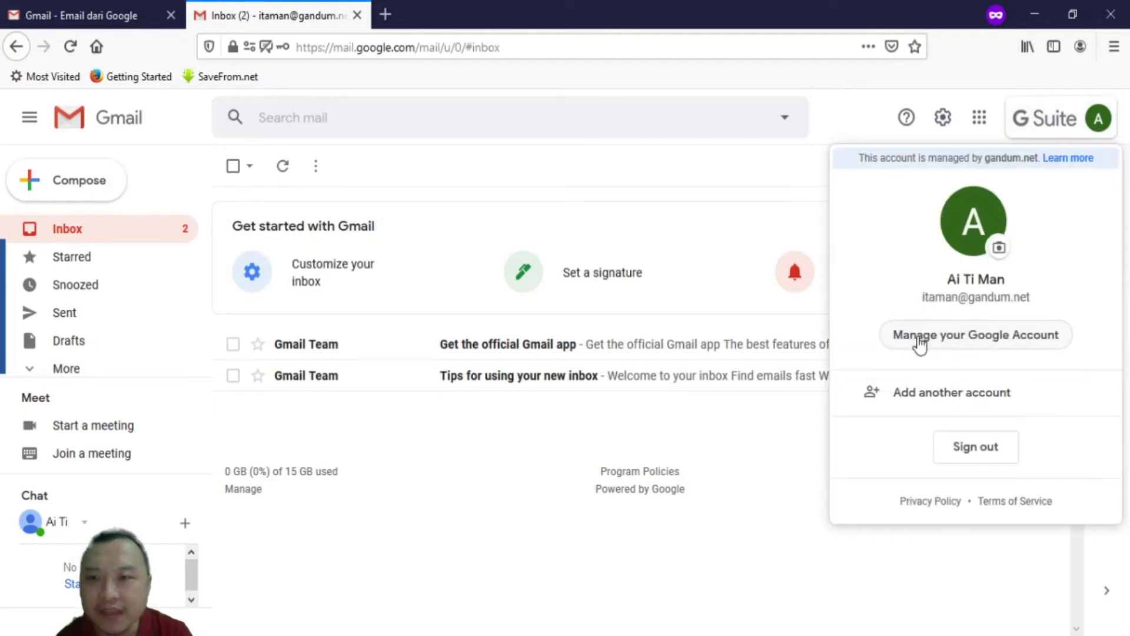
pyautogui.click(968, 340)
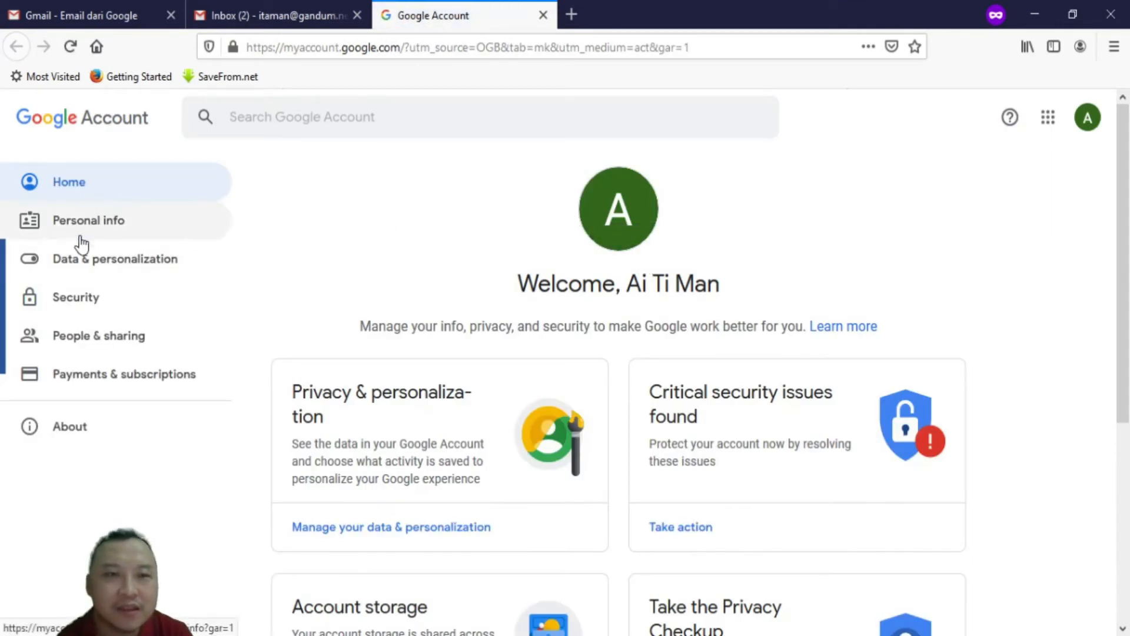
# Go to Security and open the Less secure app access card, currently Off
pyautogui.click(82, 307)
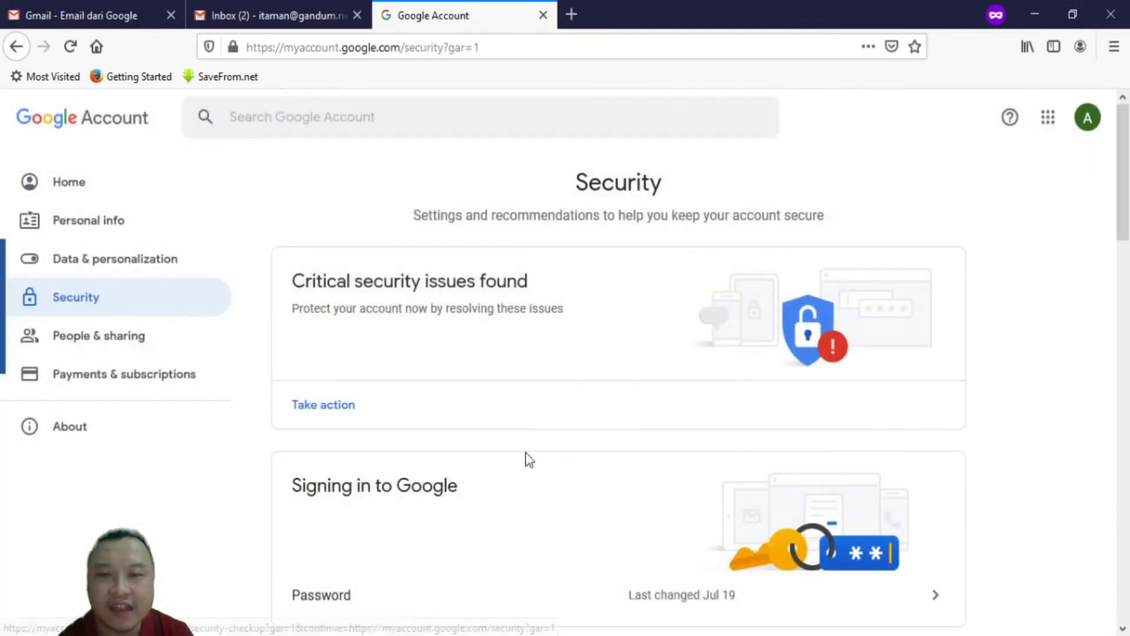
pyautogui.scroll(-8, 528, 457)
pyautogui.scroll(-6, 393, 389)
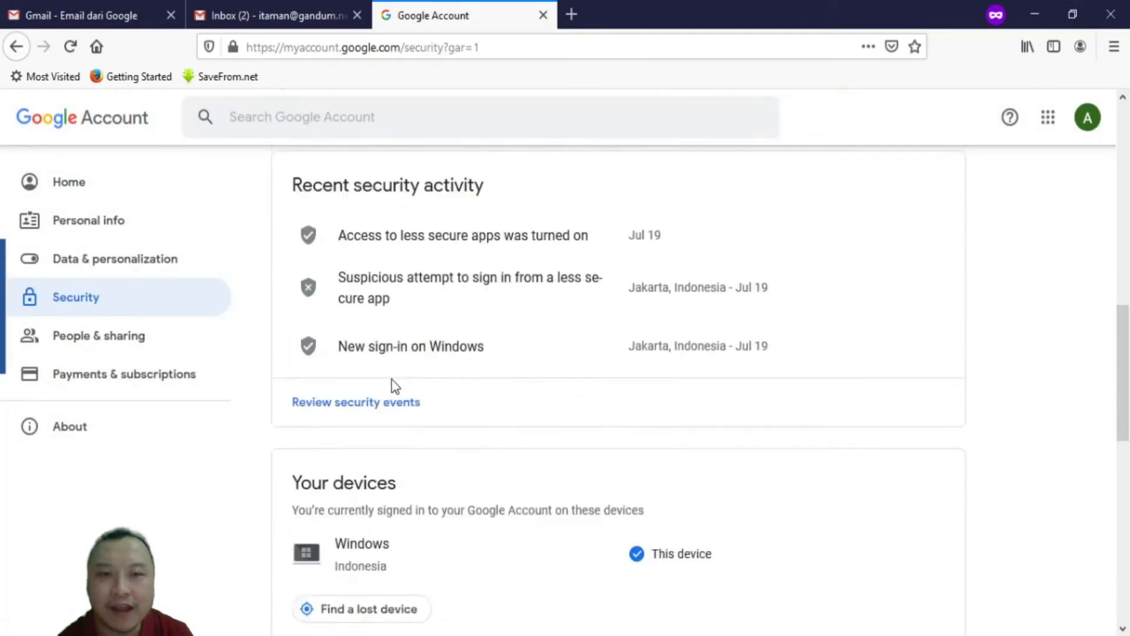
pyautogui.scroll(-3, 393, 388)
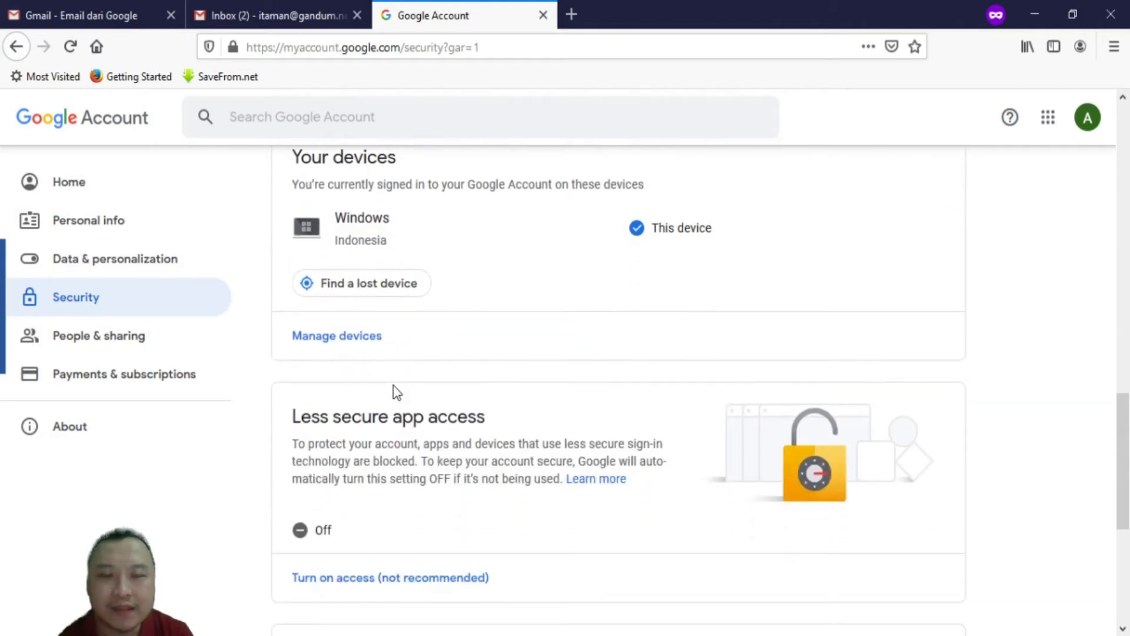
pyautogui.scroll(-4, 394, 389)
pyautogui.scroll(-2, 394, 386)
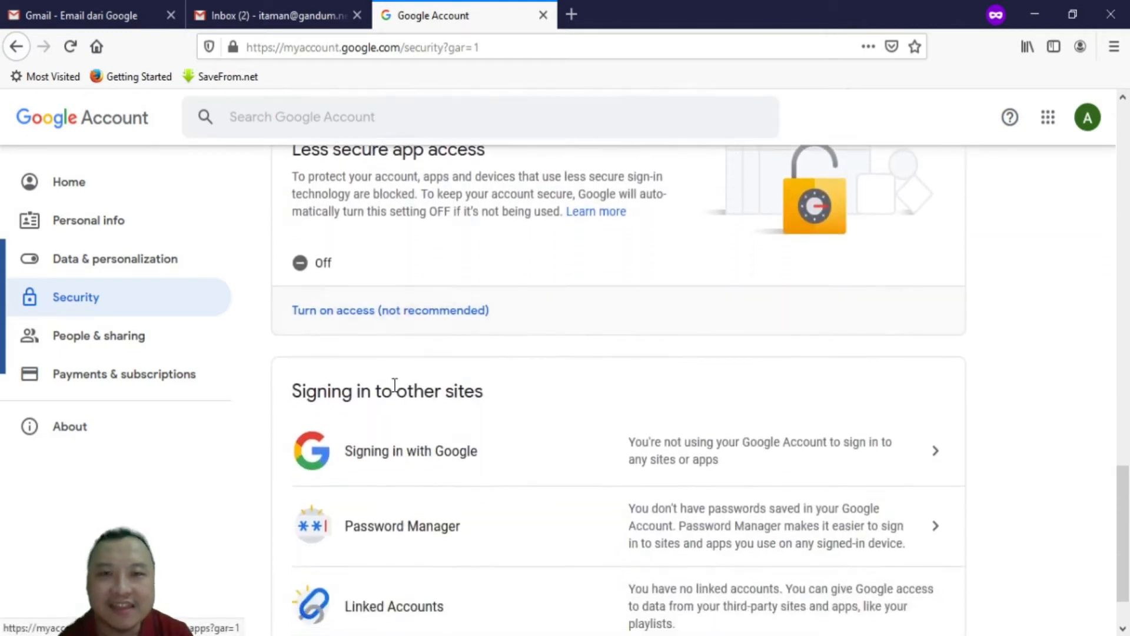
pyautogui.scroll(1, 1111, 459)
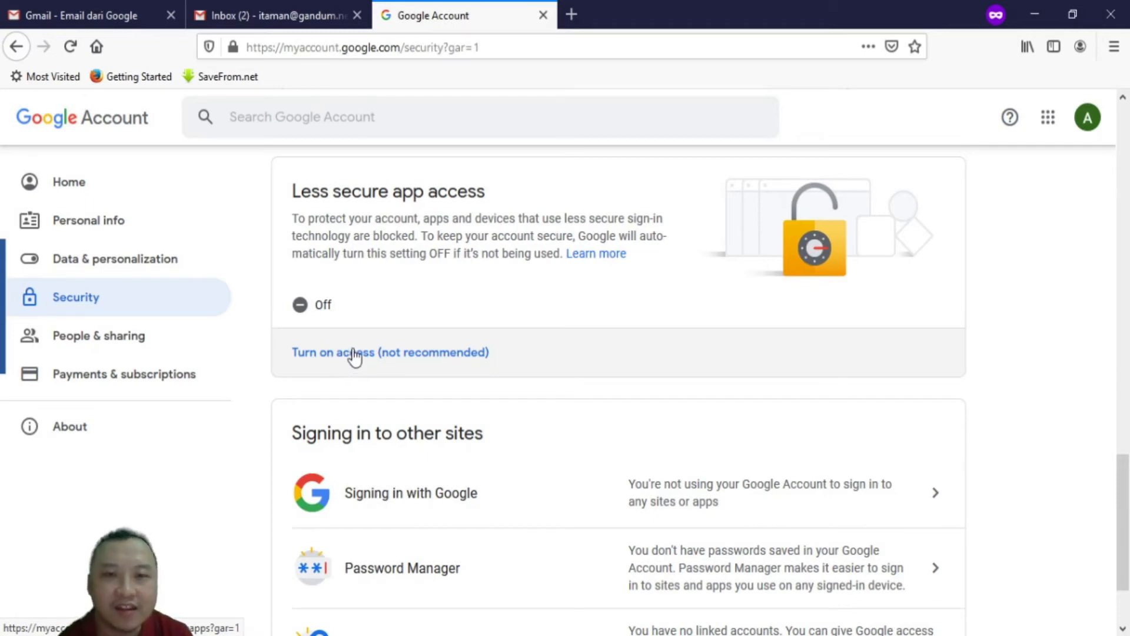
pyautogui.click(377, 354)
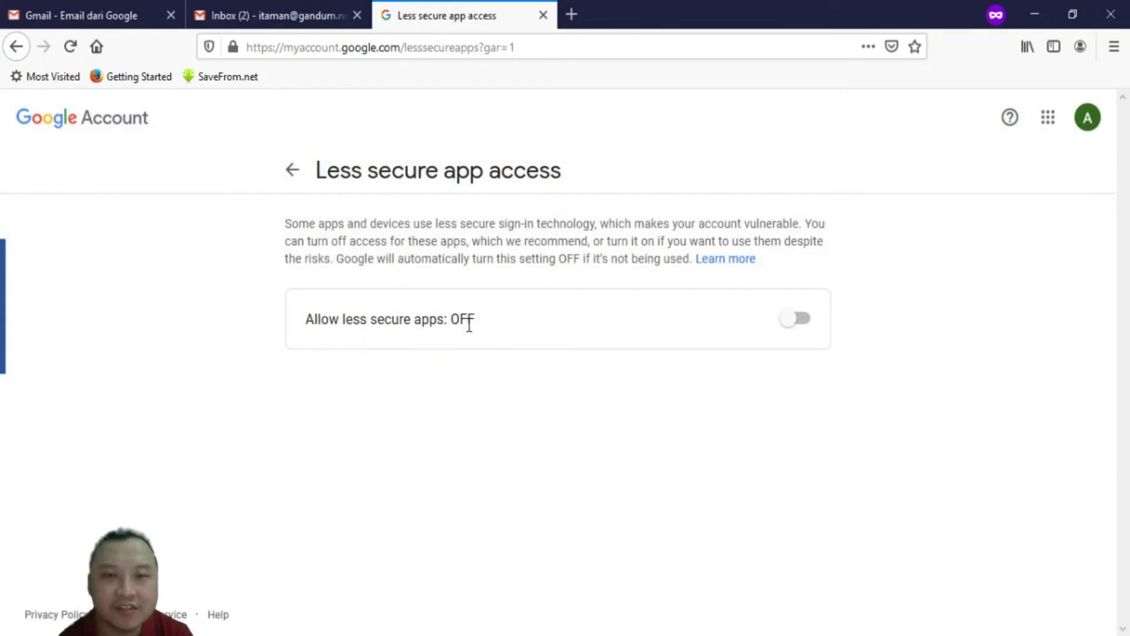
# Switch Allow less secure apps to ON and return to the Security page
pyautogui.click(796, 319)
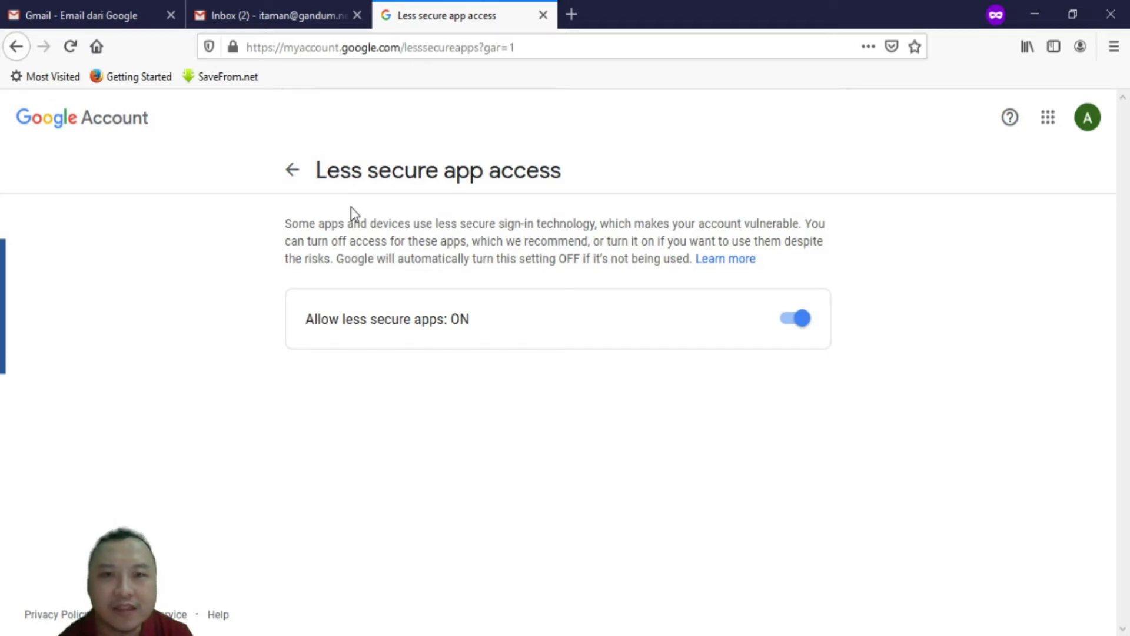
pyautogui.click(292, 170)
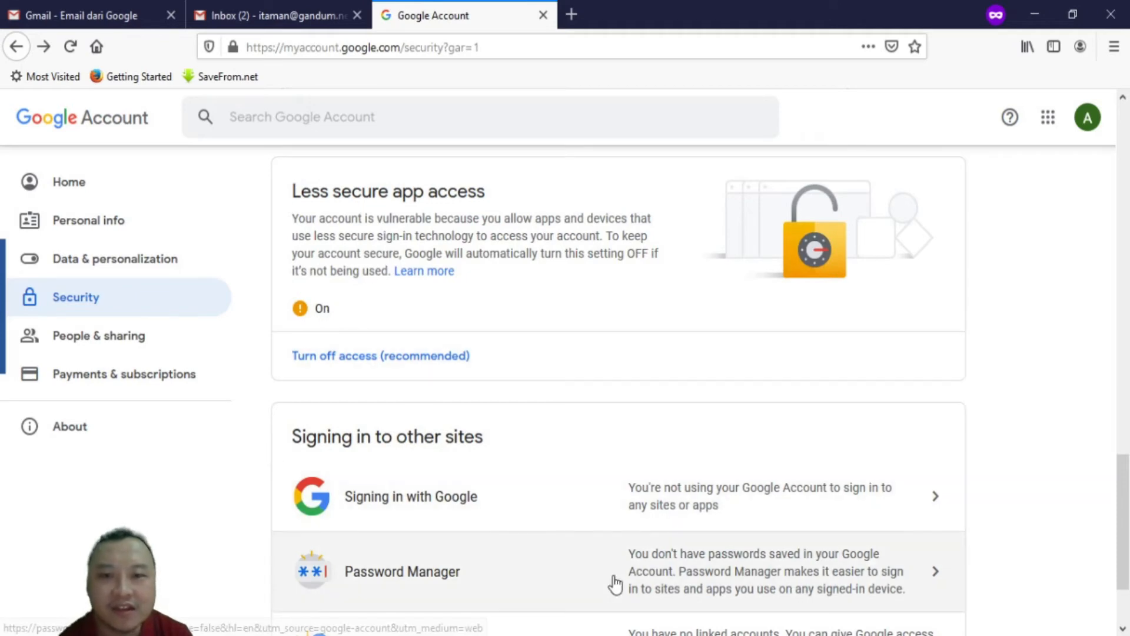
pyautogui.moveTo(605, 635)
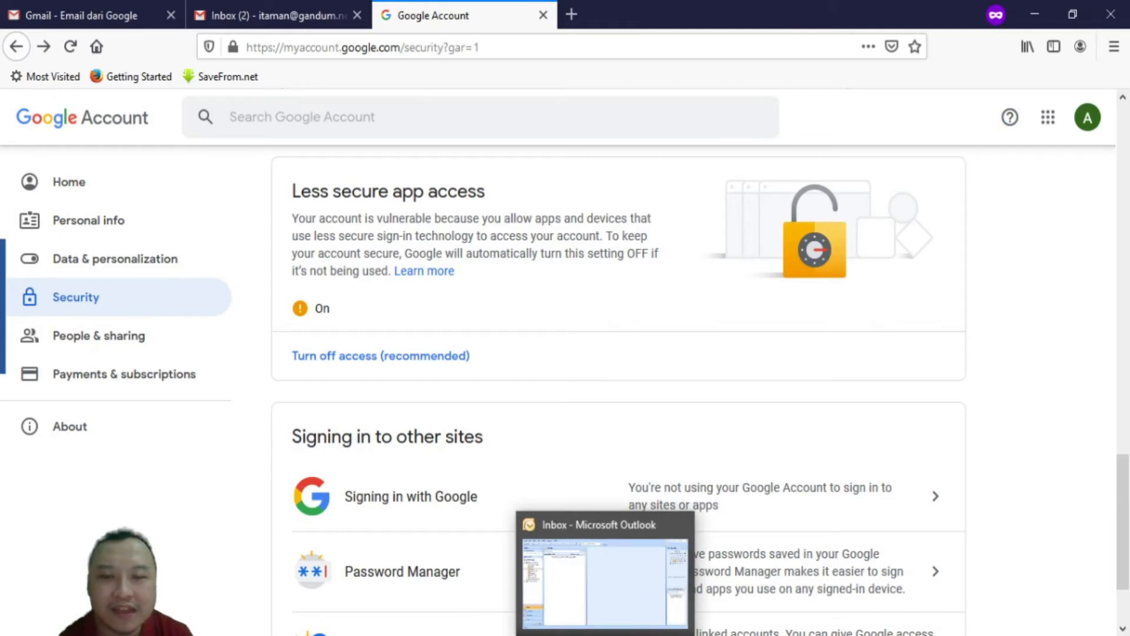
# Test the POP3 account settings successfully, finish the wizard, and close Account Settings
pyautogui.click(605, 634)
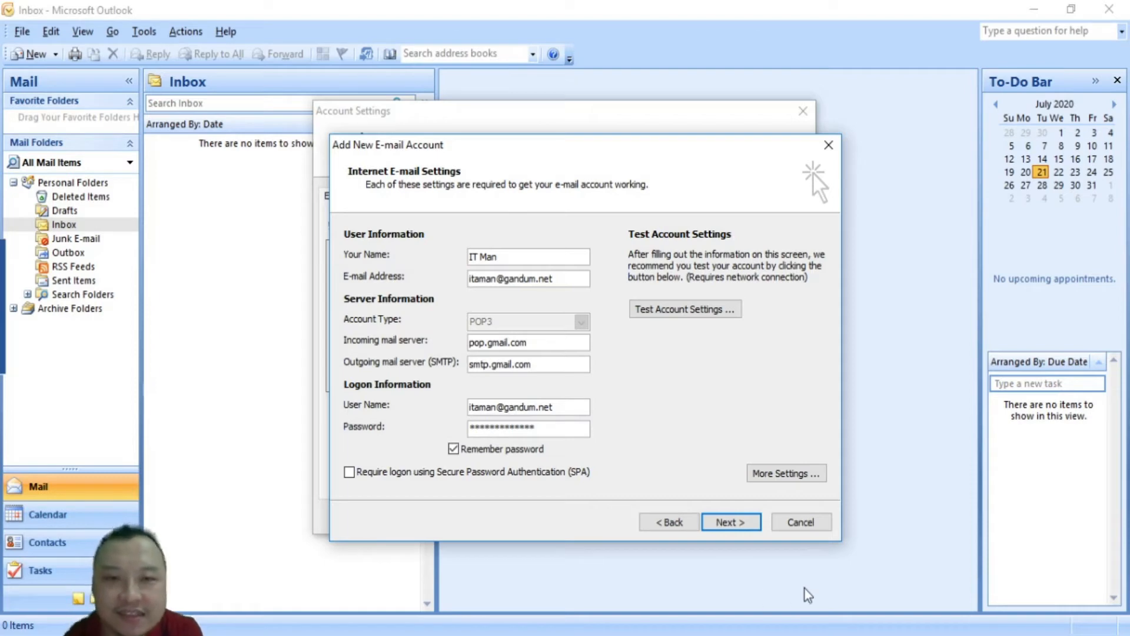
pyautogui.click(688, 316)
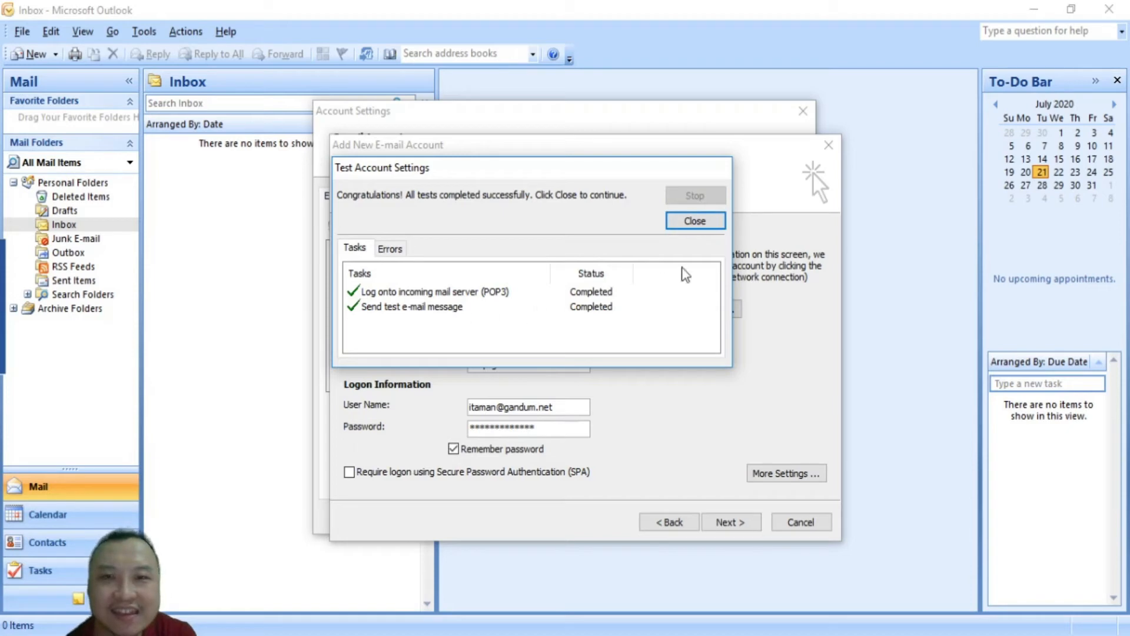
pyautogui.click(696, 222)
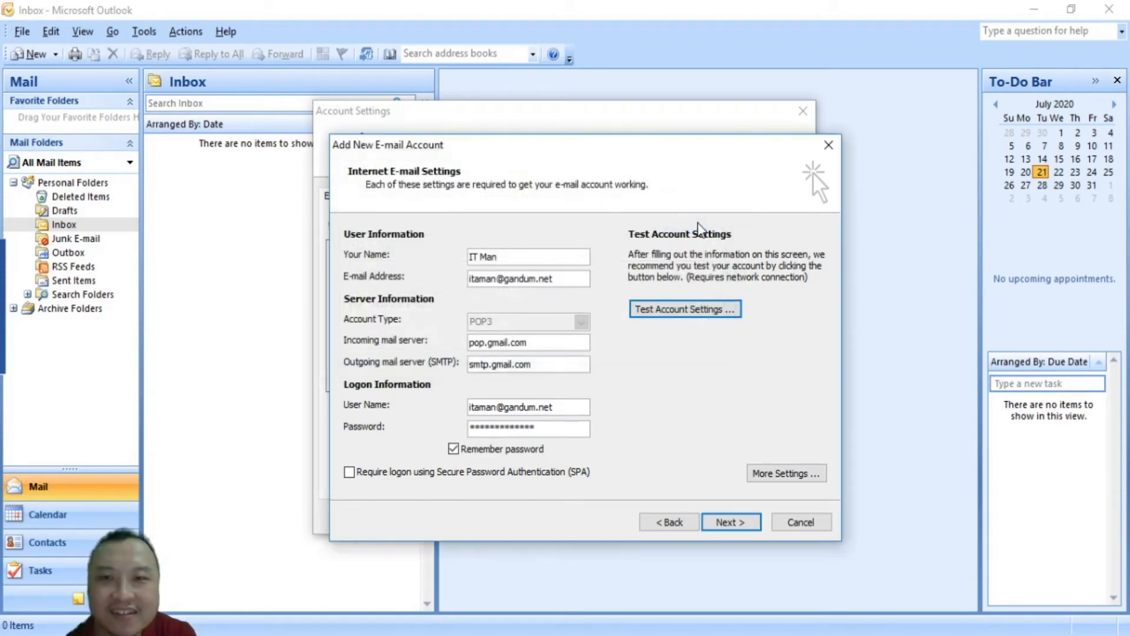
pyautogui.click(728, 522)
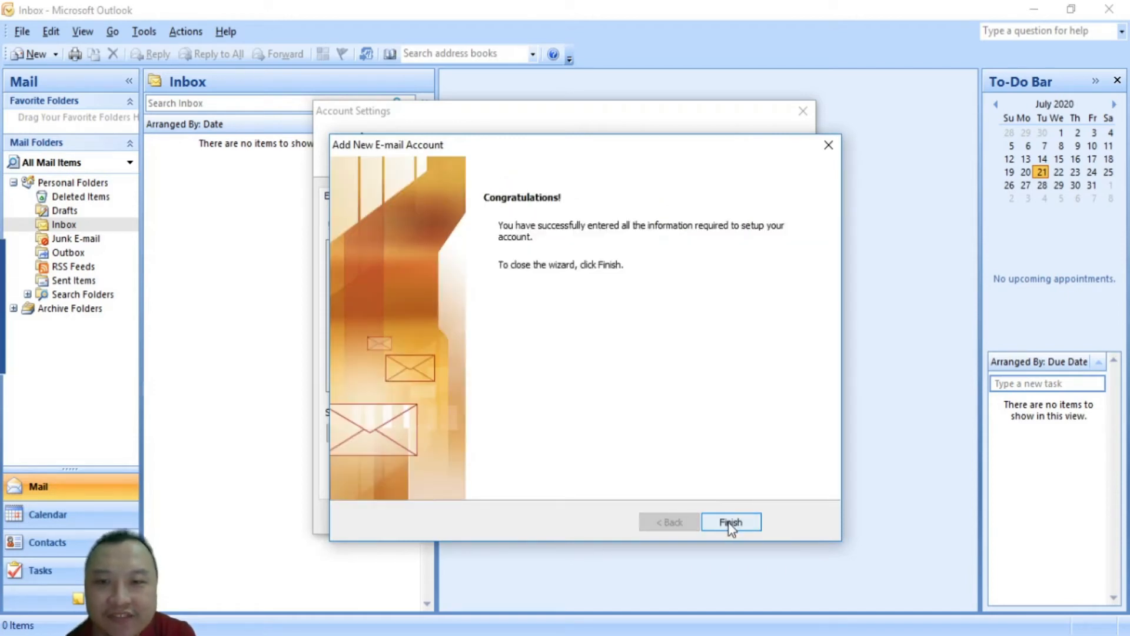
pyautogui.click(729, 524)
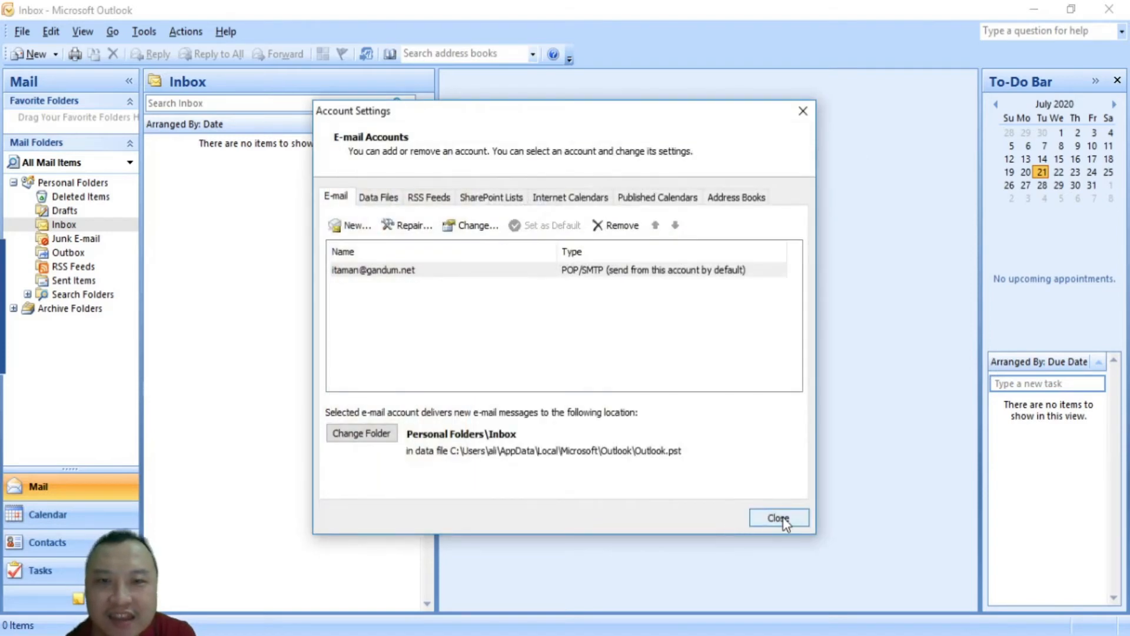
pyautogui.click(778, 518)
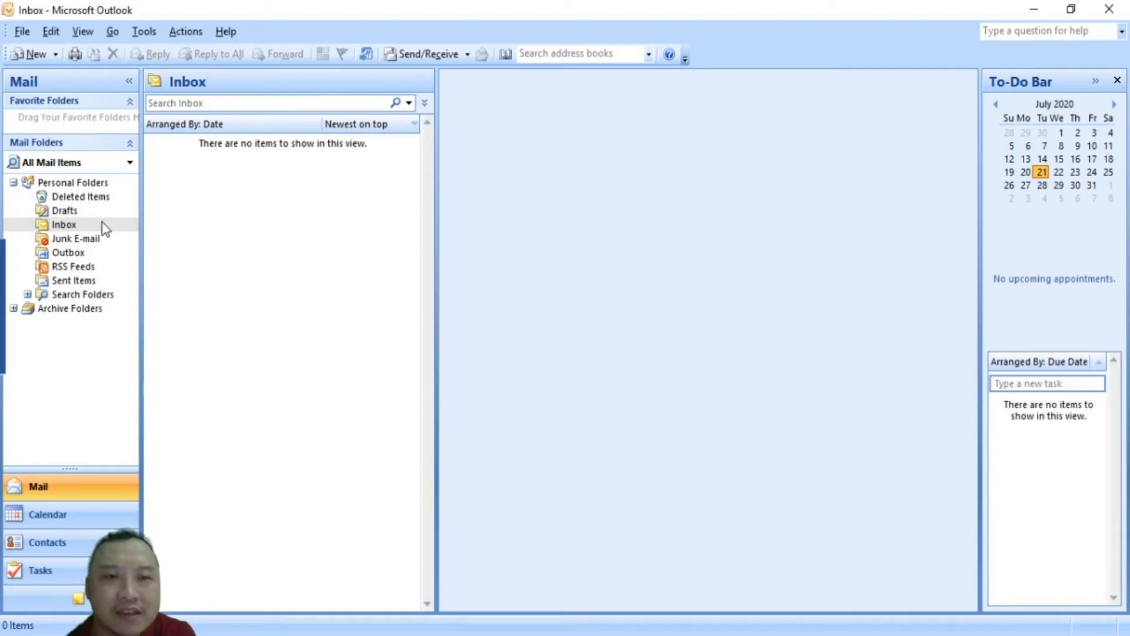
# Run Send/Receive to download four messages, including the Outlook test message
pyautogui.click(413, 53)
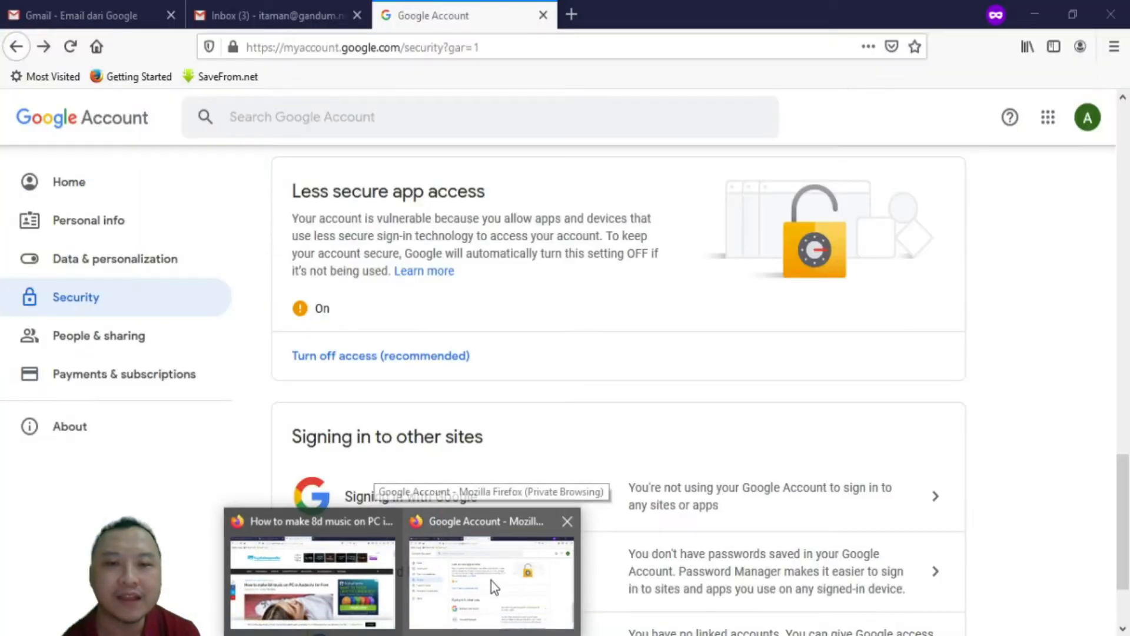
# Turn Allow less secure apps back OFF in Google Account, then return to Outlook
pyautogui.click(491, 581)
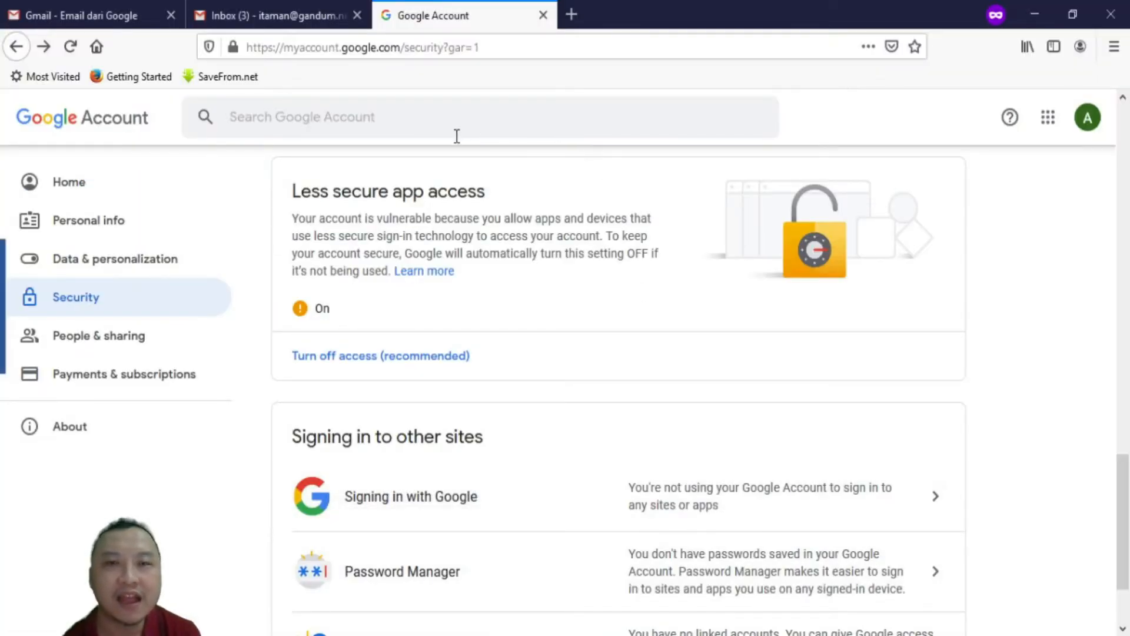
pyautogui.click(383, 357)
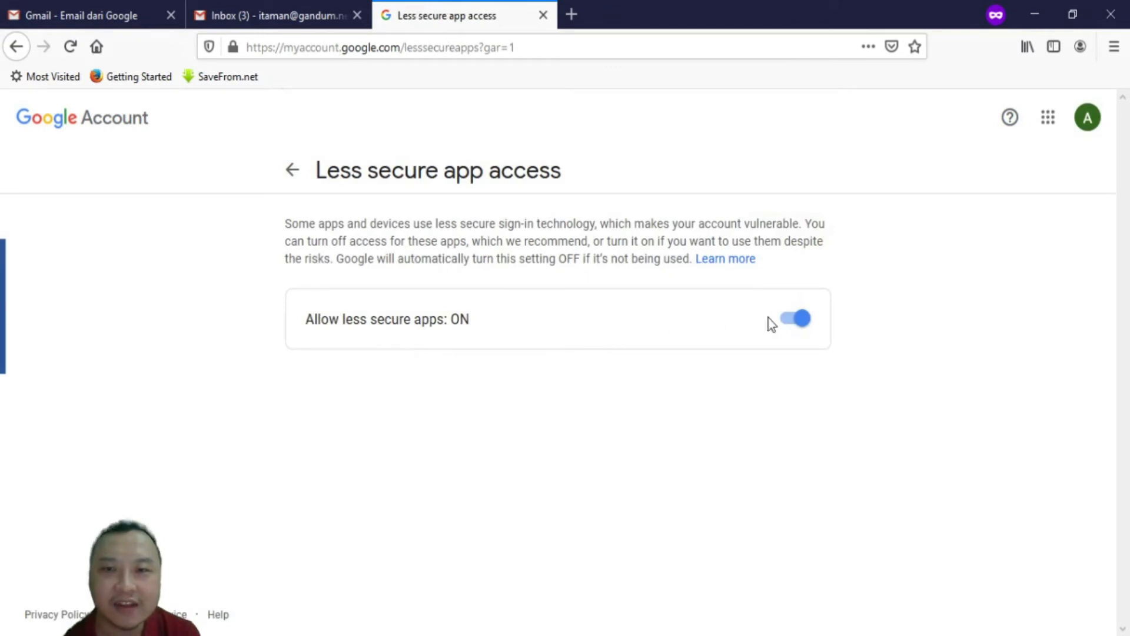
pyautogui.click(795, 320)
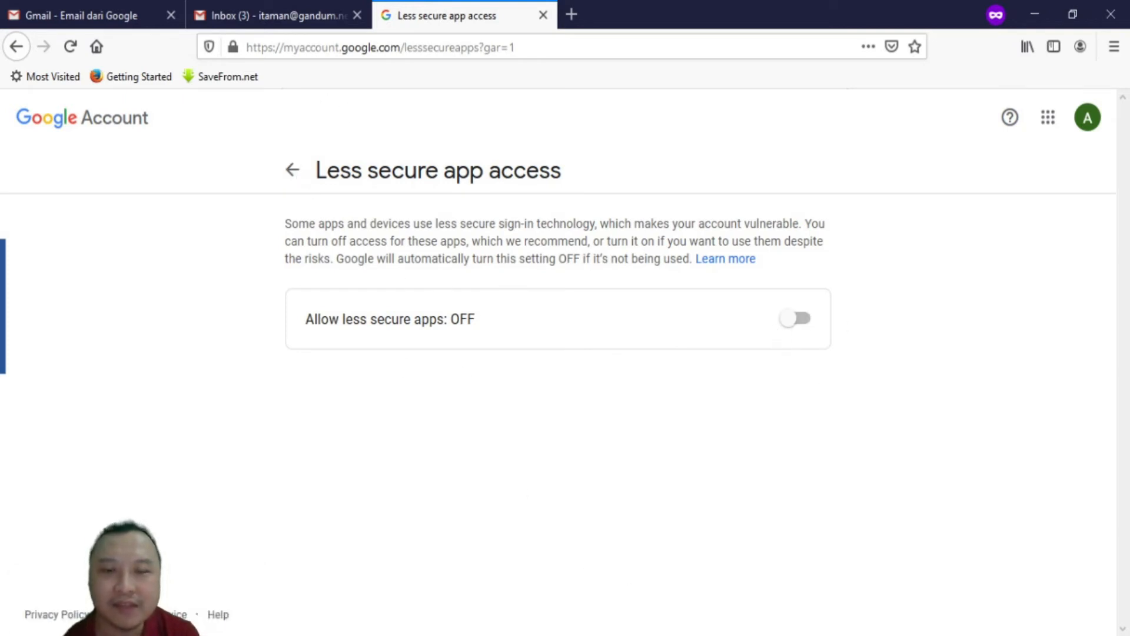
pyautogui.click(605, 634)
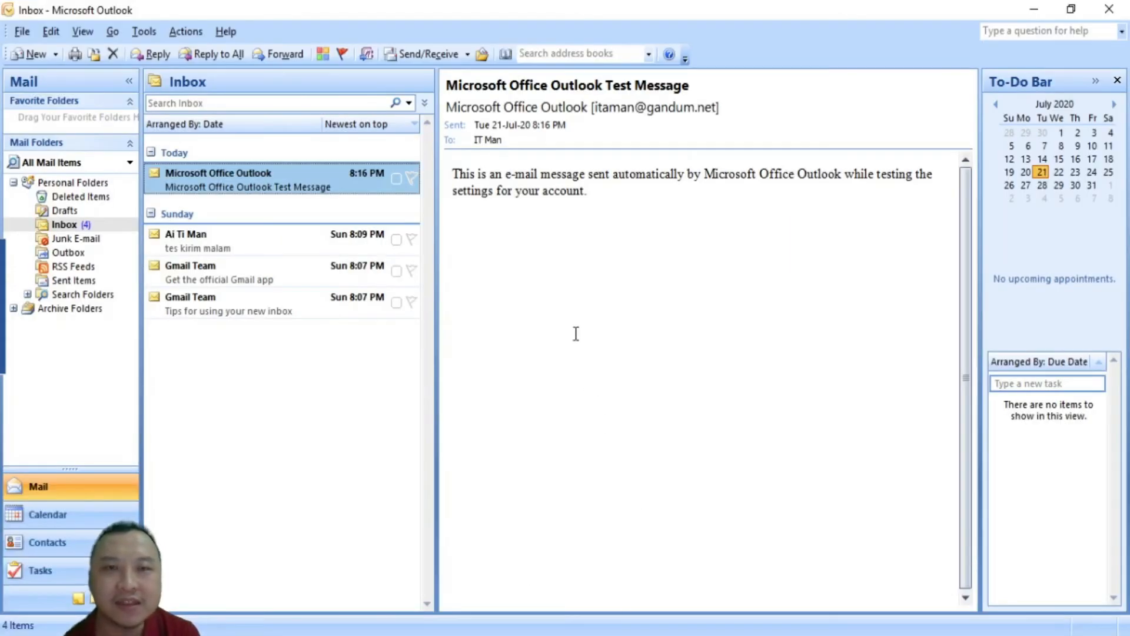
# Run Send/Receive again, which brings up the pop.gmail.com network password prompt
pyautogui.click(416, 55)
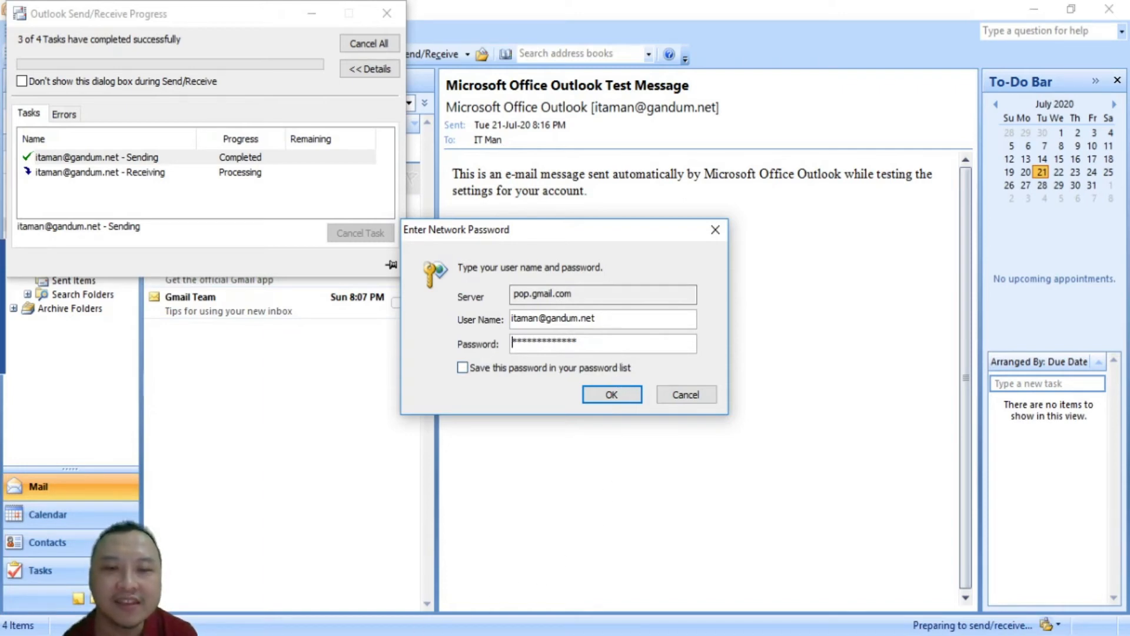
# Bring Firefox's Less secure app access page to the front
pyautogui.click(401, 635)
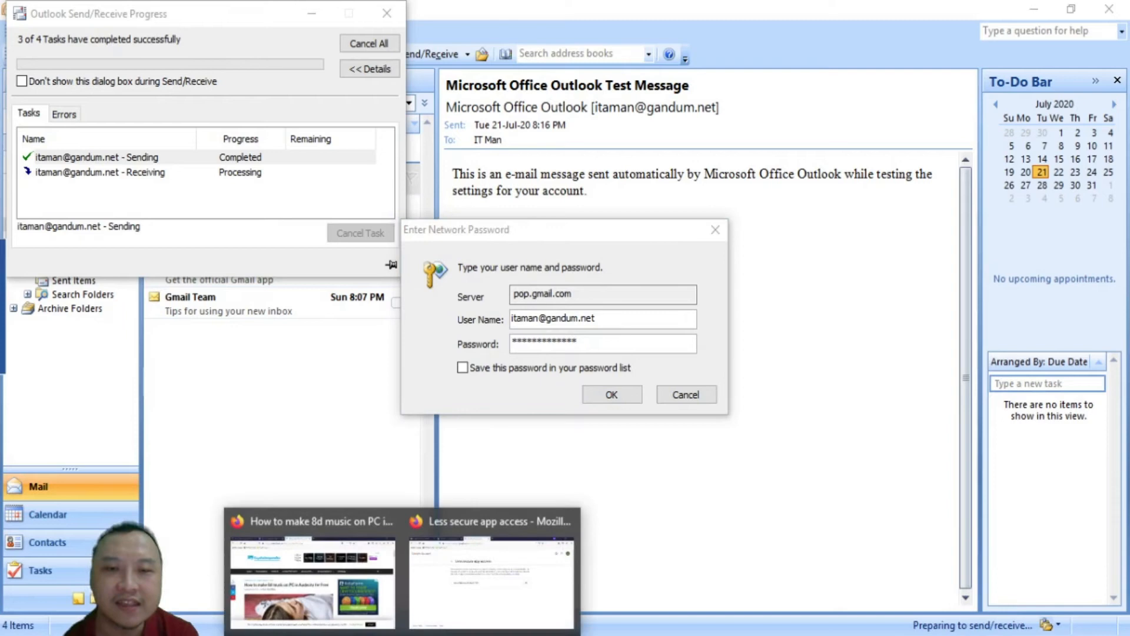
pyautogui.click(483, 598)
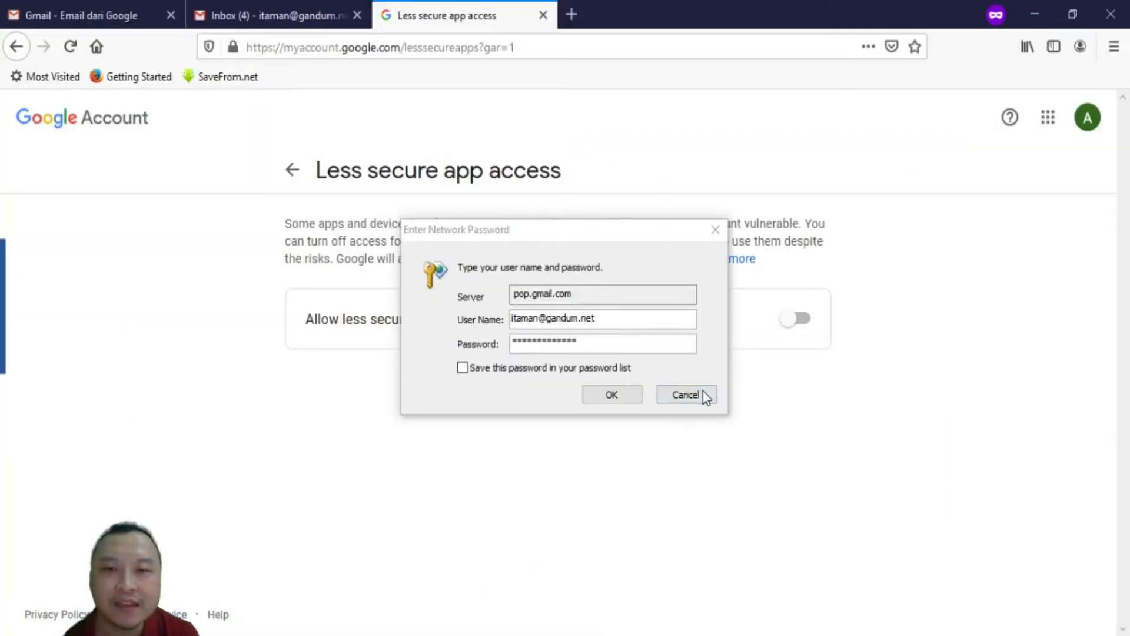
# Cancel the Outlook password prompt, set Allow less secure apps ON, and return to Outlook
pyautogui.click(703, 397)
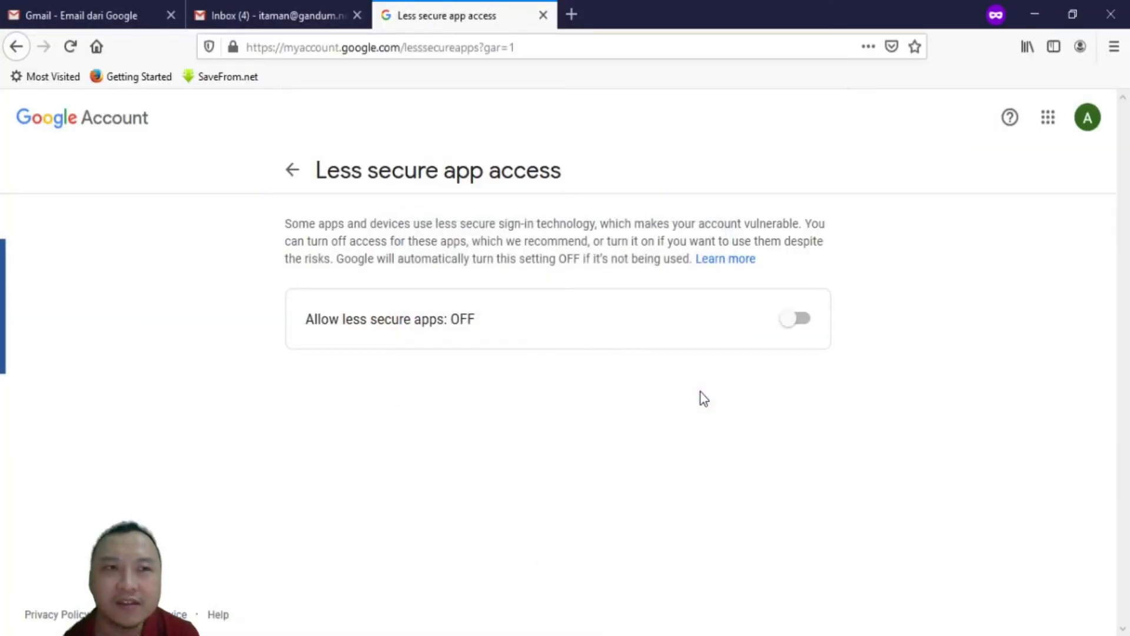
pyautogui.click(792, 323)
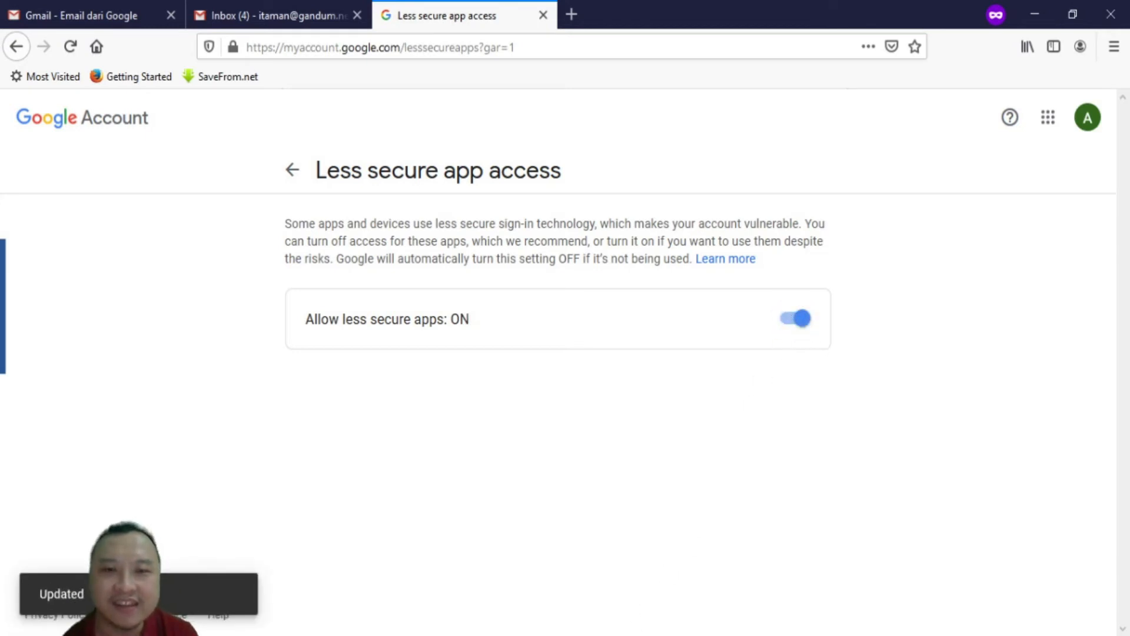
pyautogui.moveTo(605, 635)
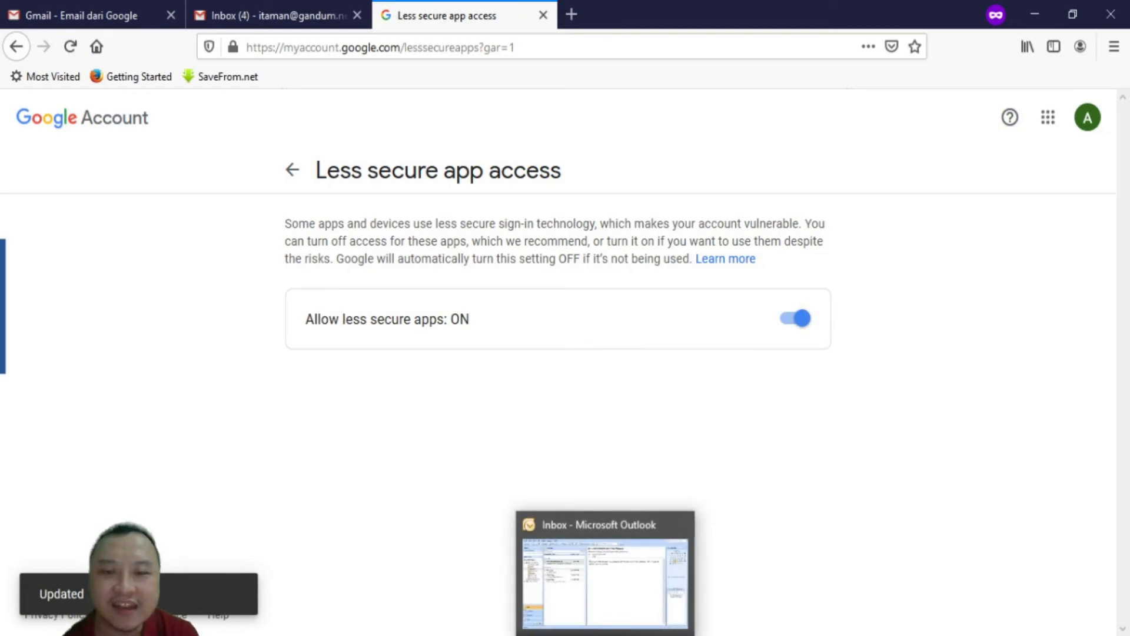
pyautogui.click(605, 635)
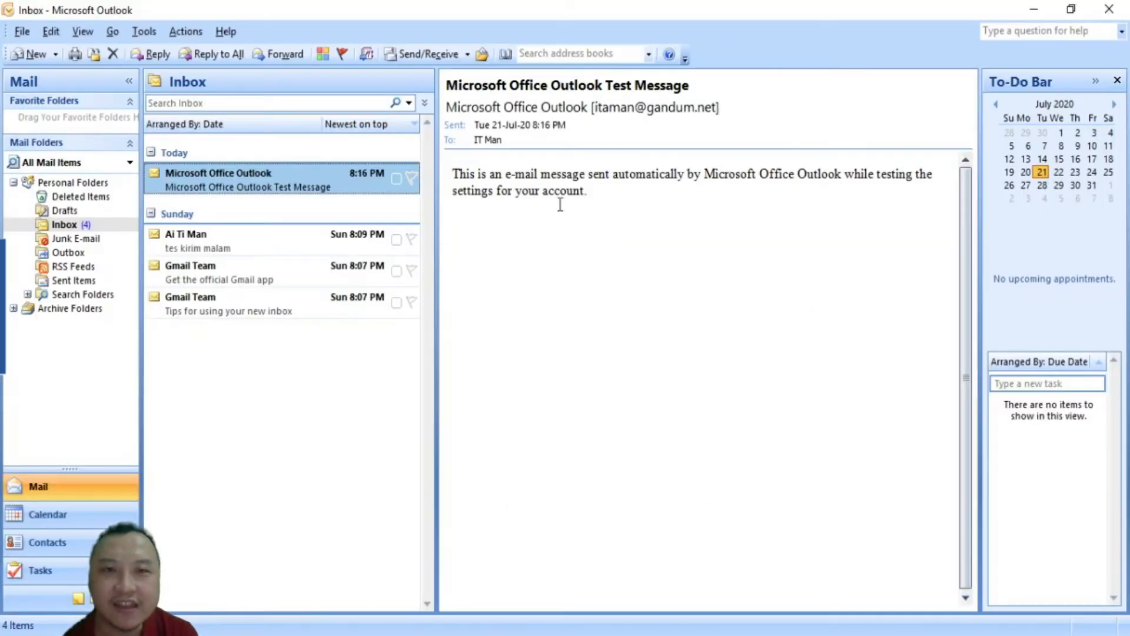
# Run Send/Receive, re-enter the pop.gmail.com password when prompted, and cancel the repeated prompt
pyautogui.click(422, 58)
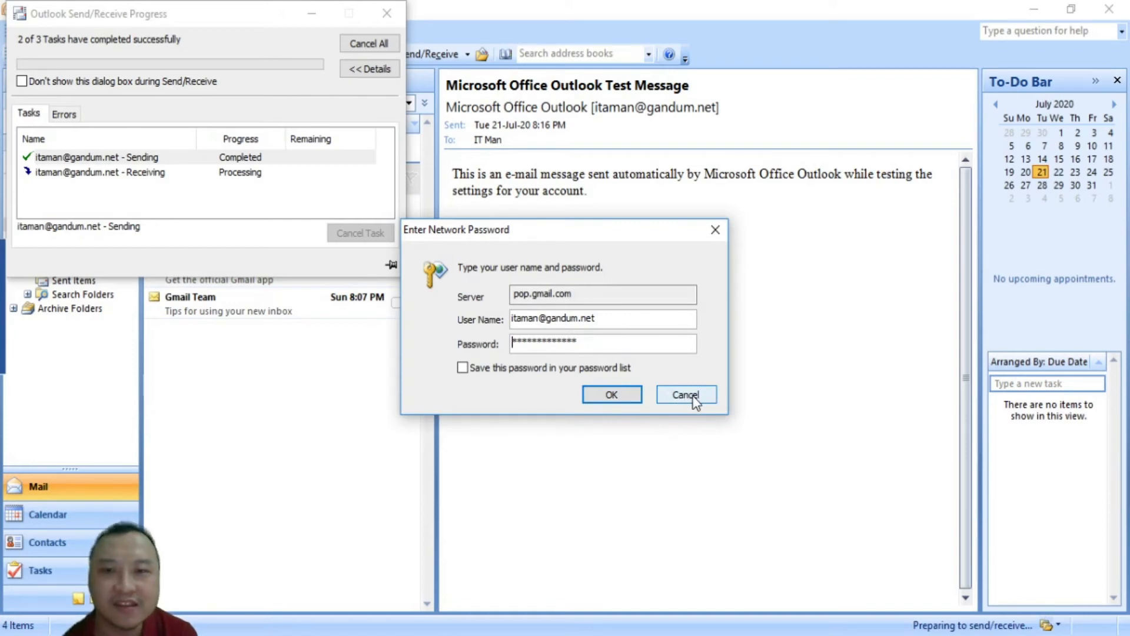
pyautogui.doubleClick(626, 347)
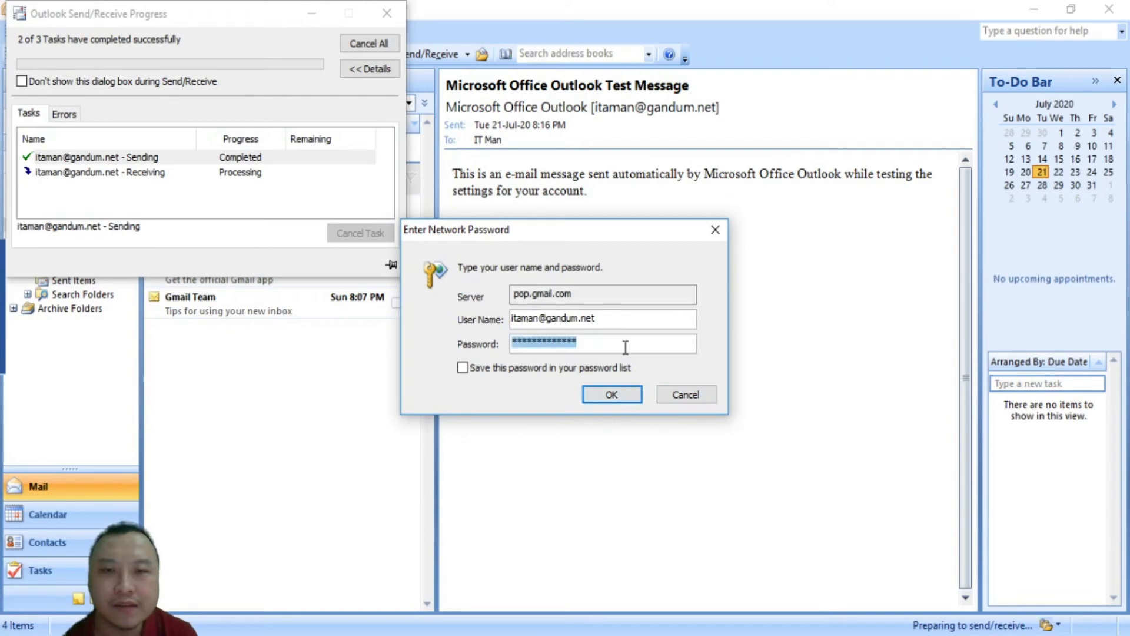
pyautogui.click(605, 393)
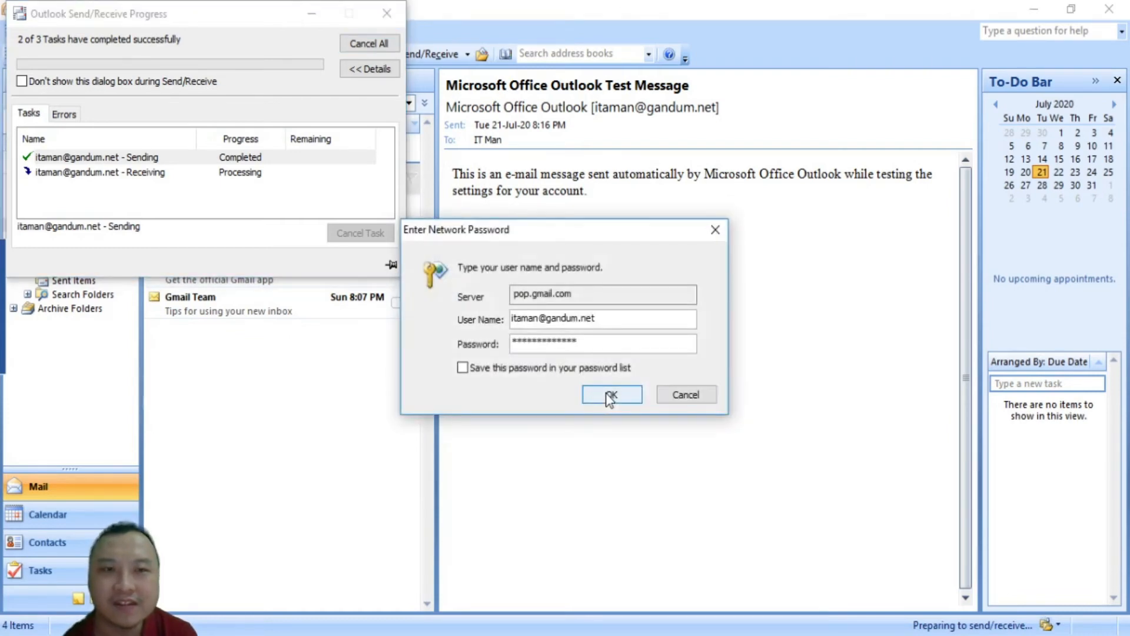
pyautogui.doubleClick(597, 341)
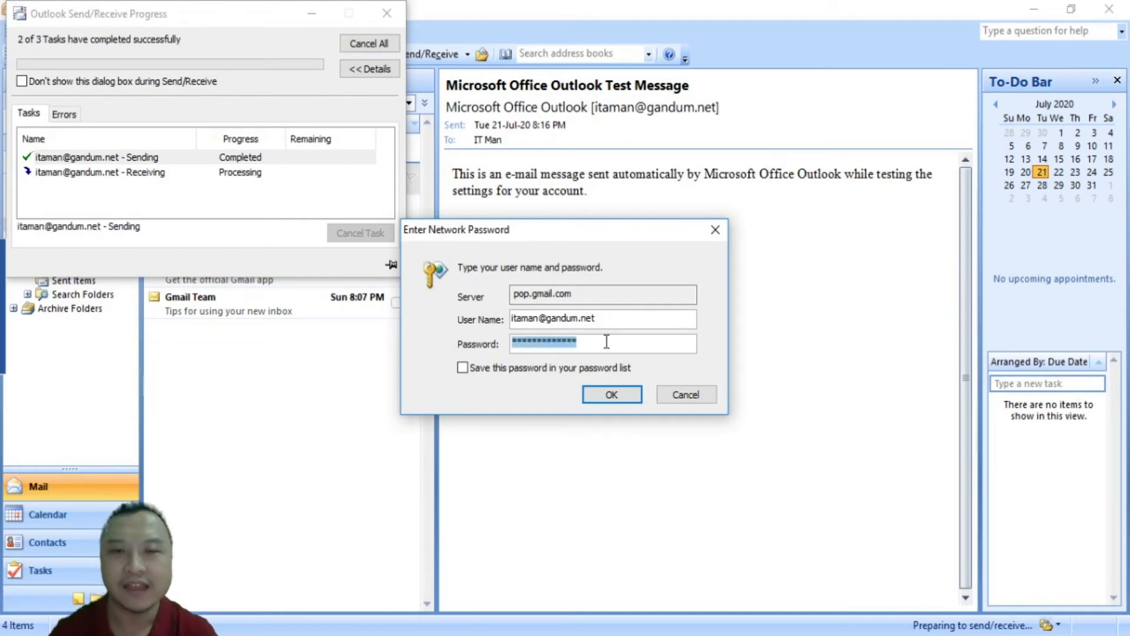
pyautogui.write('***')
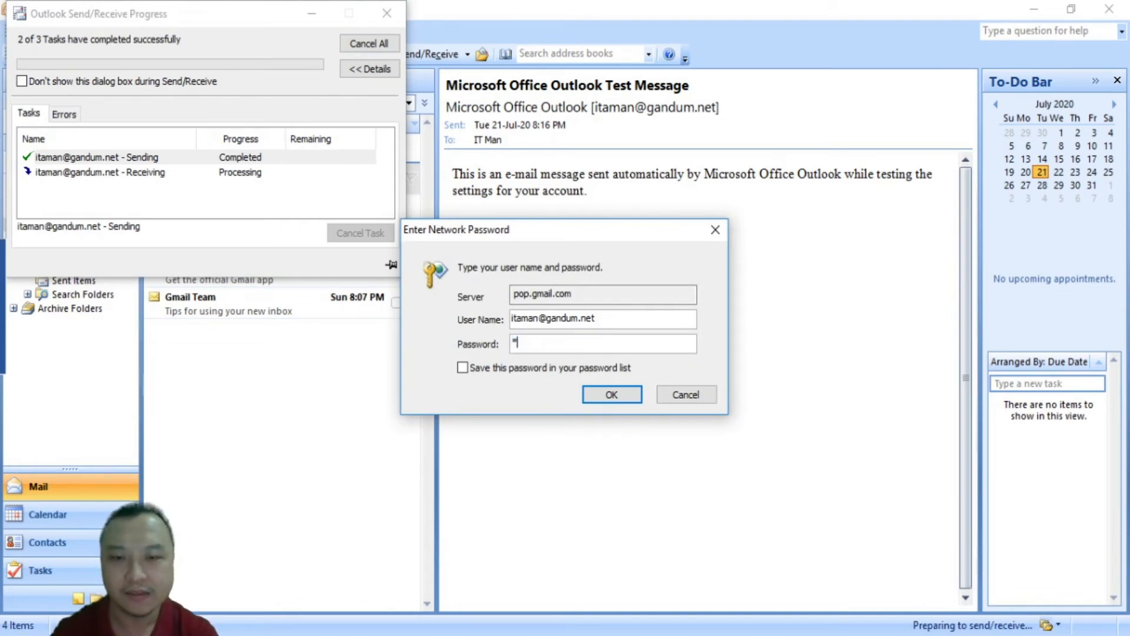
pyautogui.write('*******')
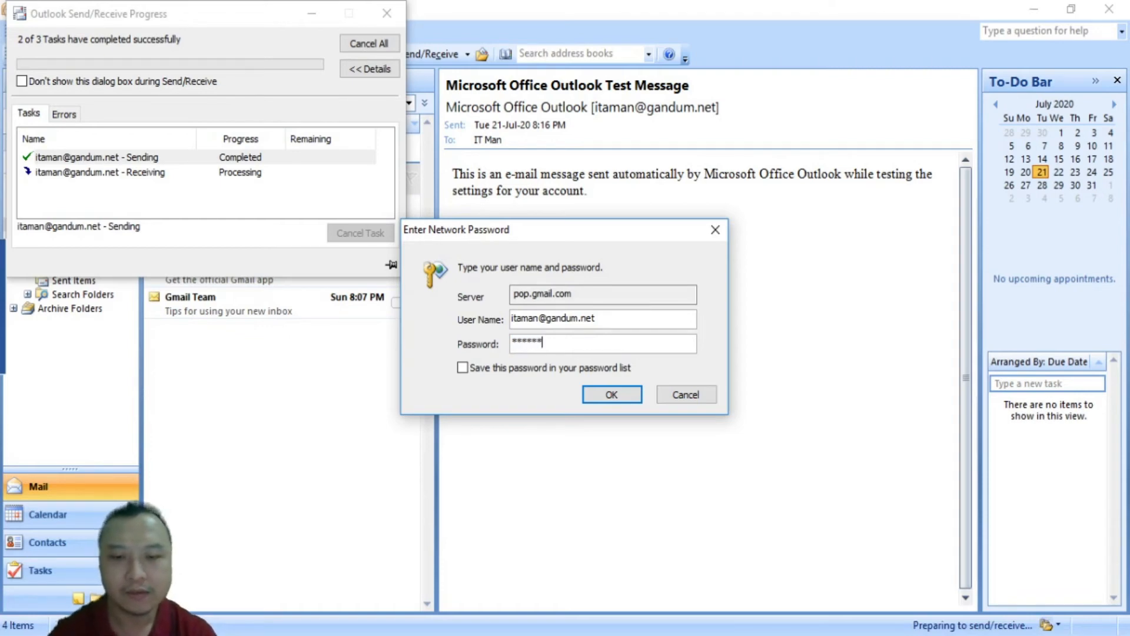
pyautogui.write('****')
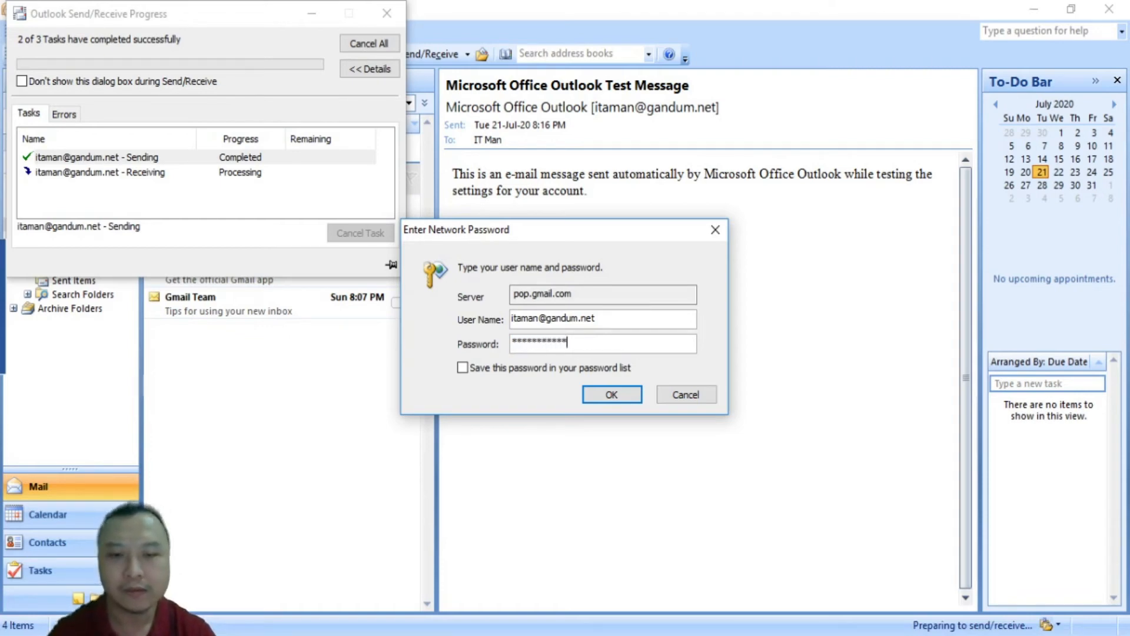
pyautogui.click(614, 395)
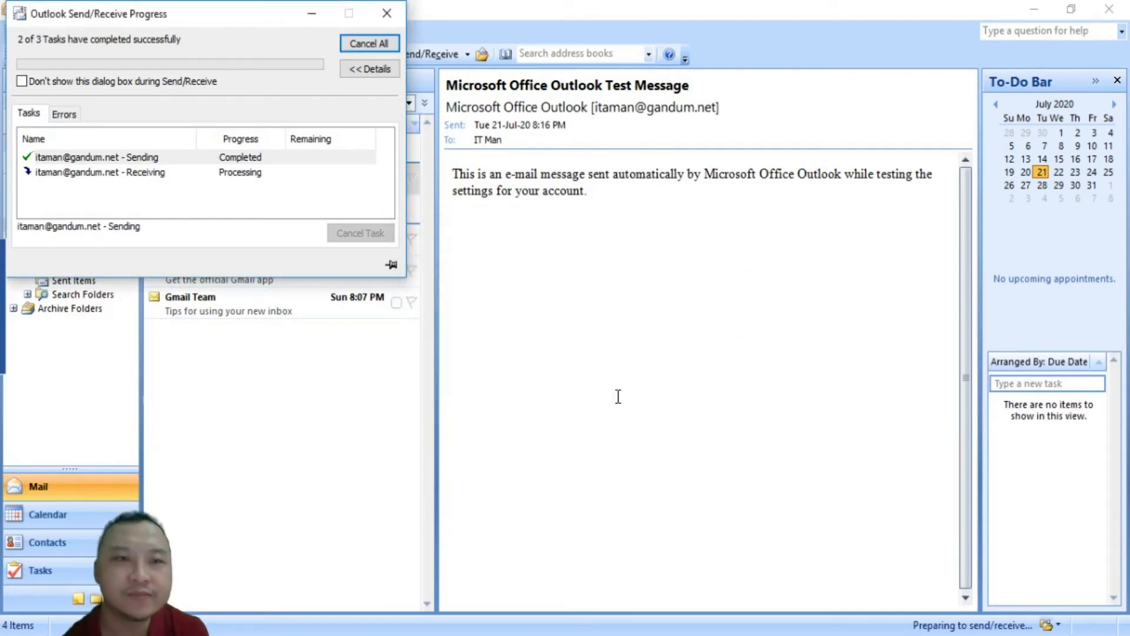
pyautogui.click(682, 399)
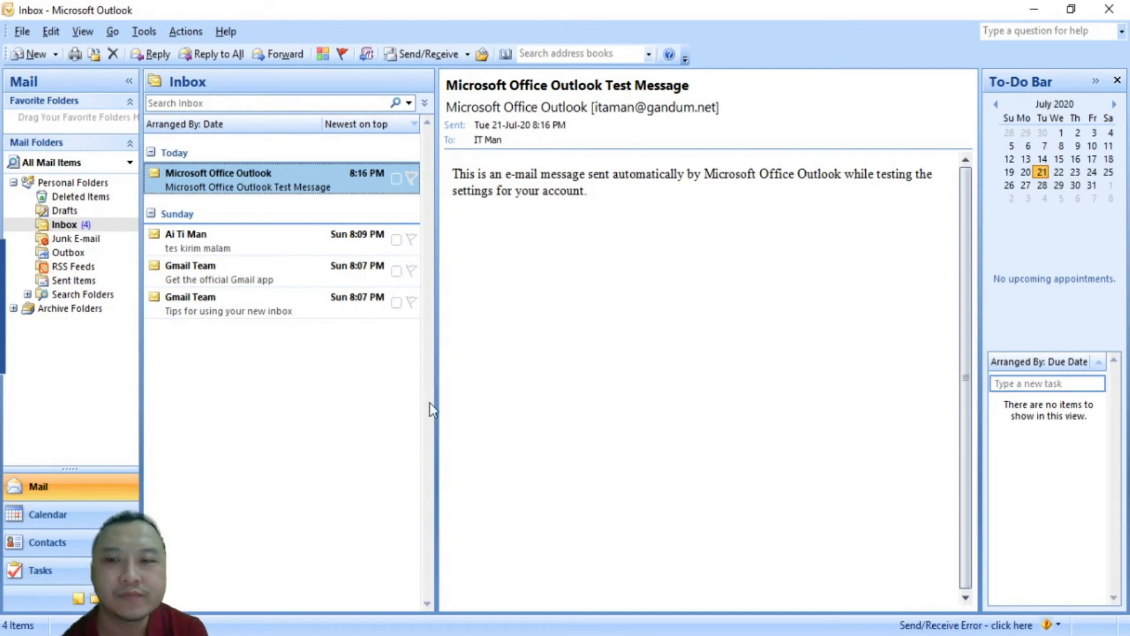
# Open the POP3 account from Tools > Account Settings and start Test Account Settings
pyautogui.click(144, 31)
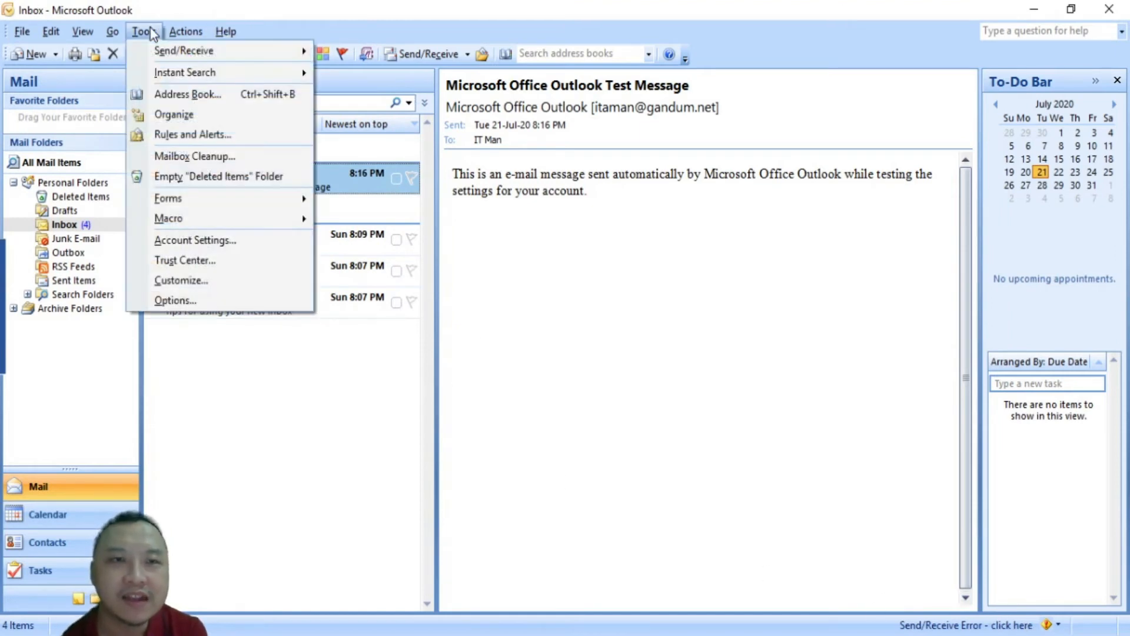
pyautogui.click(219, 242)
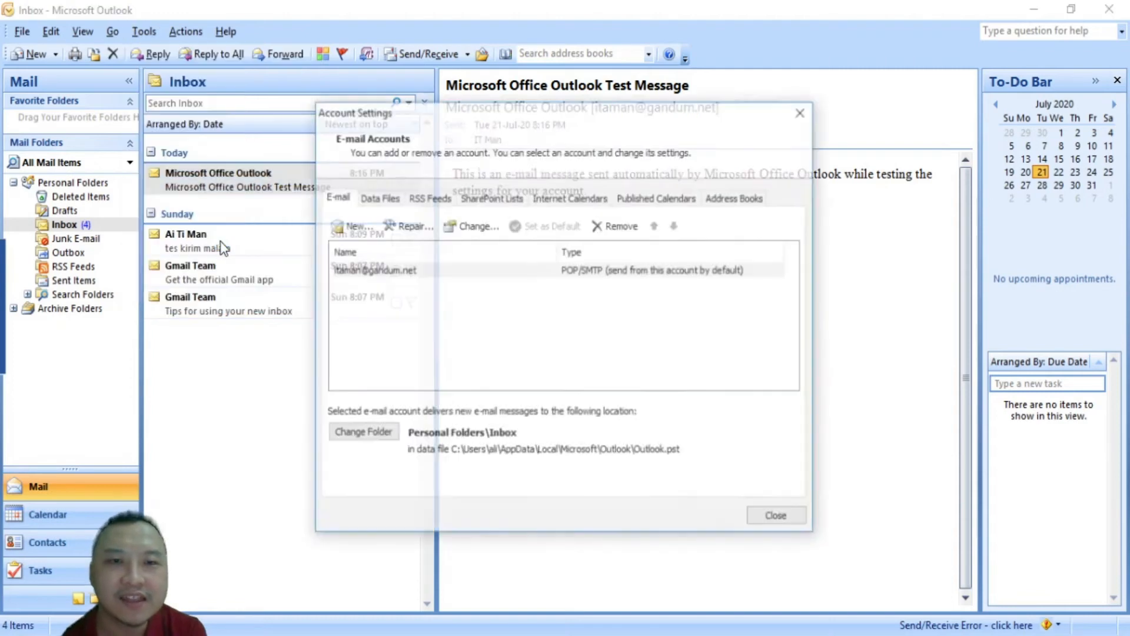
pyautogui.doubleClick(416, 271)
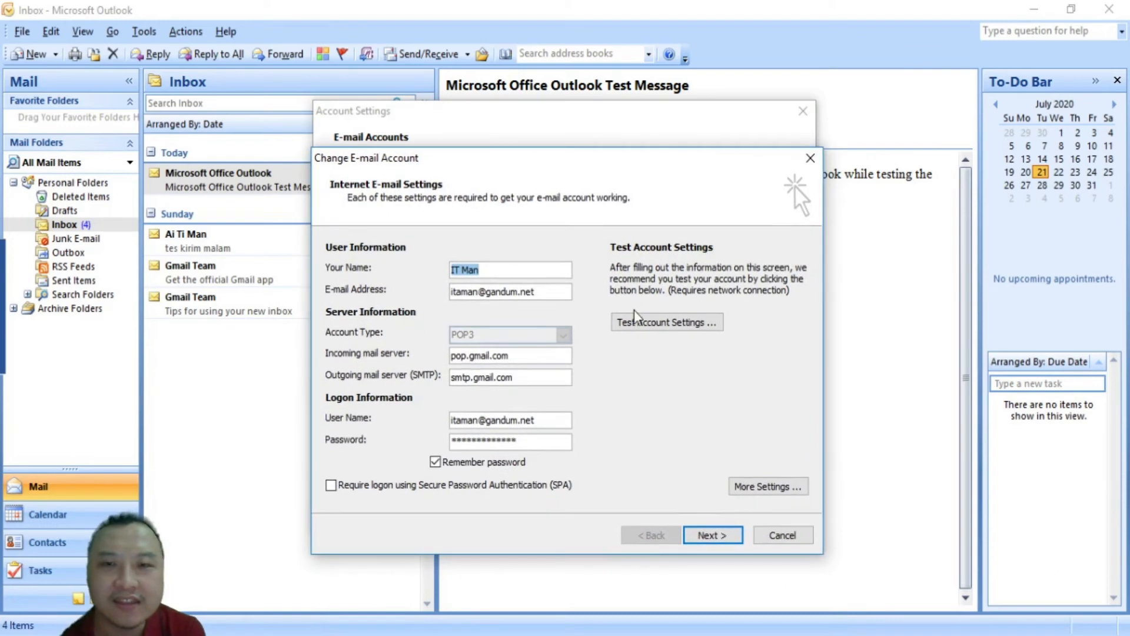
pyautogui.click(683, 331)
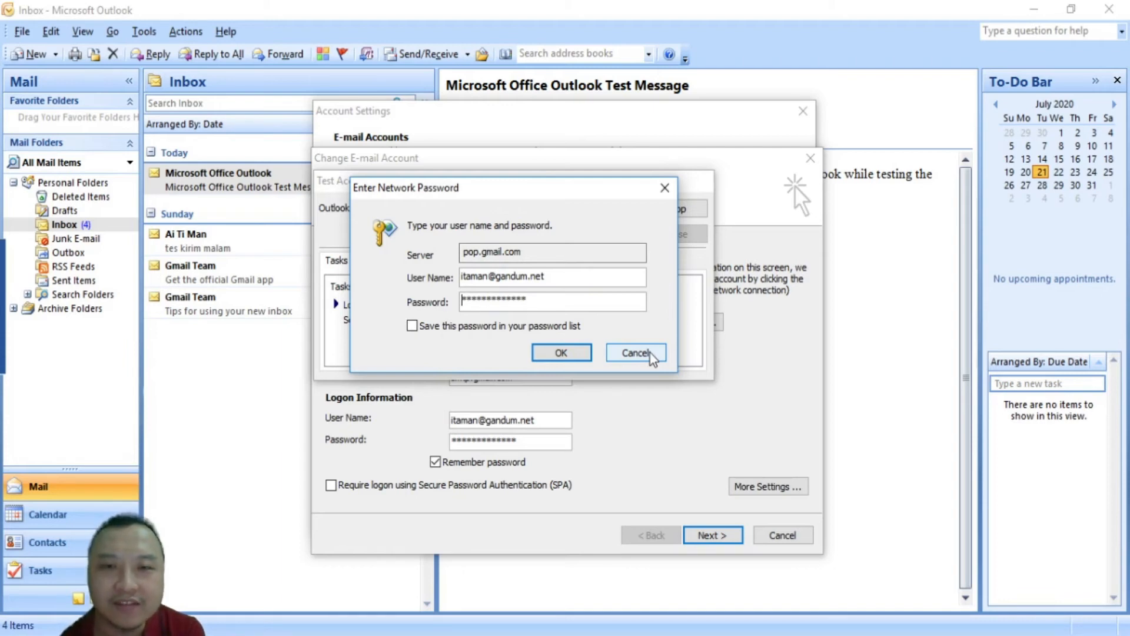
# Dismiss the password prompt and close the failed test results showing the rejected login
pyautogui.click(650, 357)
pyautogui.moveTo(401, 625)
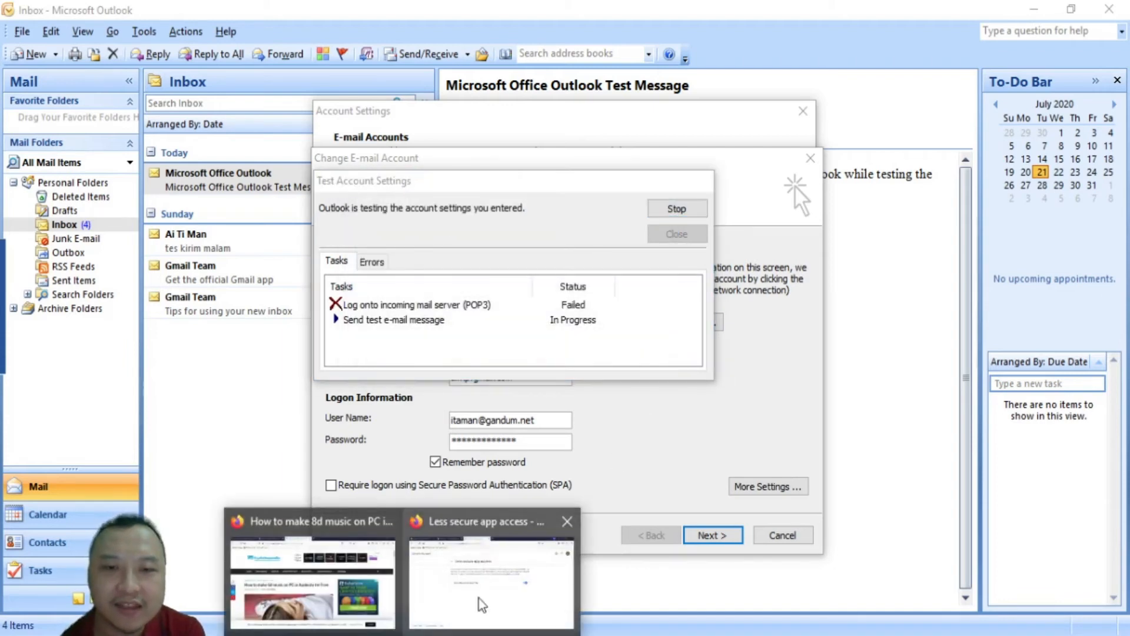
pyautogui.click(507, 571)
pyautogui.click(650, 353)
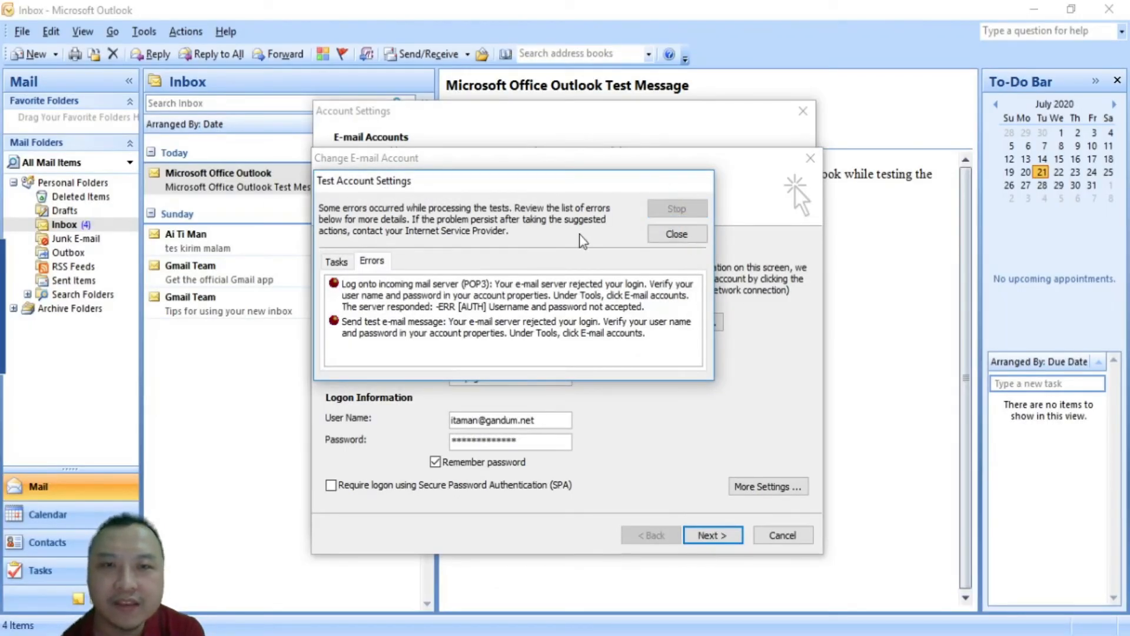
pyautogui.click(676, 234)
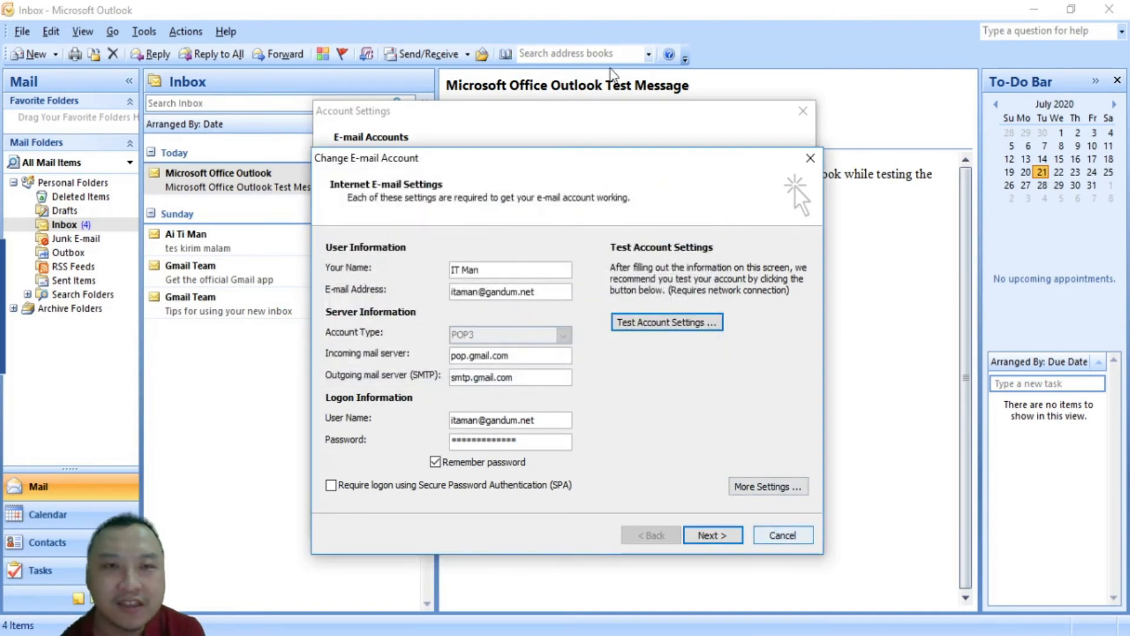
pyautogui.click(401, 635)
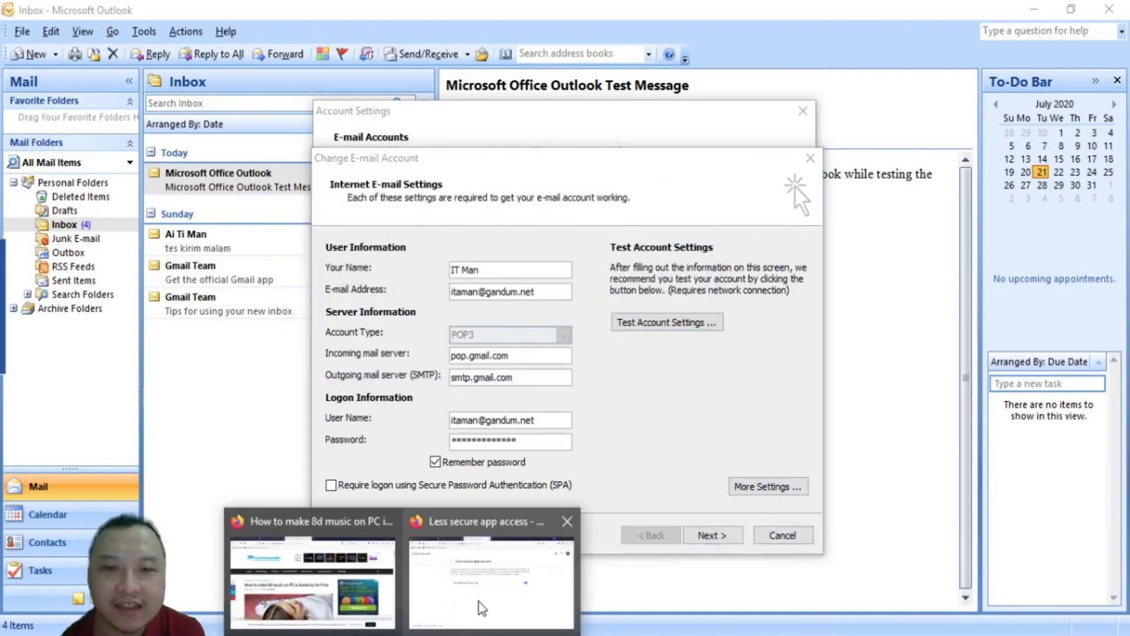
# Toggle Google's Allow less secure apps off and back on so it reads ON, then return to Security
pyautogui.click(492, 601)
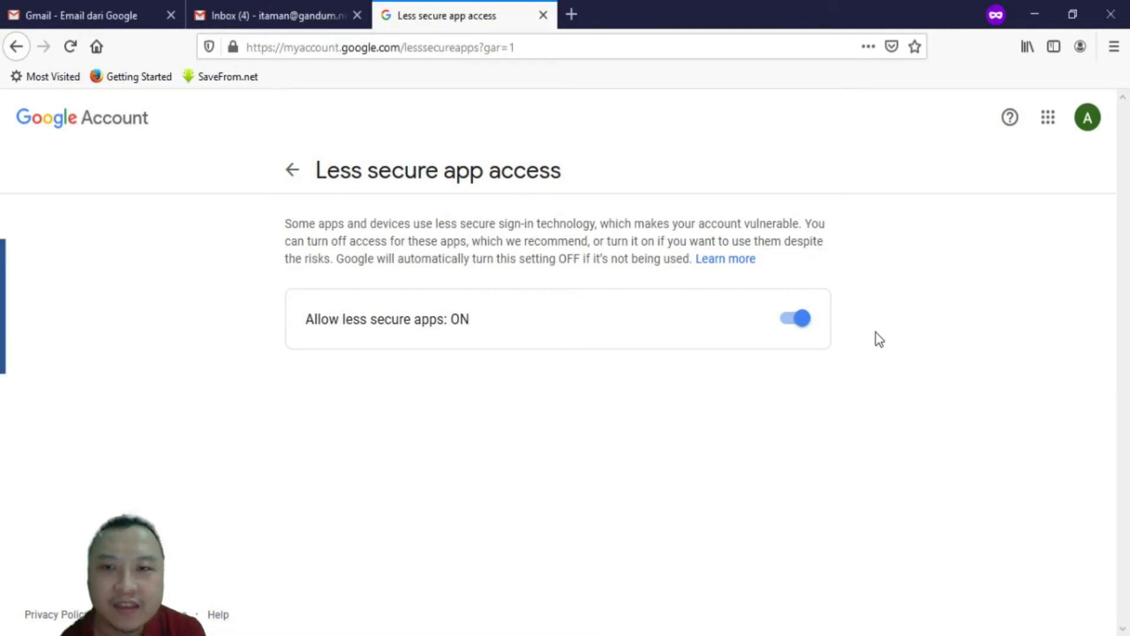
pyautogui.click(798, 319)
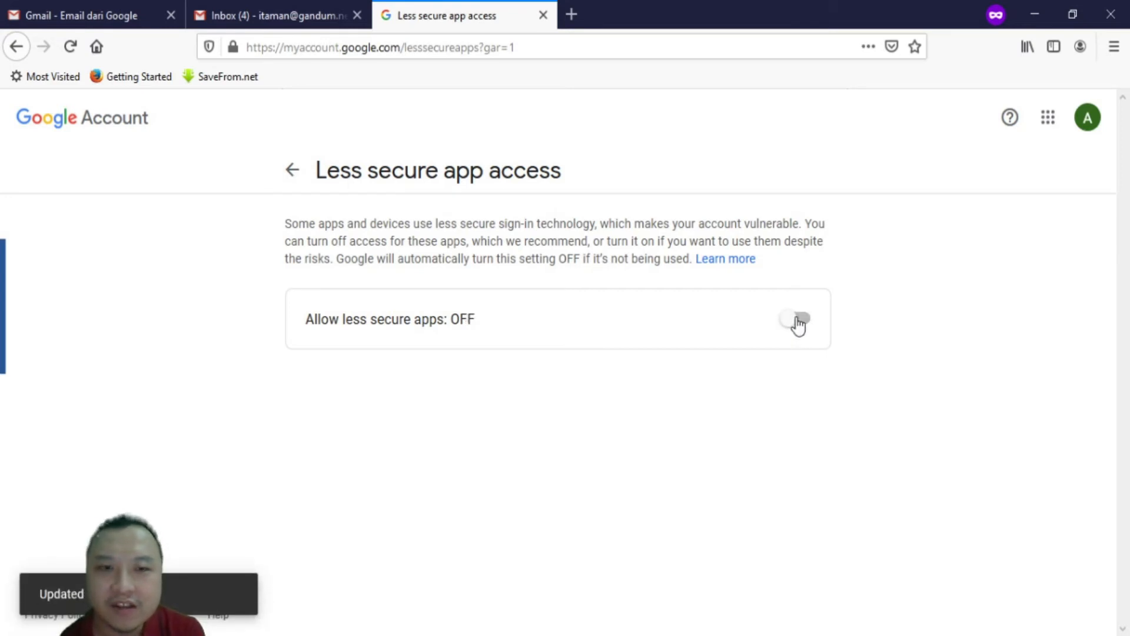
pyautogui.click(292, 169)
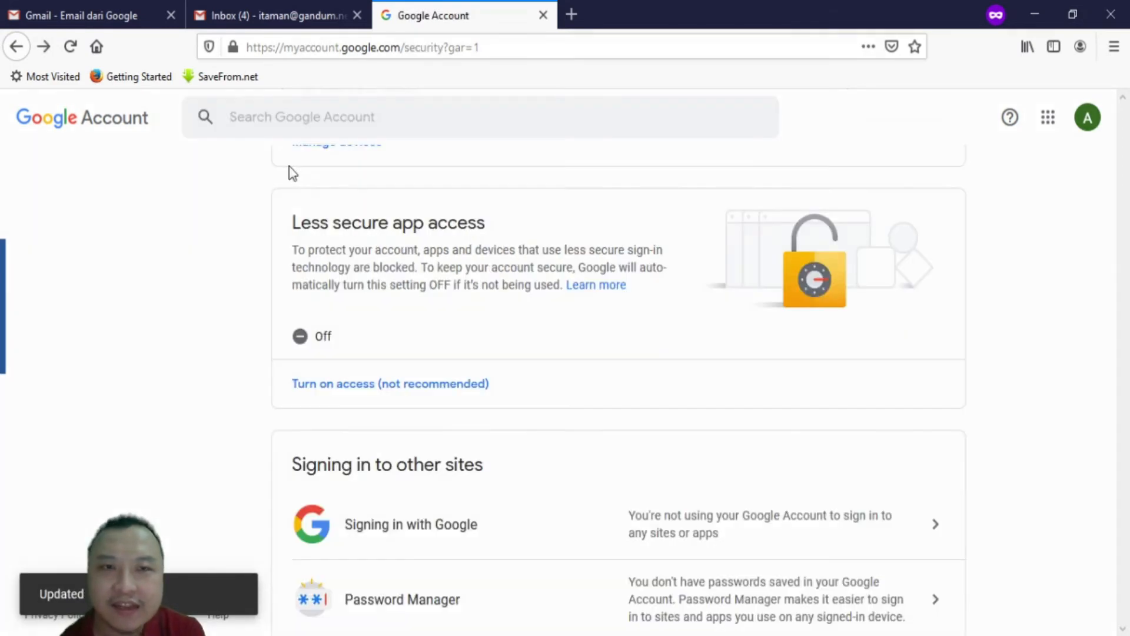
pyautogui.click(365, 389)
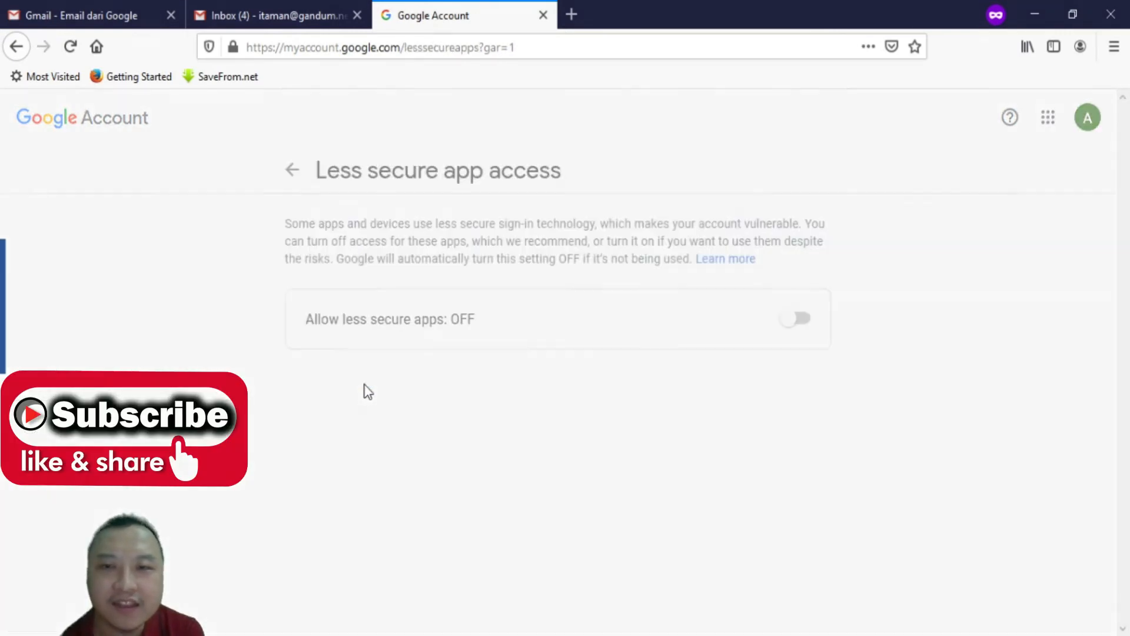
pyautogui.click(791, 328)
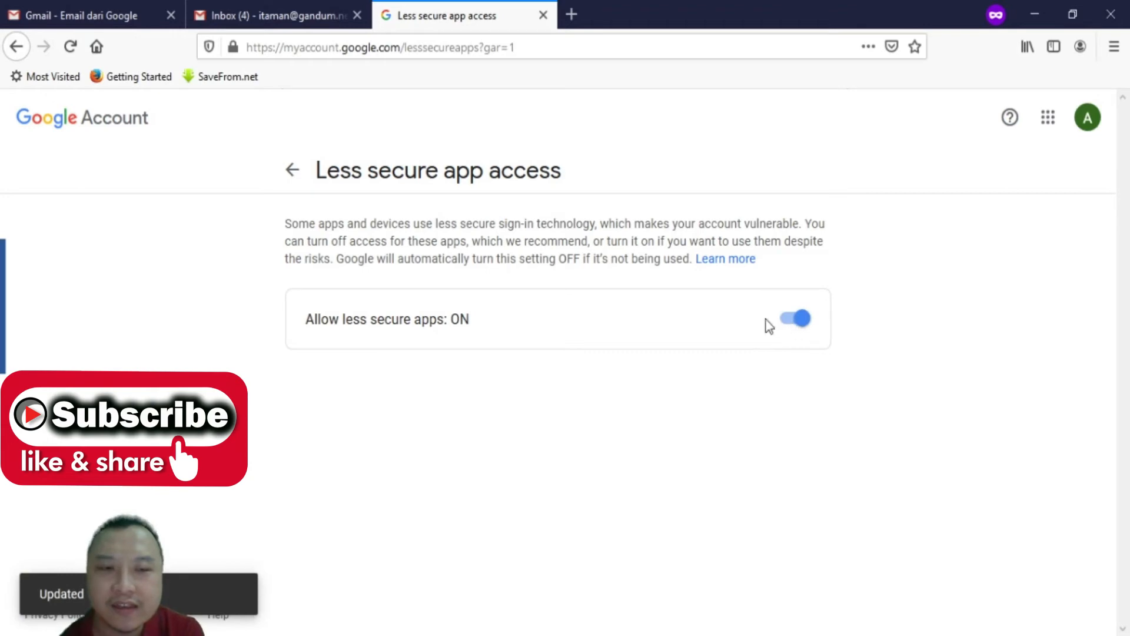
pyautogui.click(293, 174)
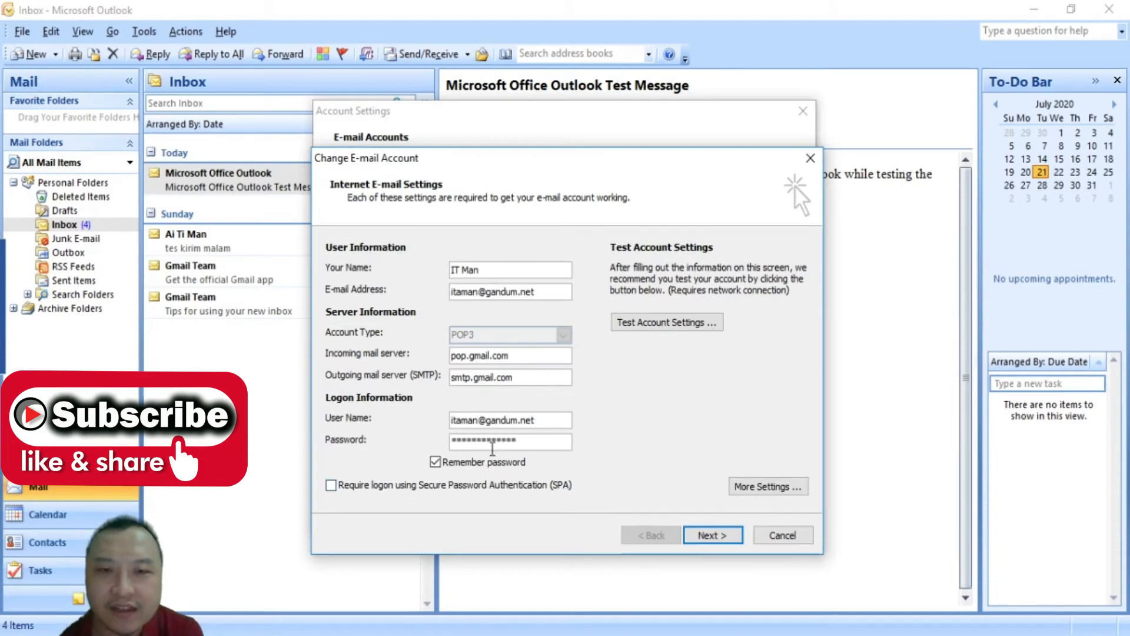
# Turn off Remember password and select the domain part of the e-mail address
pyautogui.click(436, 463)
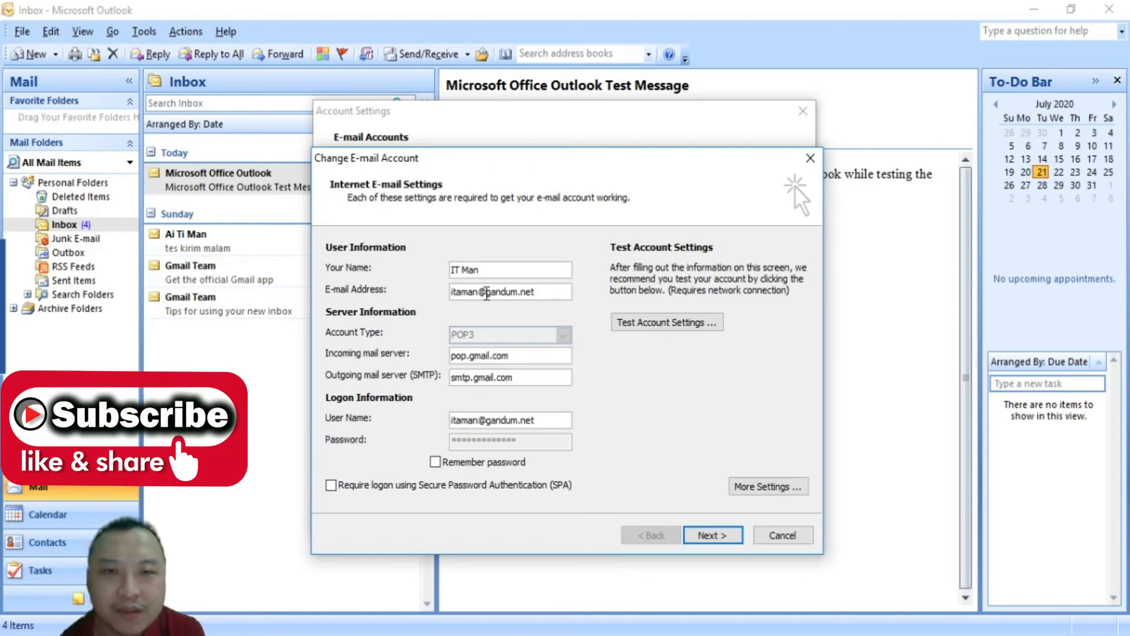
pyautogui.moveTo(486, 292); pyautogui.dragTo(547, 292)
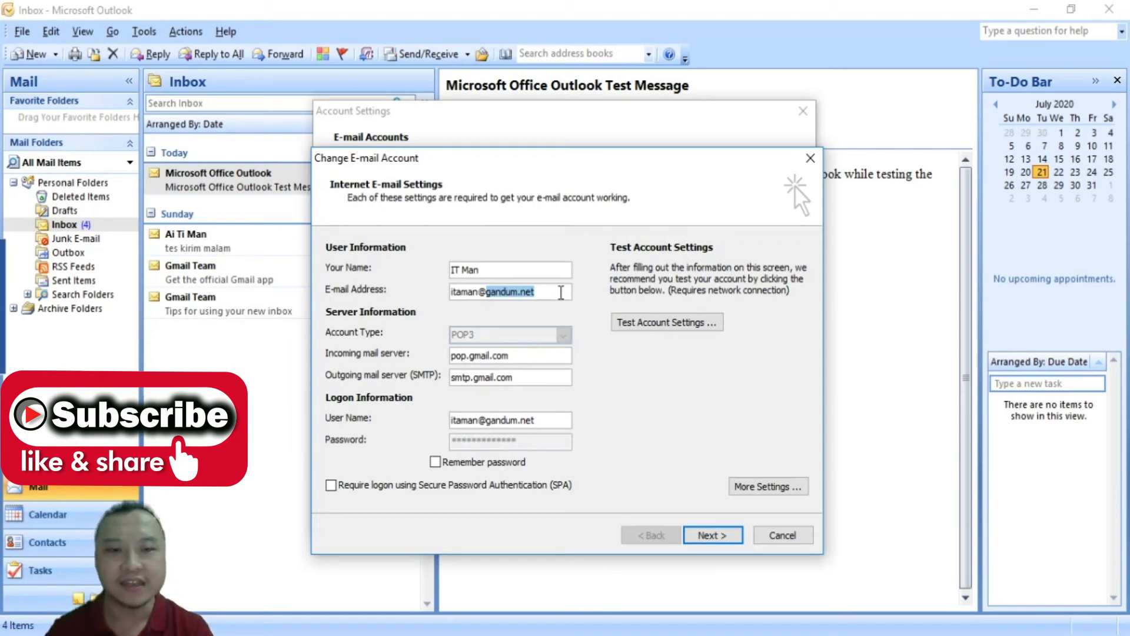
# Try the sample domains sekolah.sch.id and korporasi.or.id, erase them, and begin retyping the original domain
pyautogui.write('sekolah')
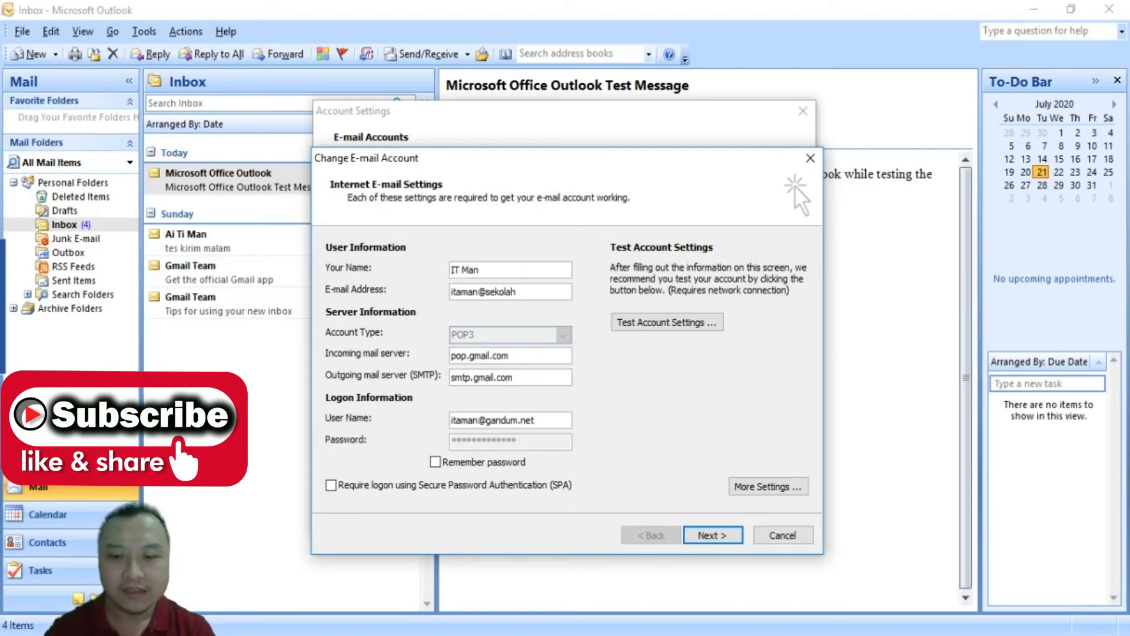
pyautogui.write('.sch.i')
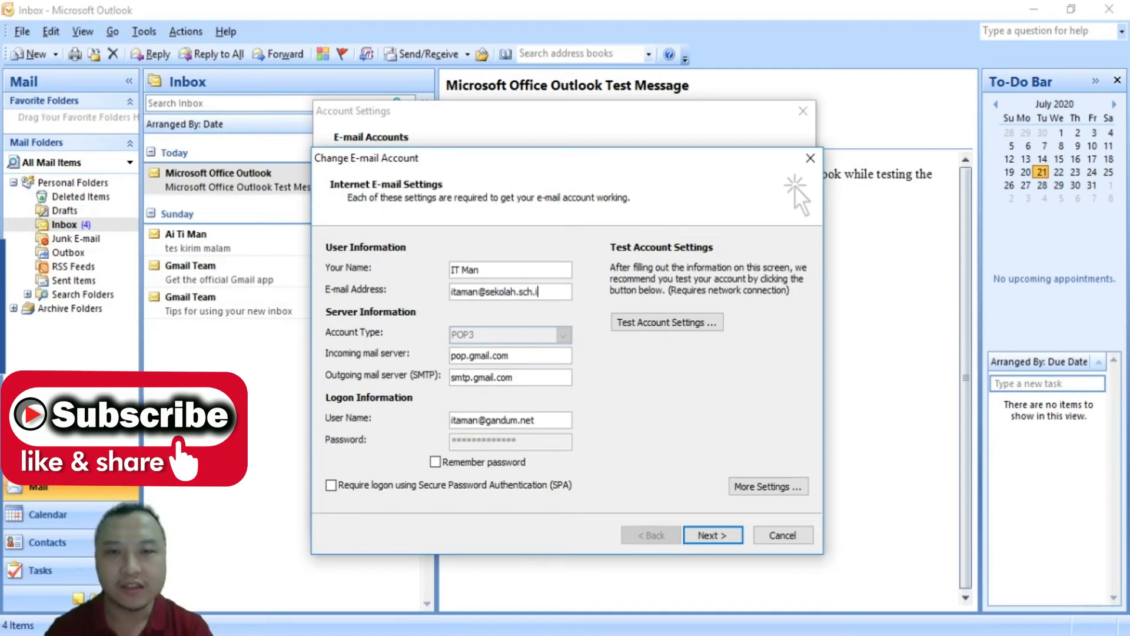
pyautogui.write('d')
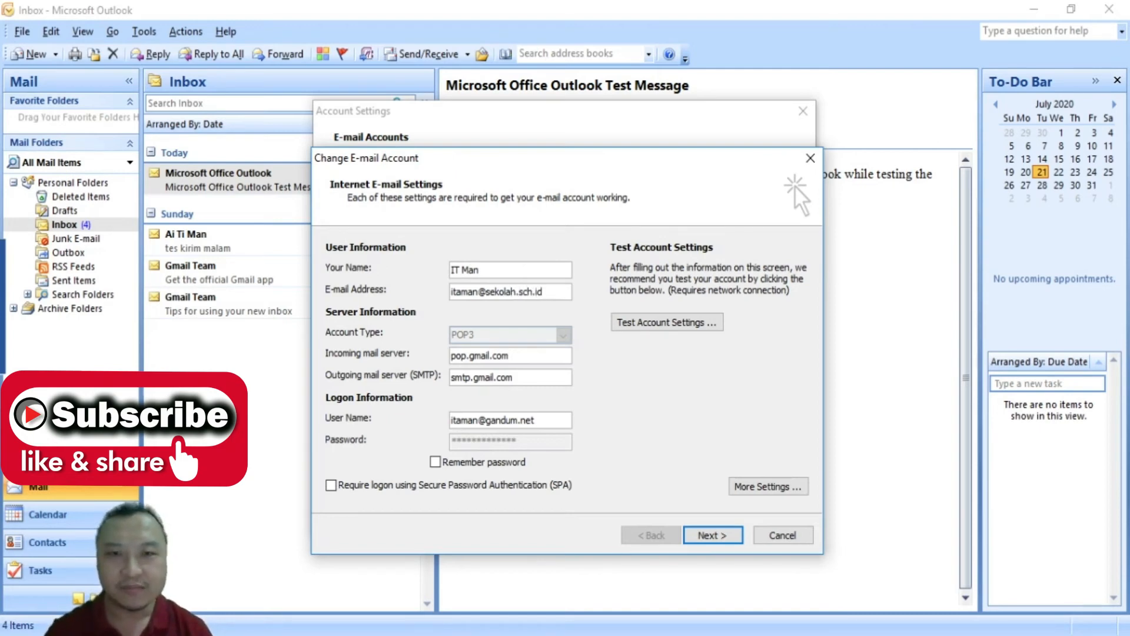
pyautogui.press('BackSpace')
pyautogui.press('BackSpace')
pyautogui.press('BackSpace')
pyautogui.press('BackSpace')
pyautogui.press('BackSpace')
pyautogui.press('BackSpace')
pyautogui.press('BackSpace')
pyautogui.press('BackSpace')
pyautogui.press('BackSpace')
pyautogui.press('BackSpace')
pyautogui.press('BackSpace')
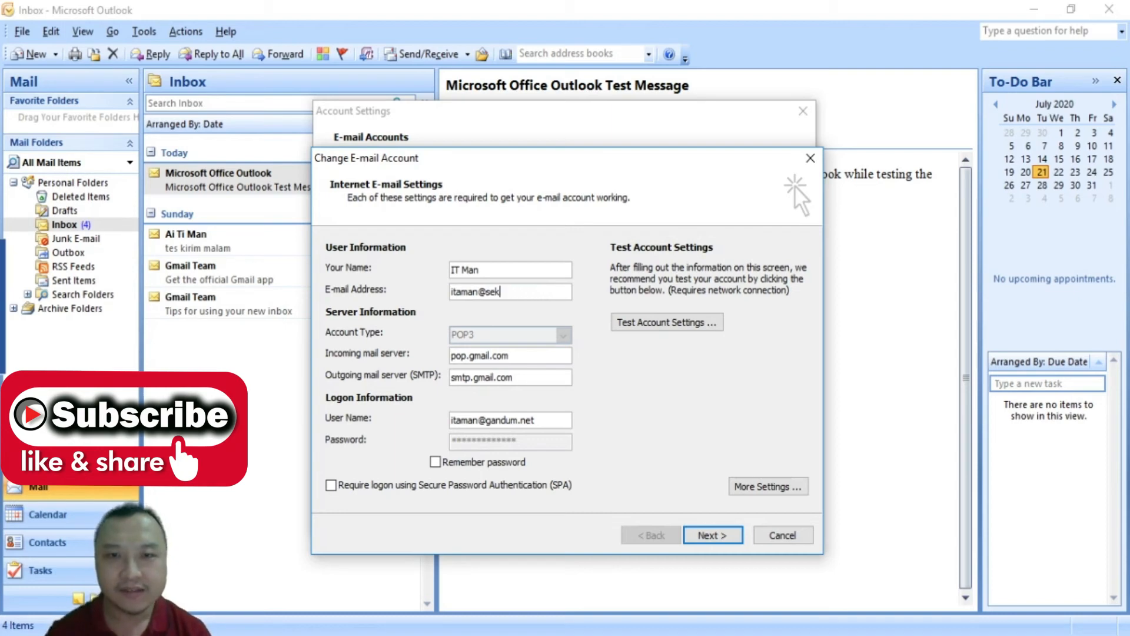
pyautogui.press('BackSpace')
pyautogui.press('BackSpace')
pyautogui.press('BackSpace')
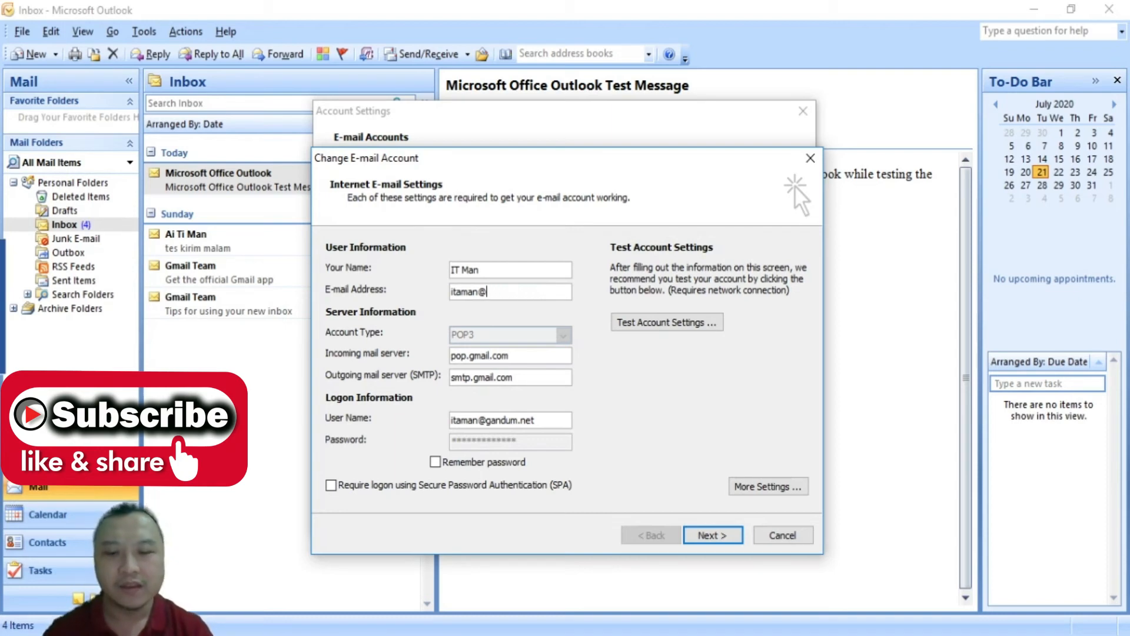
pyautogui.write('korp')
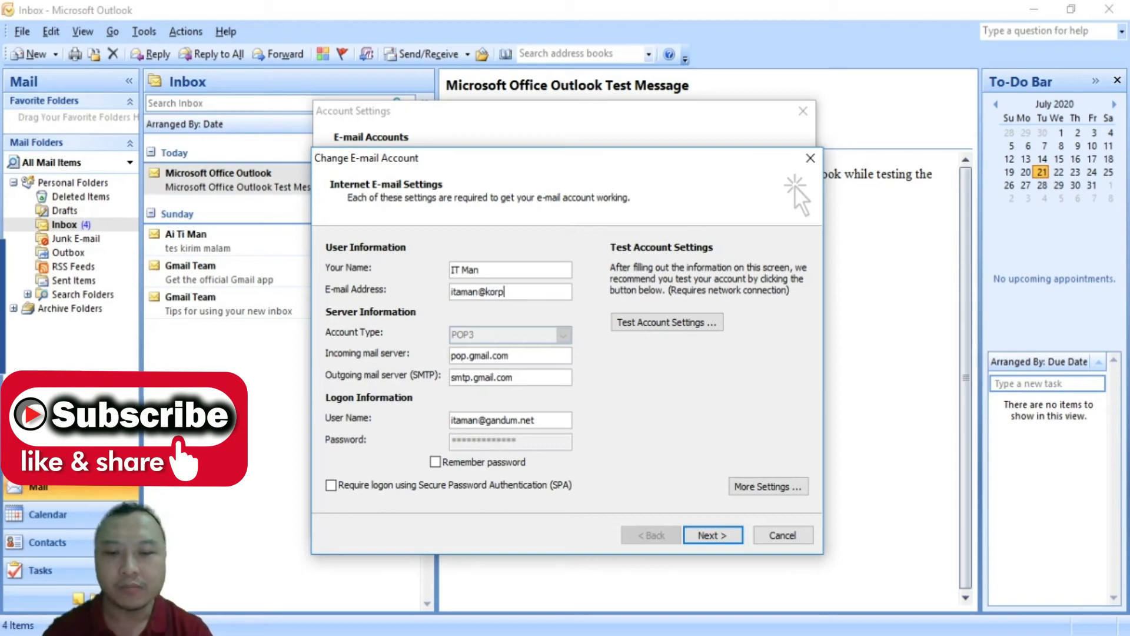
pyautogui.write('oras')
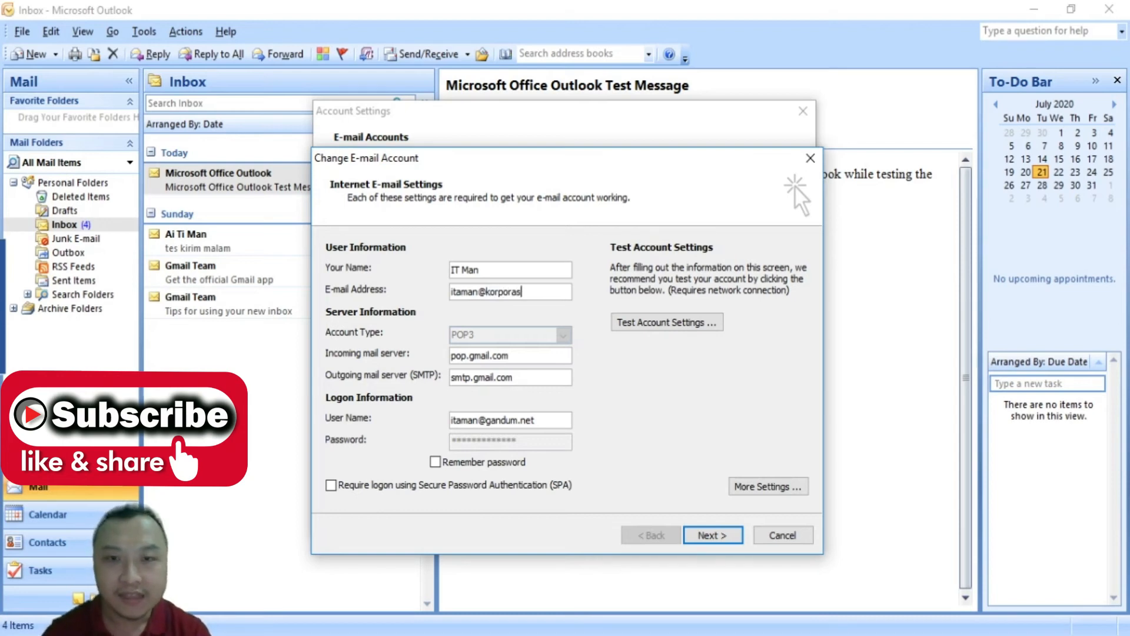
pyautogui.write('i.or.id')
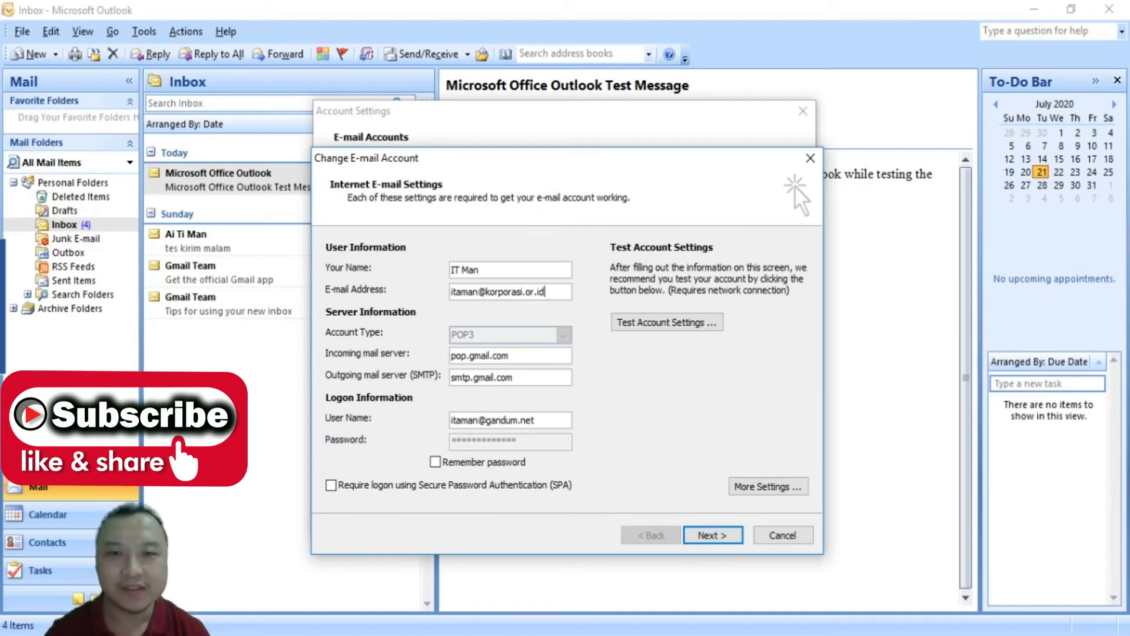
pyautogui.press('BackSpace')
pyautogui.press('BackSpace')
pyautogui.press('BackSpace')
pyautogui.press('BackSpace')
pyautogui.press('BackSpace')
pyautogui.press('BackSpace')
pyautogui.press('BackSpace')
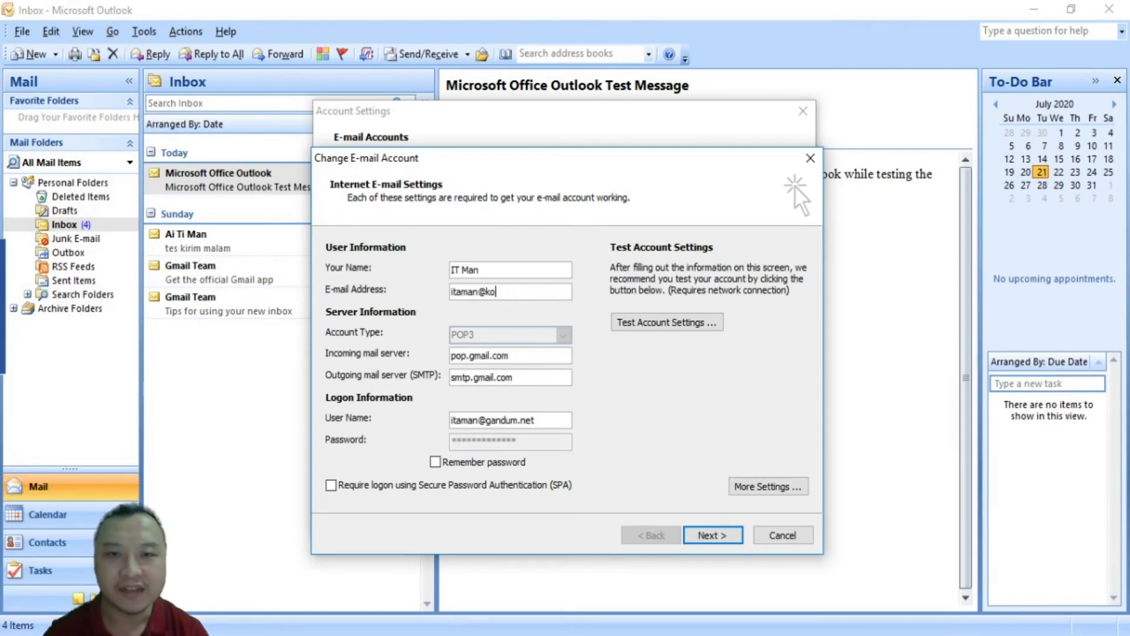
pyautogui.press('BackSpace')
pyautogui.press('BackSpace')
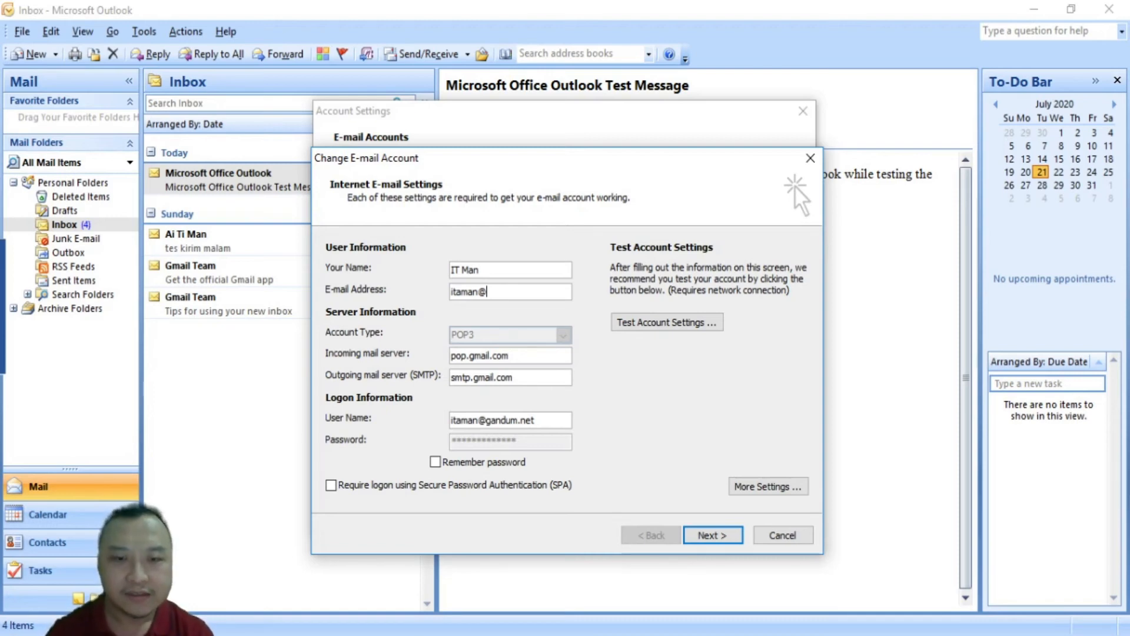
pyautogui.write('gandum')
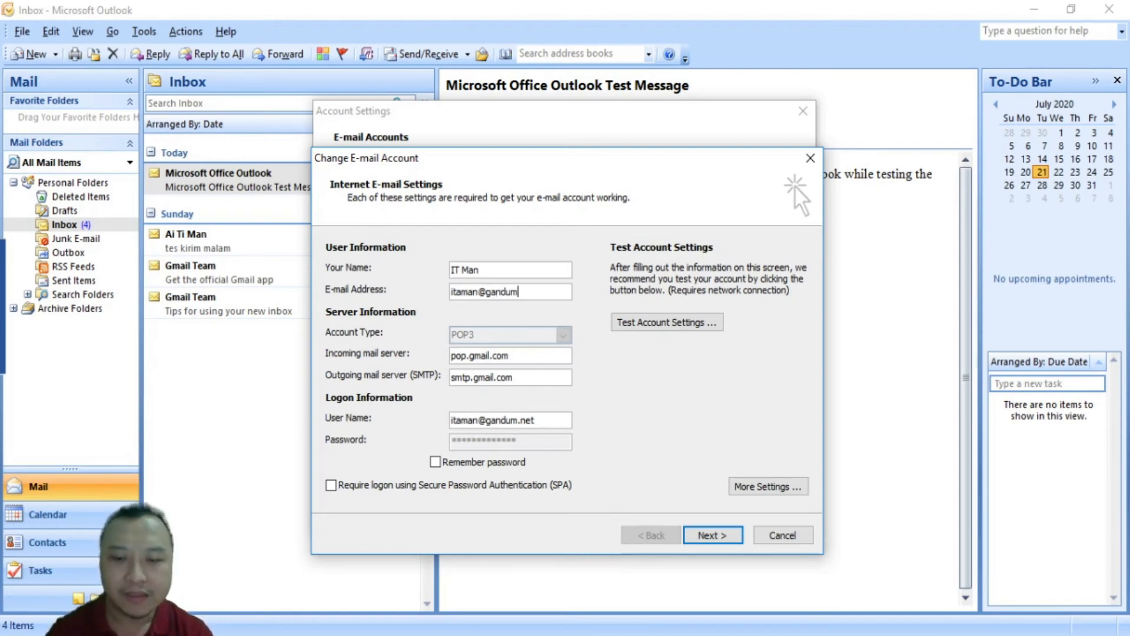
pyautogui.write('.net')
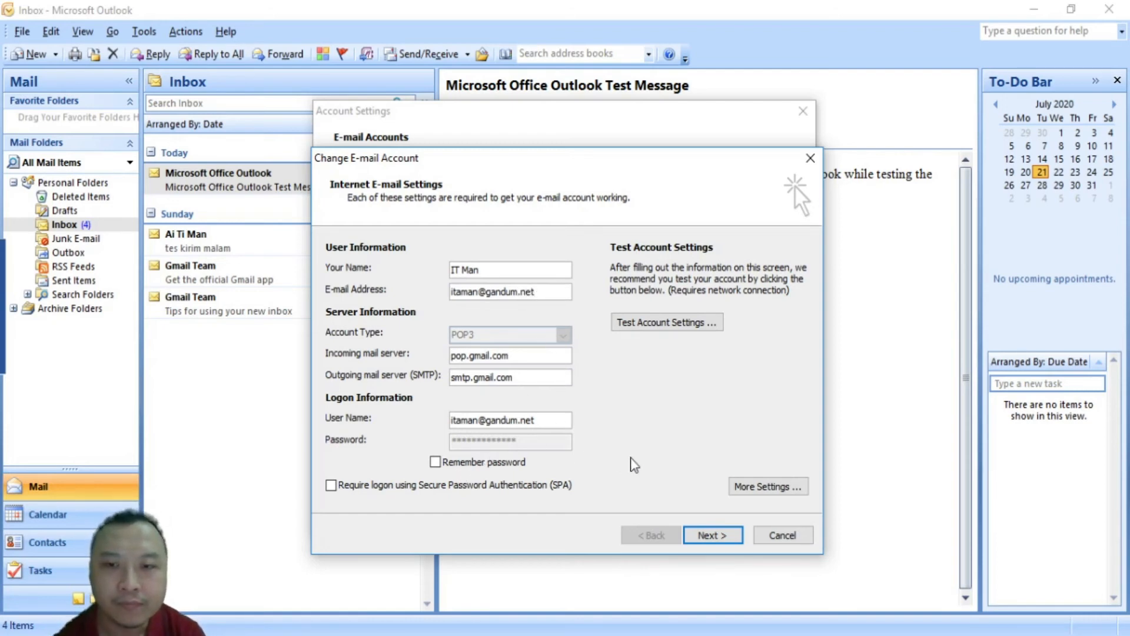
# Run Test Account Settings on the account with the restored e-mail address
pyautogui.click(658, 325)
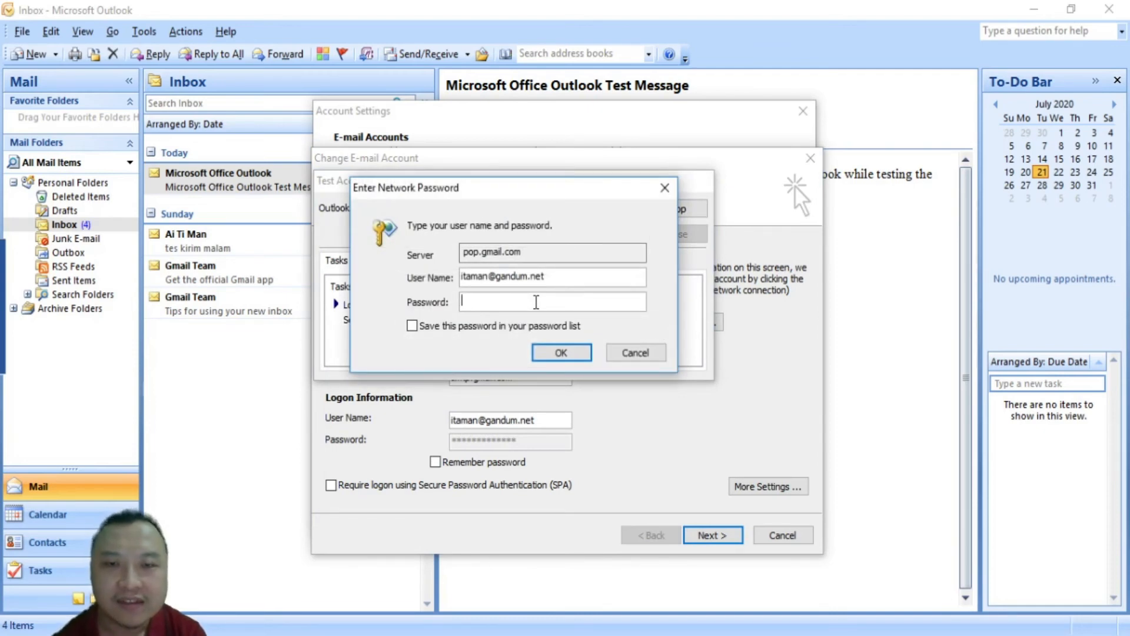
# Enter the pop.gmail.com password with Save this password checked, pass the test, and select the Password field
pyautogui.write('**')
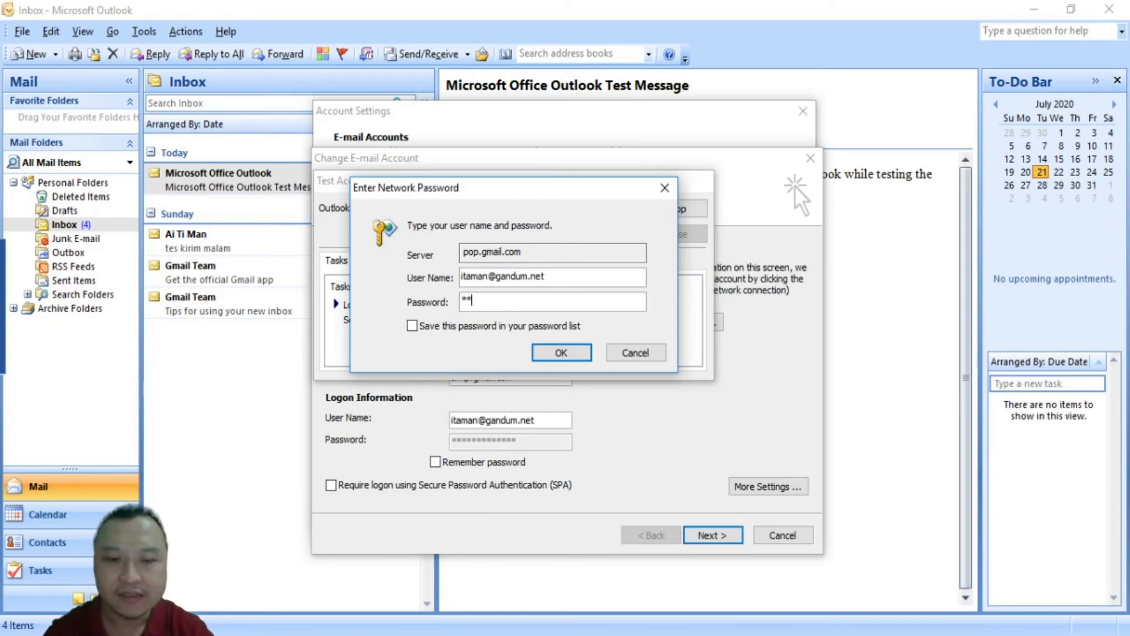
pyautogui.write('*******')
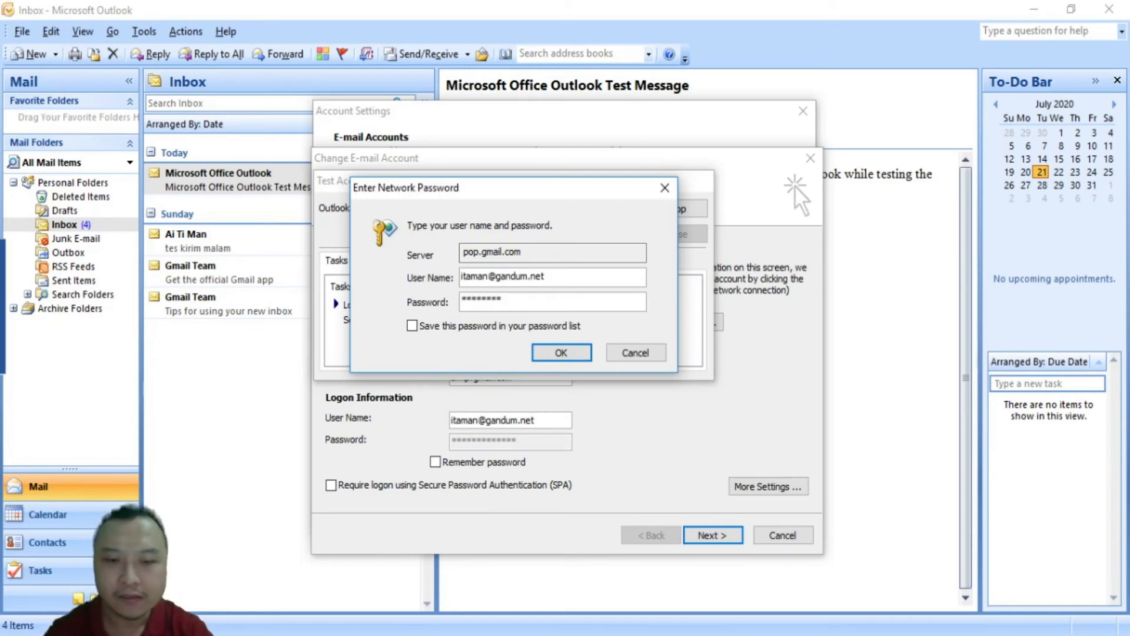
pyautogui.write('*')
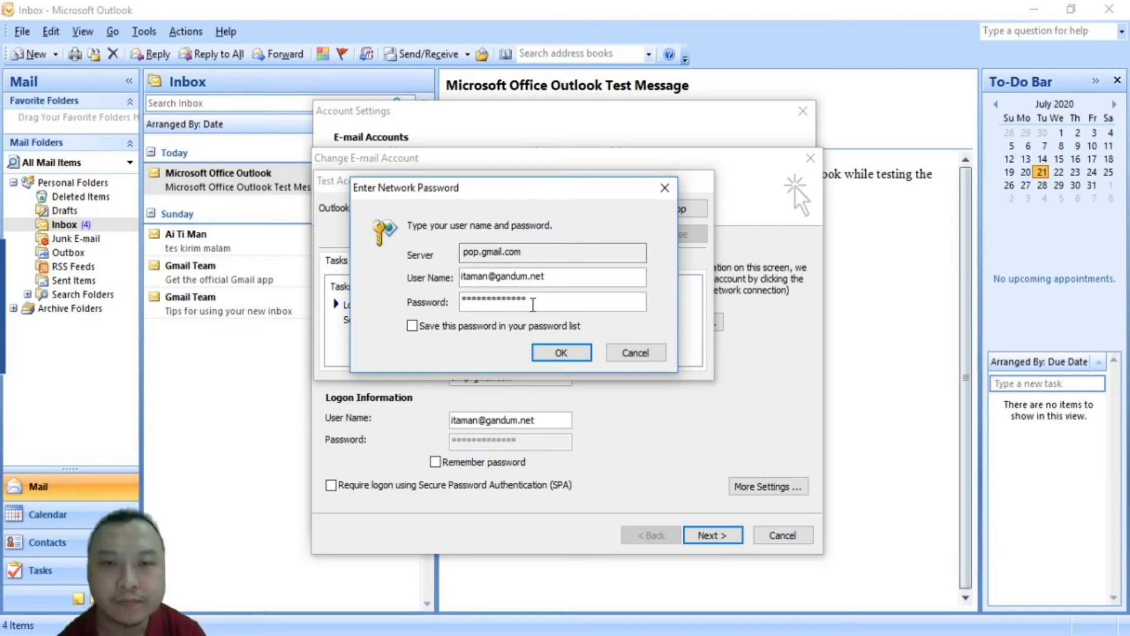
pyautogui.click(412, 326)
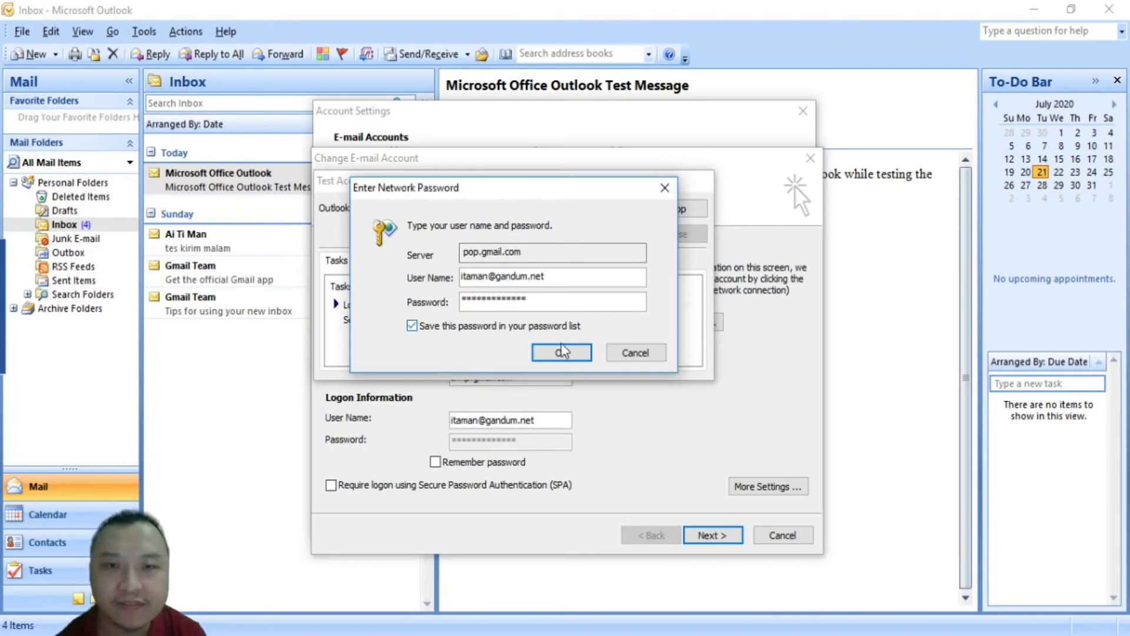
pyautogui.click(574, 353)
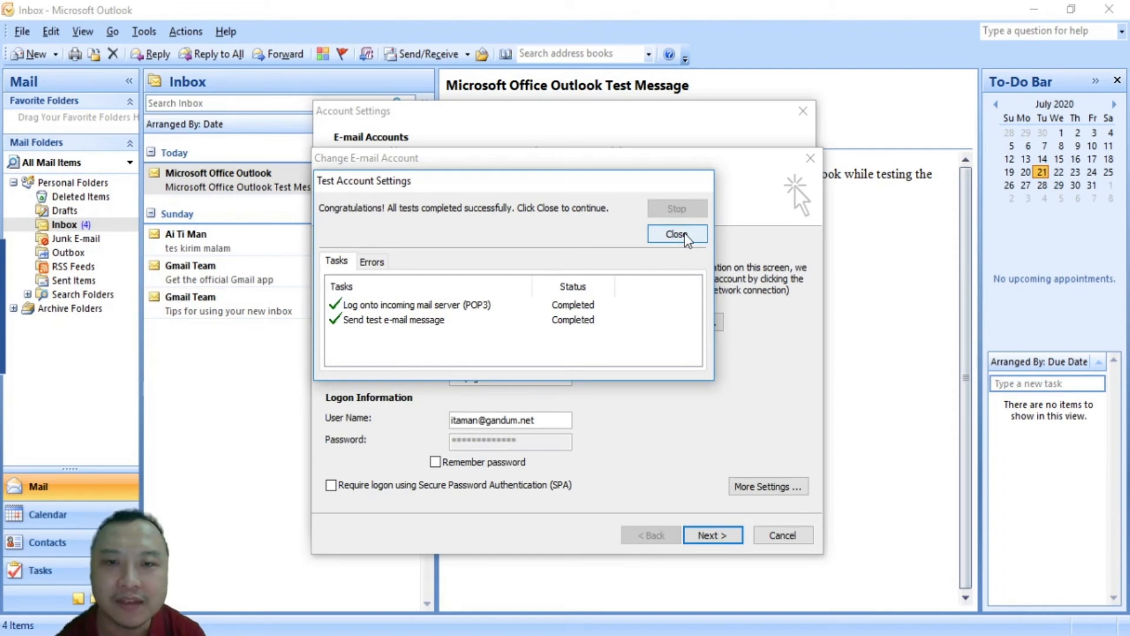
pyautogui.click(686, 234)
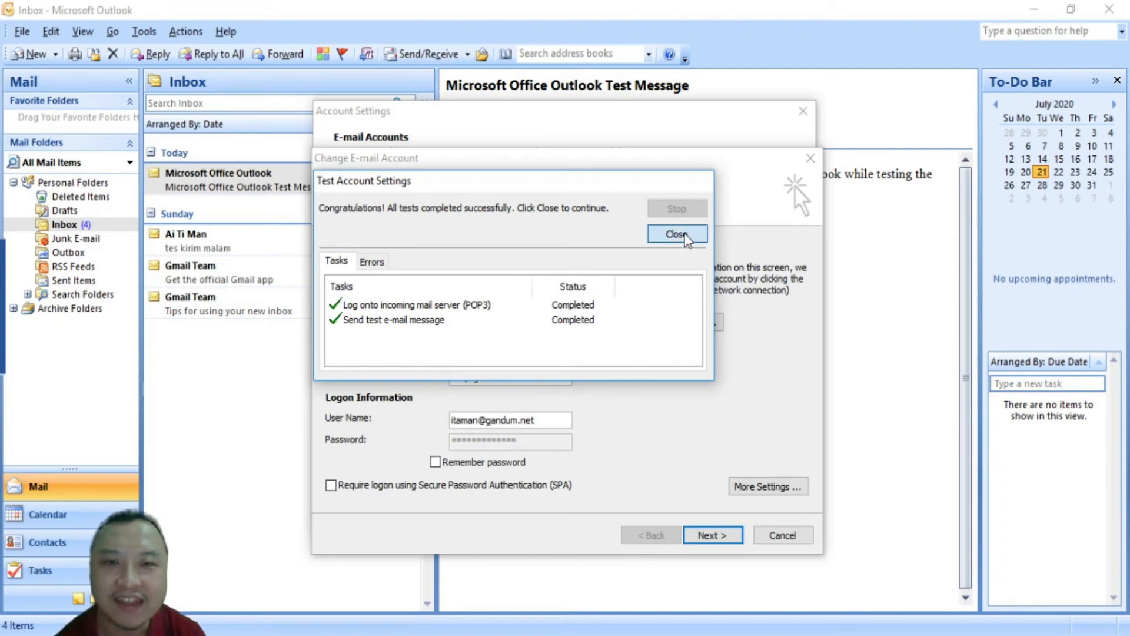
pyautogui.doubleClick(541, 443)
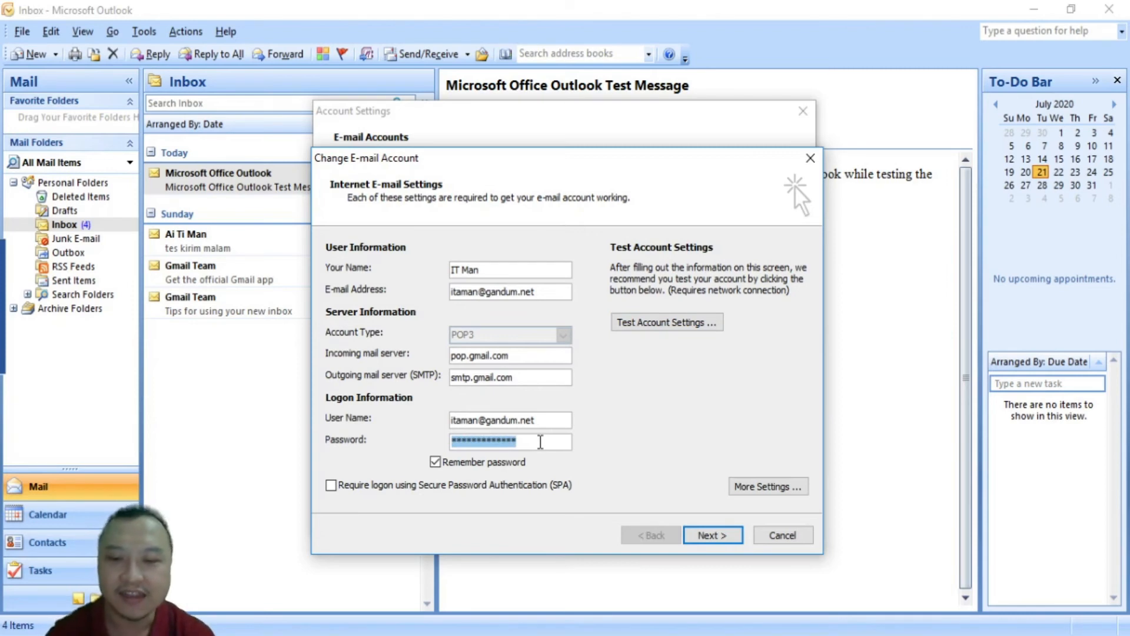
# Retype the account password, rerun Test Account Settings, and close the successful results
pyautogui.write('***')
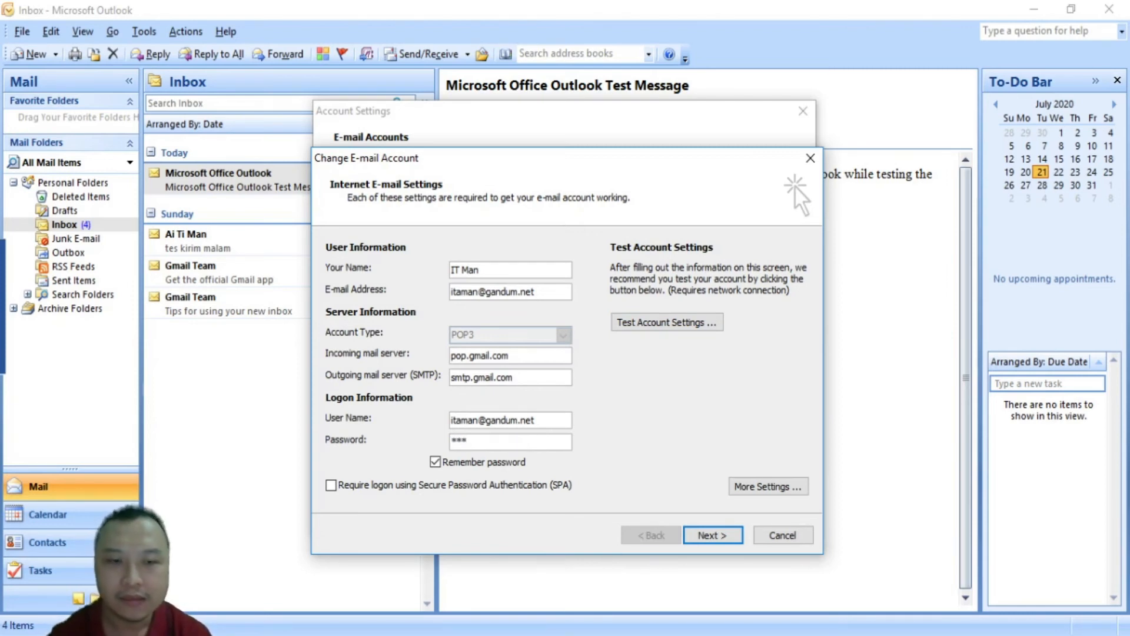
pyautogui.press('BackSpace')
pyautogui.press('BackSpace')
pyautogui.press('BackSpace')
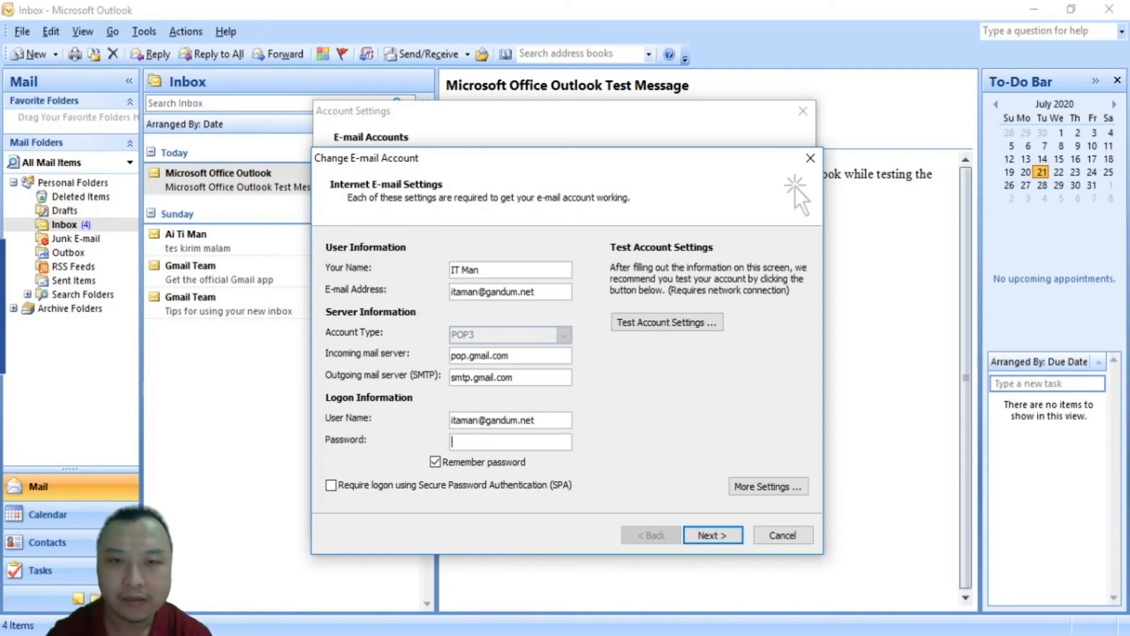
pyautogui.write('***')
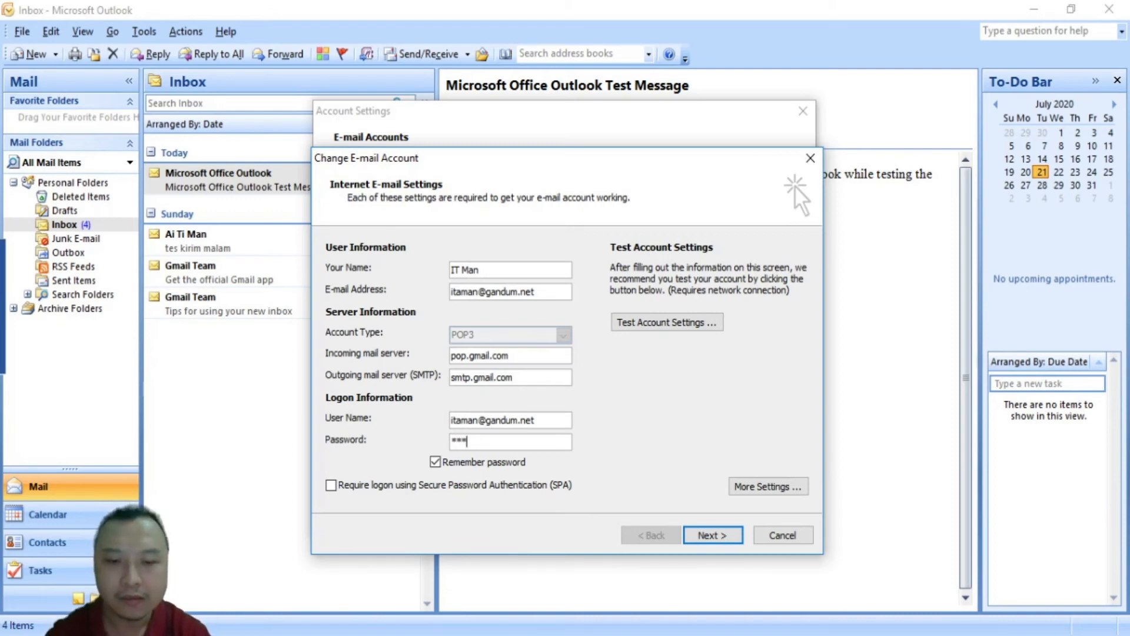
pyautogui.write('********')
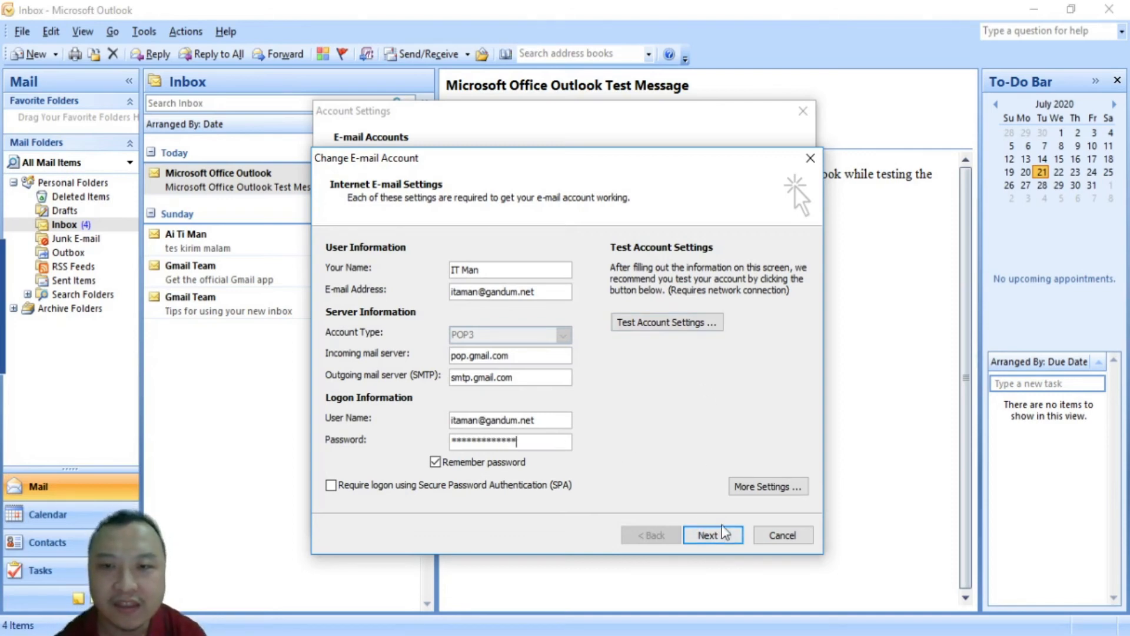
pyautogui.click(676, 325)
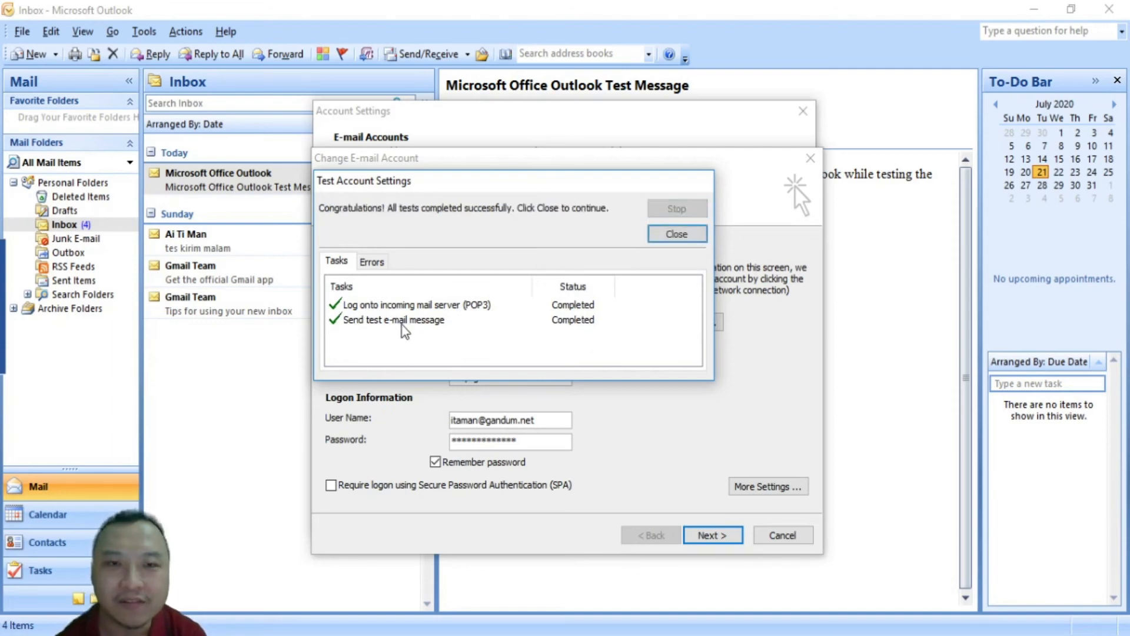
pyautogui.click(689, 233)
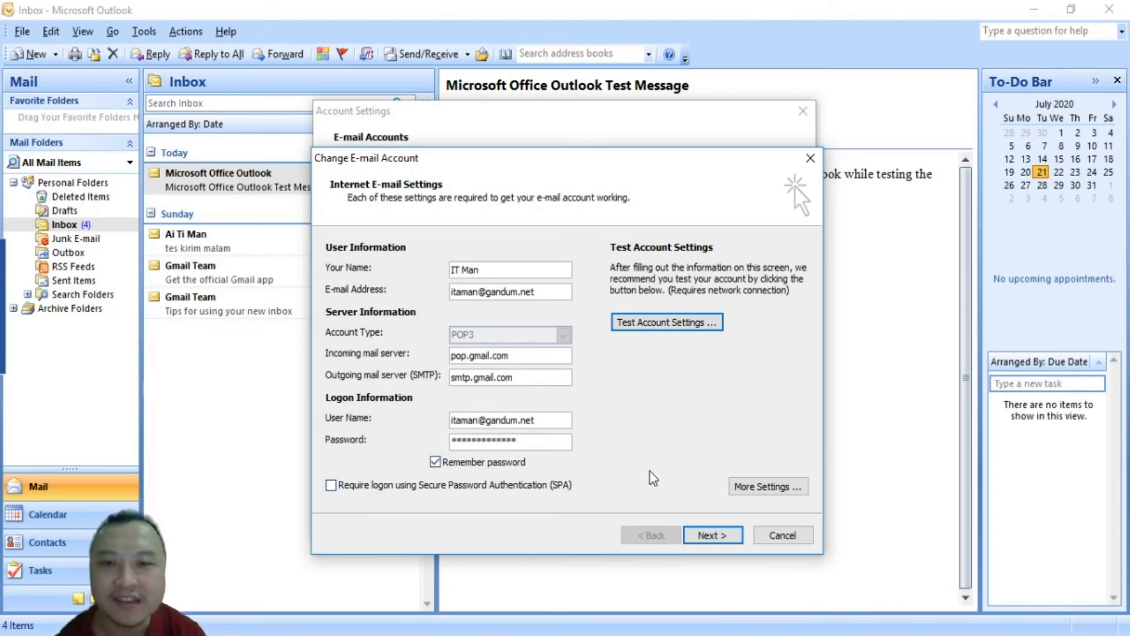
# Finish the Change E-mail Account wizard and close Account Settings
pyautogui.click(710, 537)
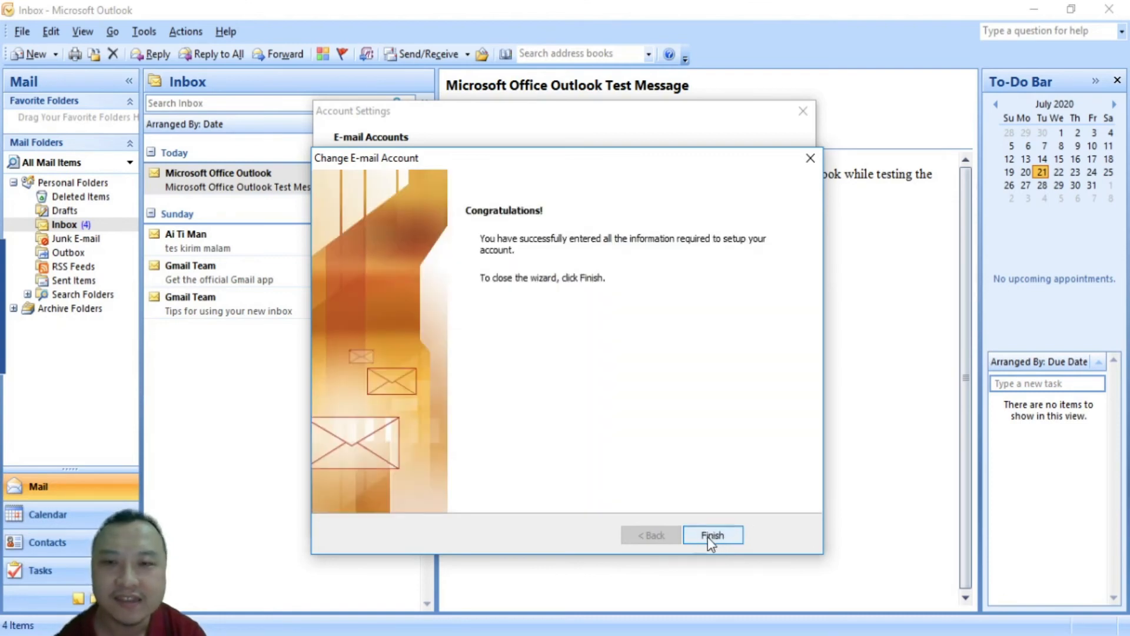
pyautogui.click(709, 537)
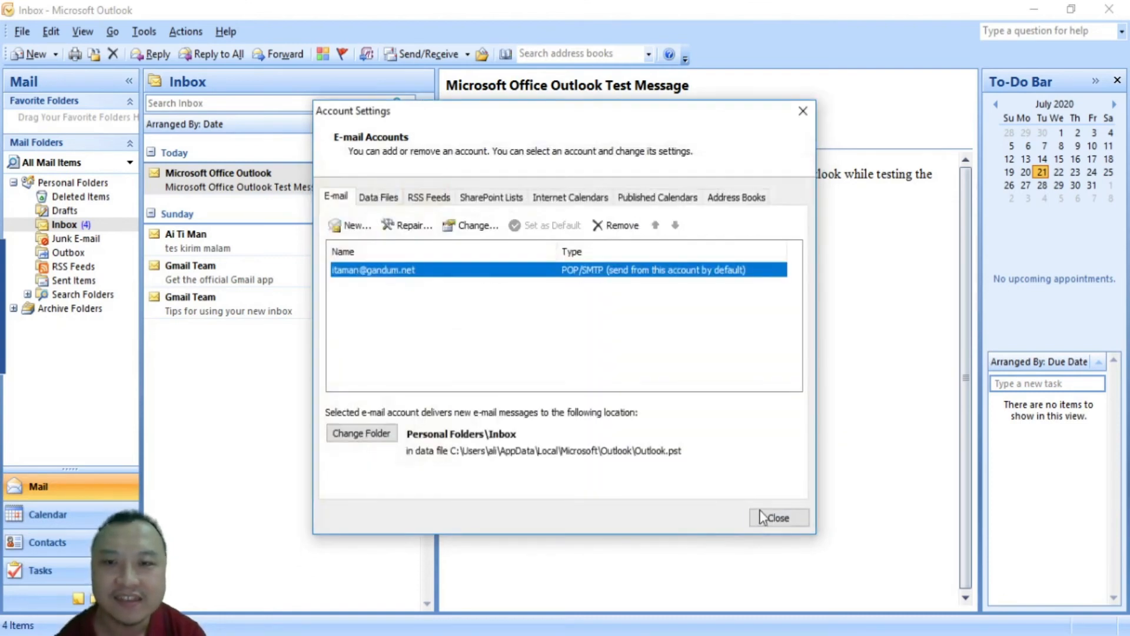
pyautogui.click(779, 518)
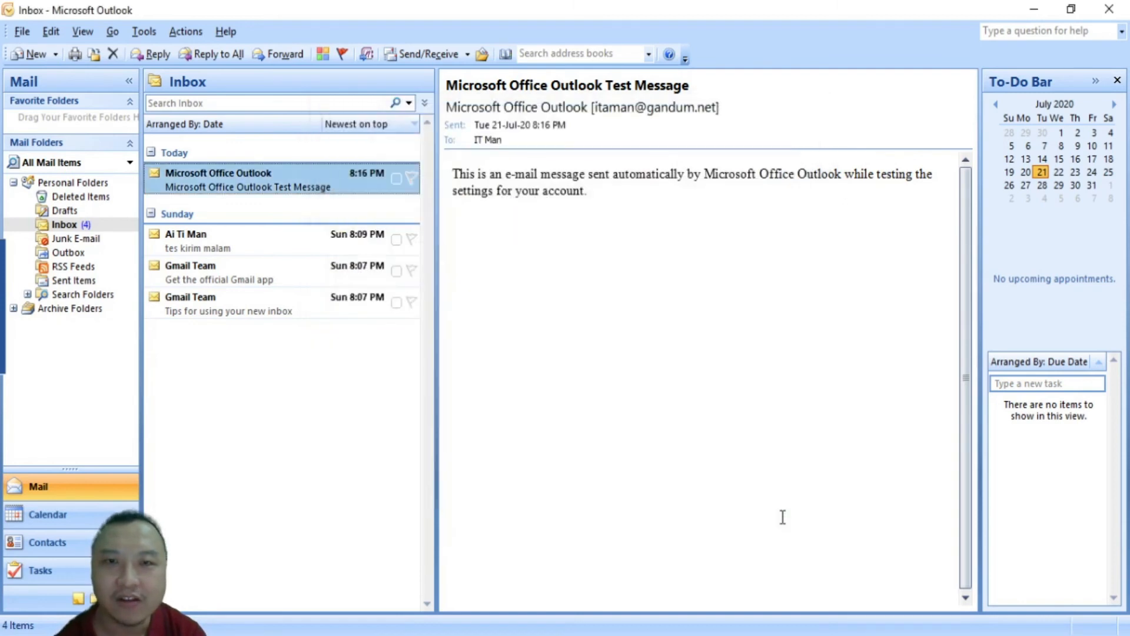
# Run Send/Receive to fetch the new test messages, glancing at the Google Account security page
pyautogui.click(418, 53)
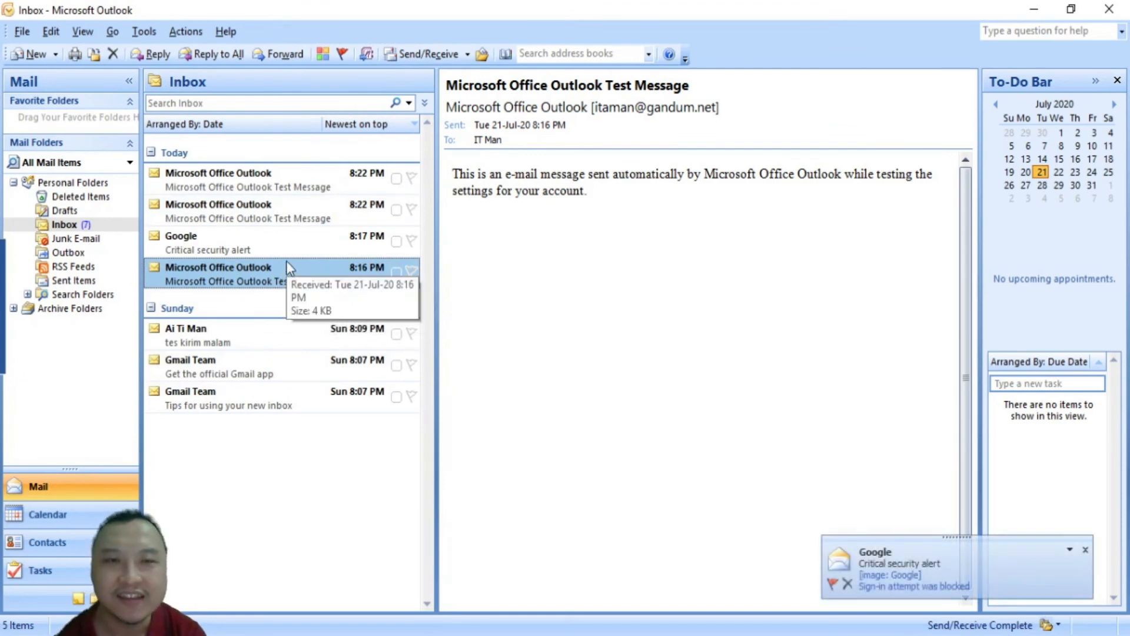
pyautogui.moveTo(402, 635)
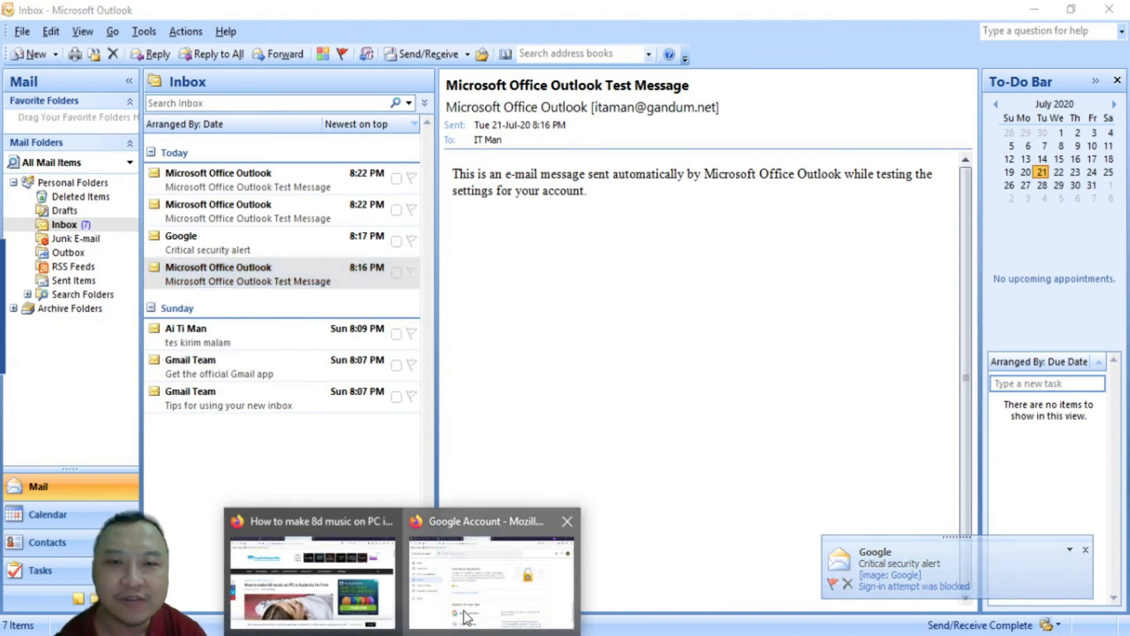
pyautogui.click(491, 568)
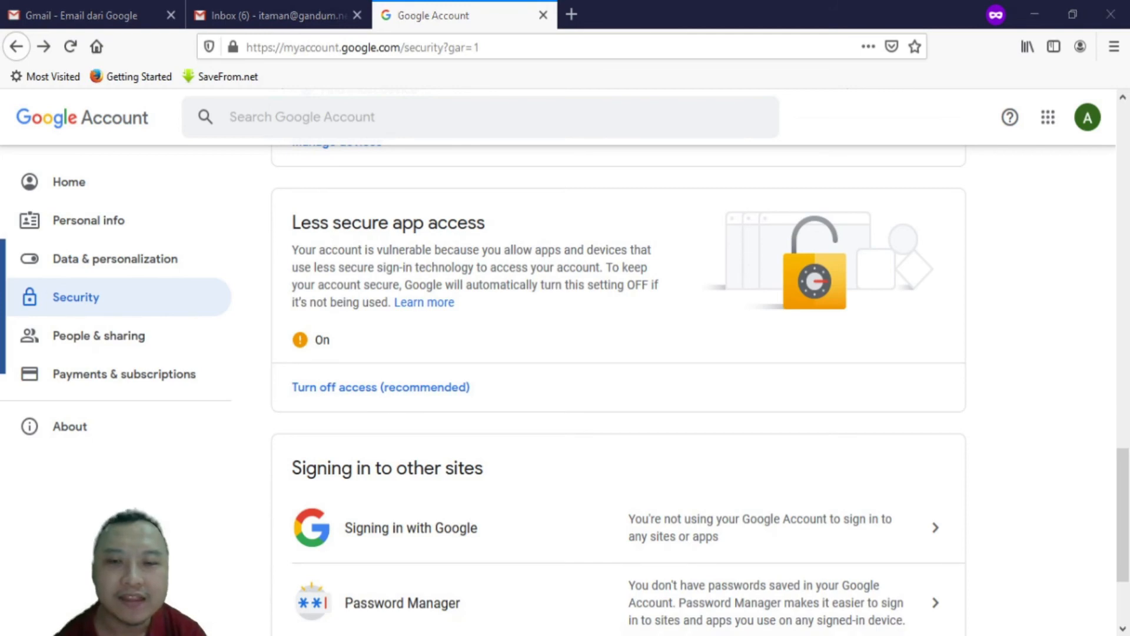
pyautogui.click(547, 635)
pyautogui.click(152, 31)
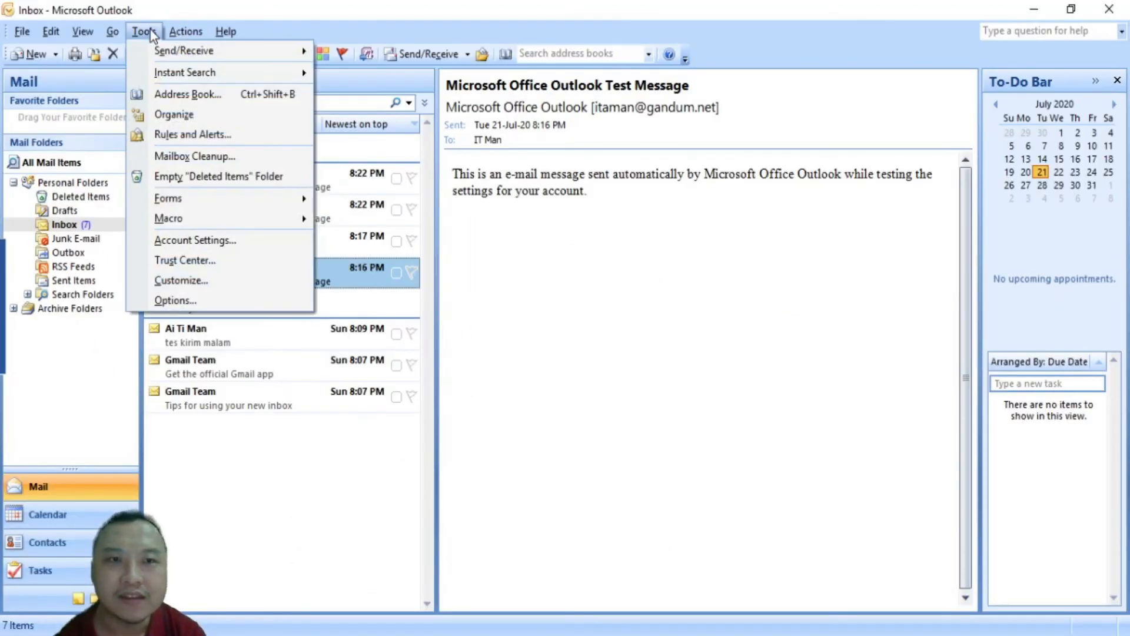
pyautogui.click(200, 238)
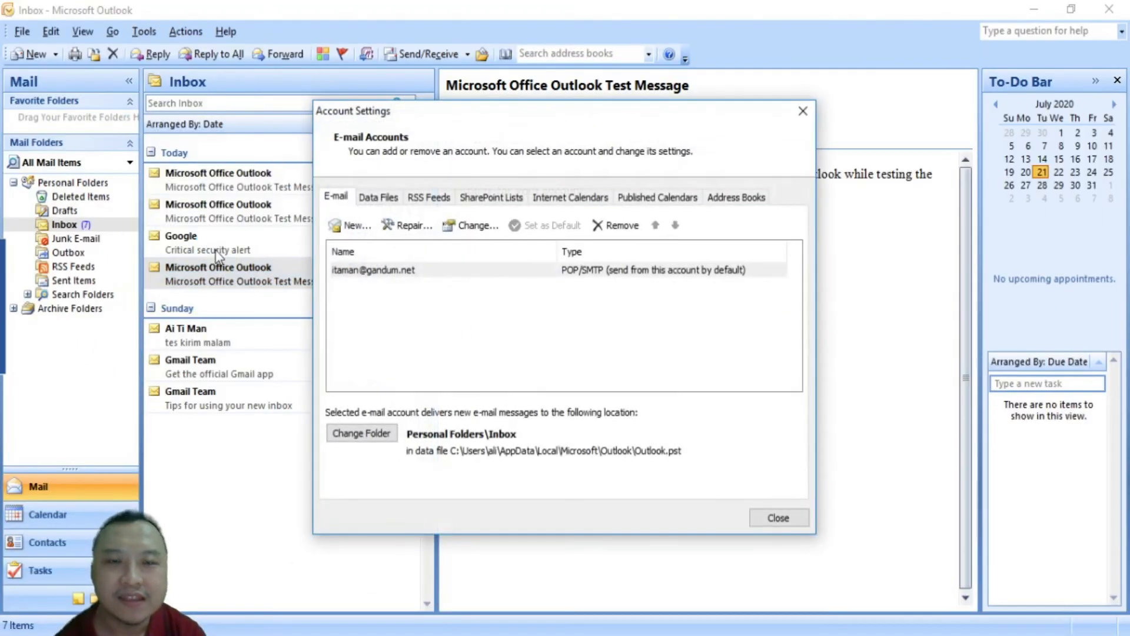
pyautogui.doubleClick(384, 270)
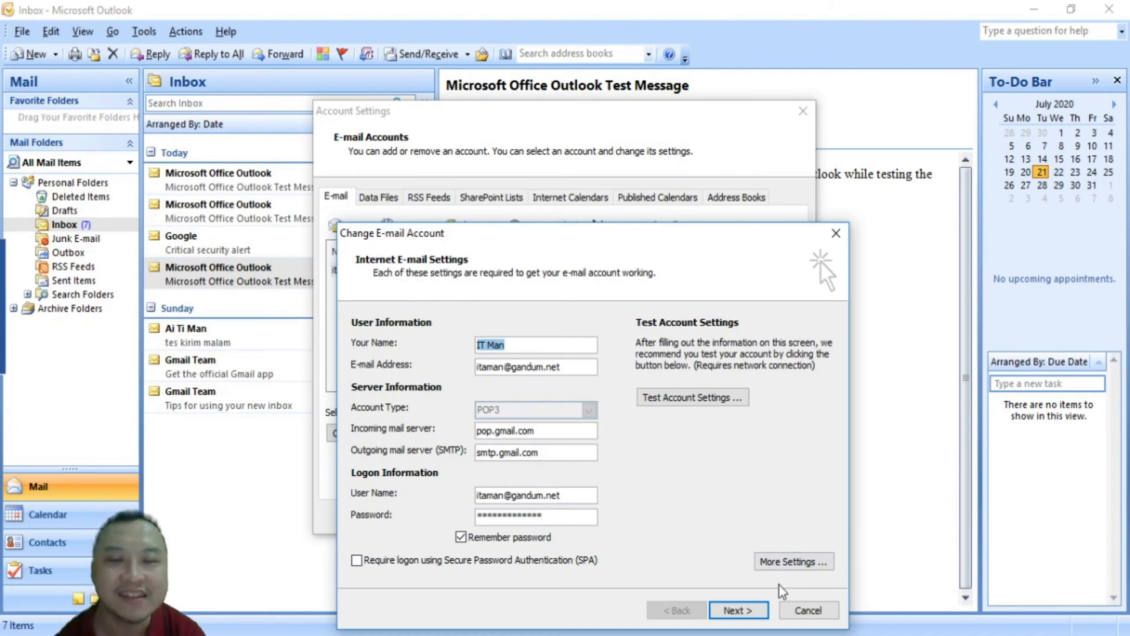
pyautogui.click(820, 613)
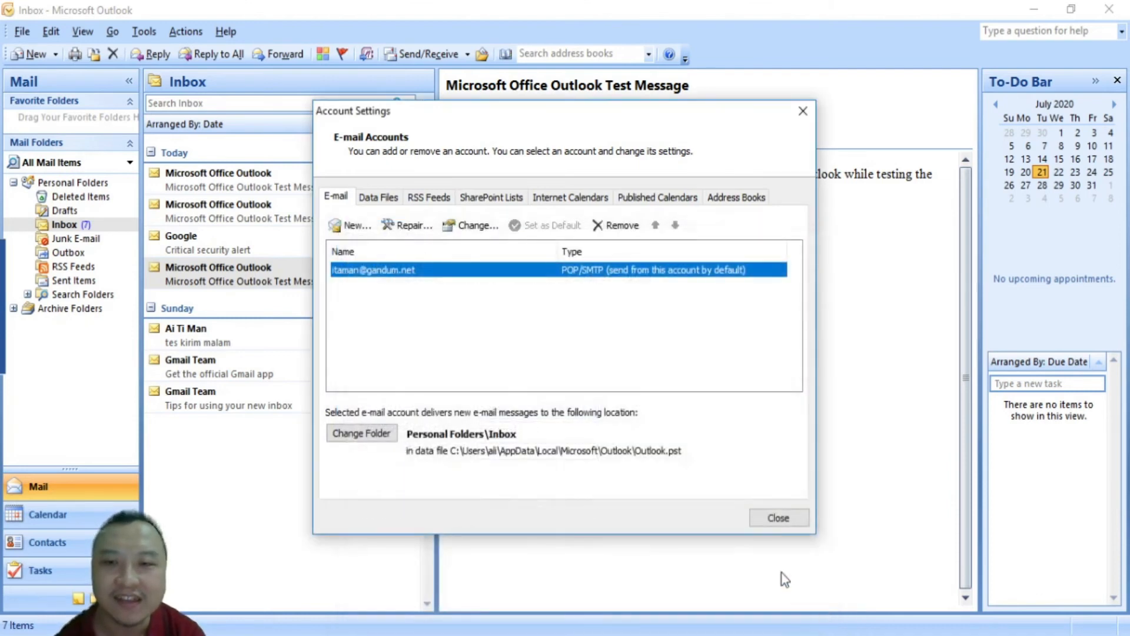
pyautogui.click(776, 517)
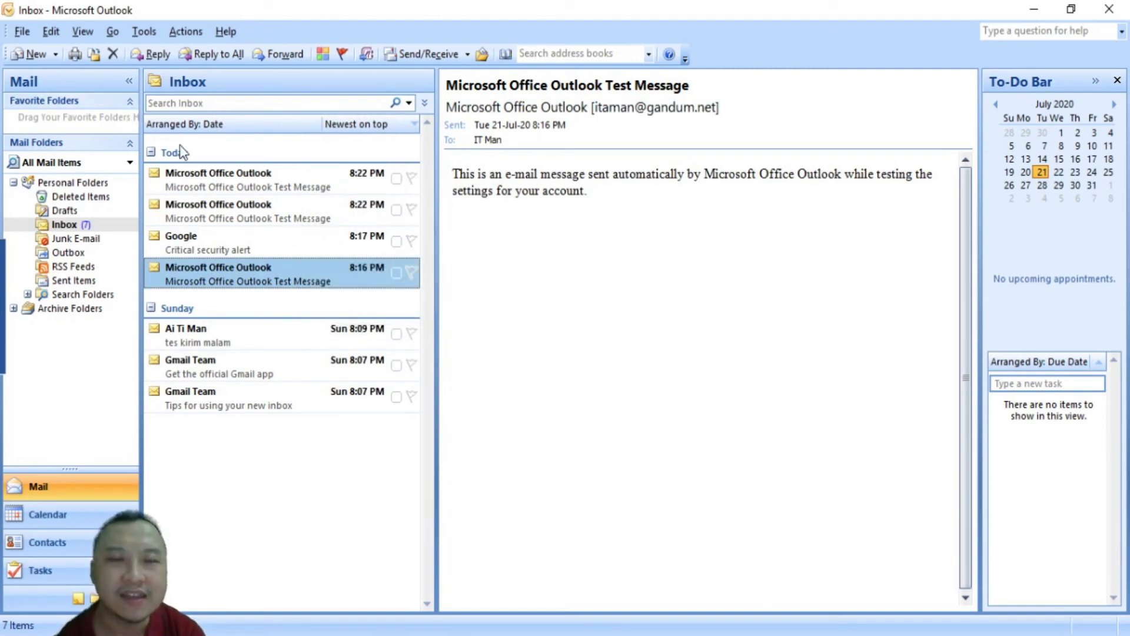
# Send a message to the account's own address titled 'selamat malam ke 1' reading 'halo selamat malam'
pyautogui.click(32, 54)
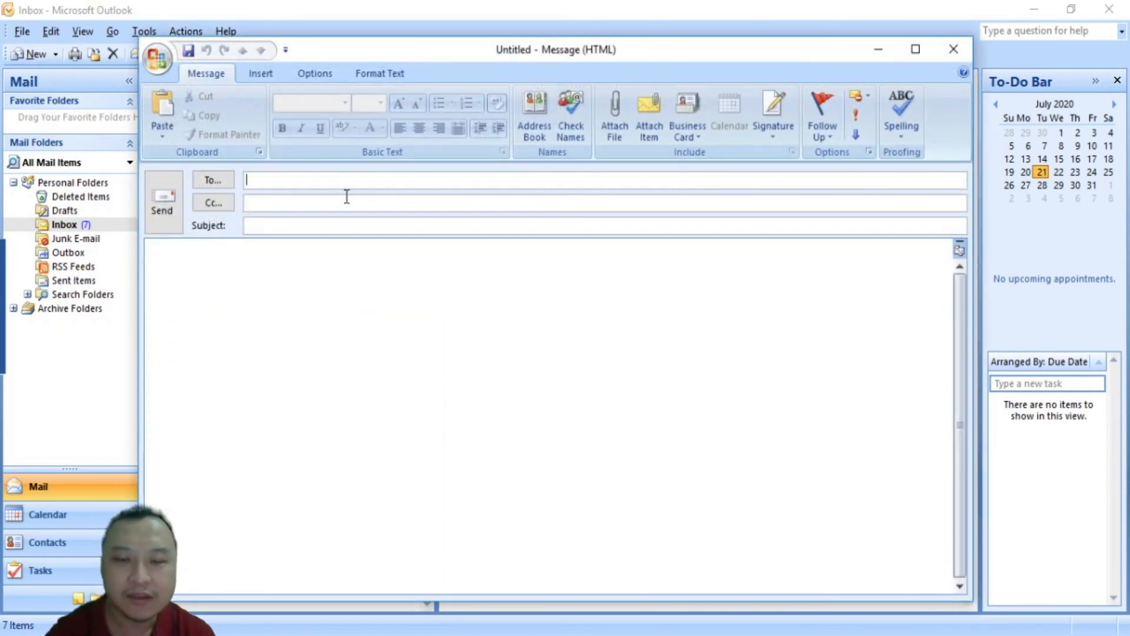
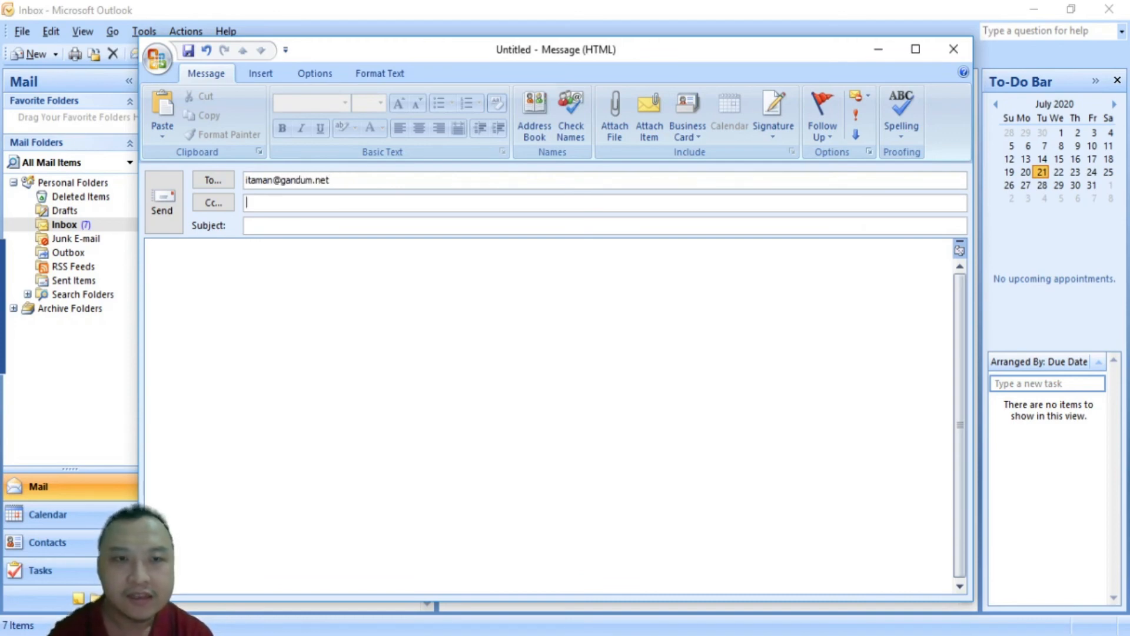
pyautogui.press('Tab')
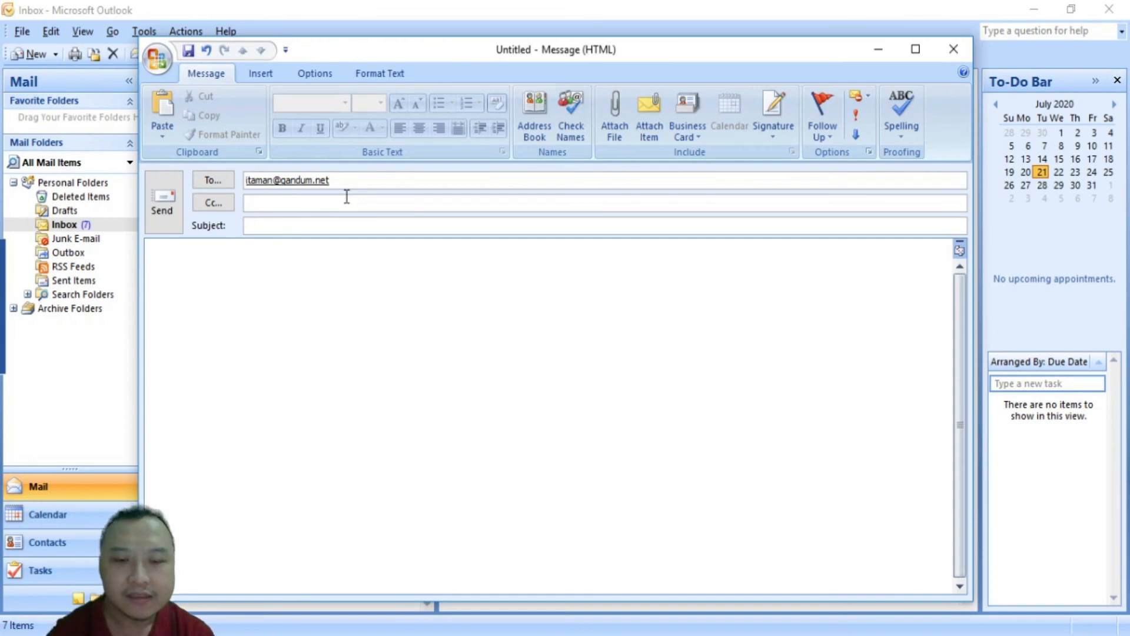
pyautogui.write('selamat malam')
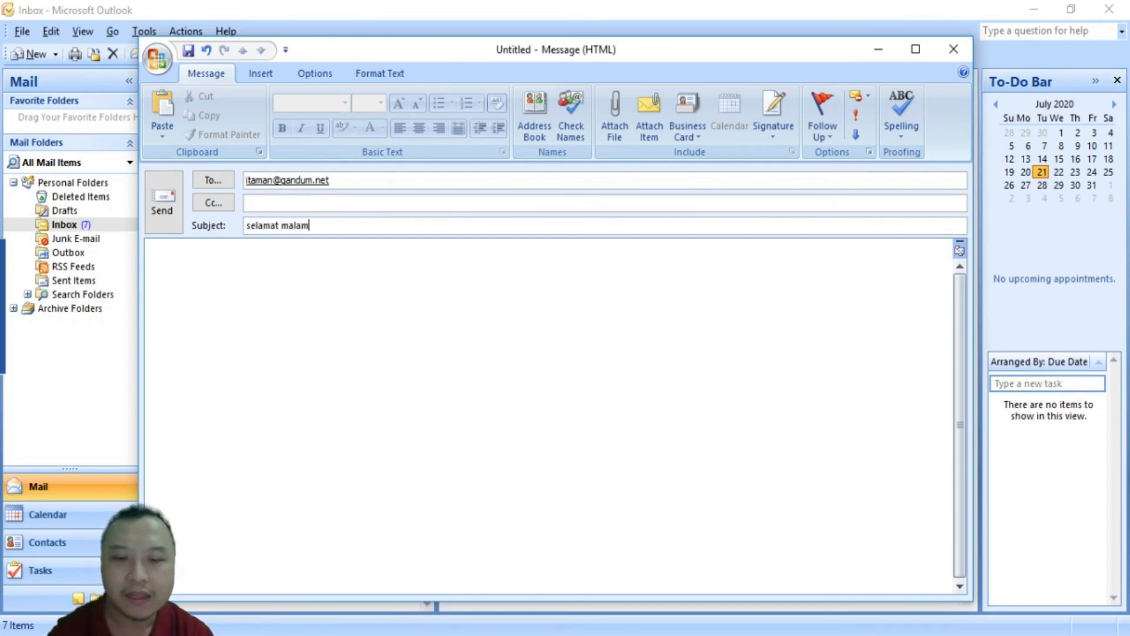
pyautogui.write(' ke 1')
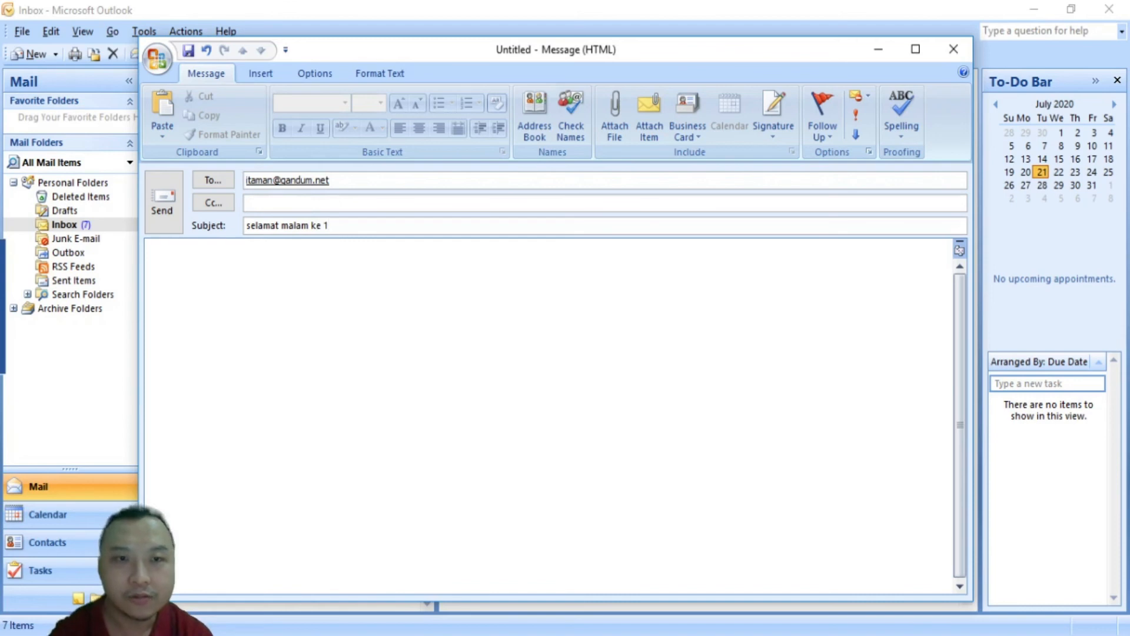
pyautogui.press('Tab')
pyautogui.write('halo selamat')
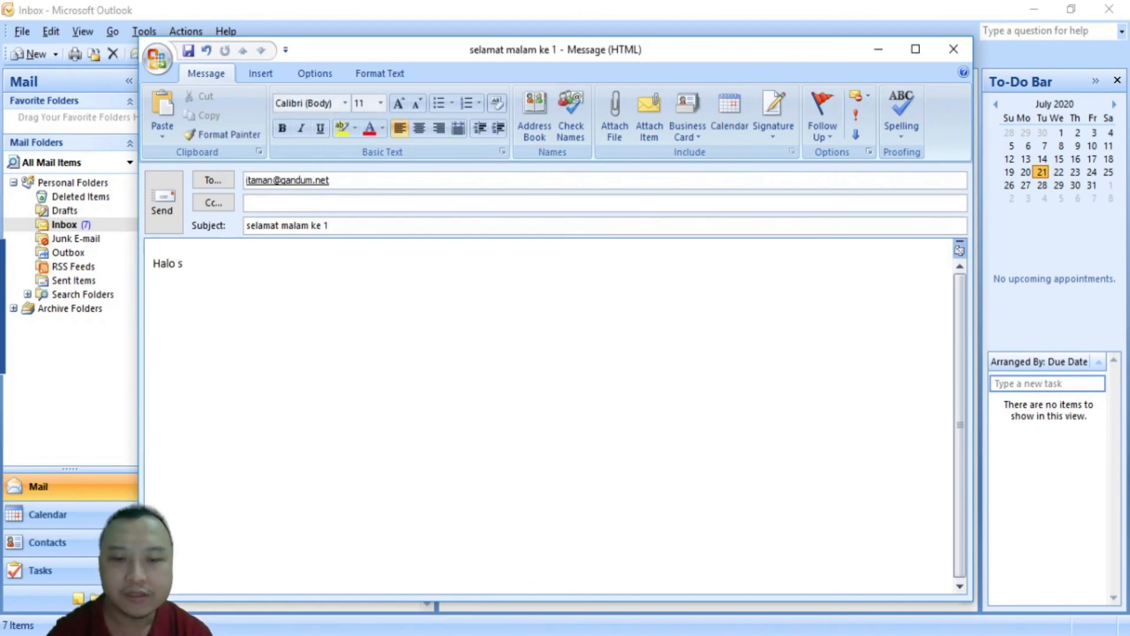
pyautogui.write(' malam')
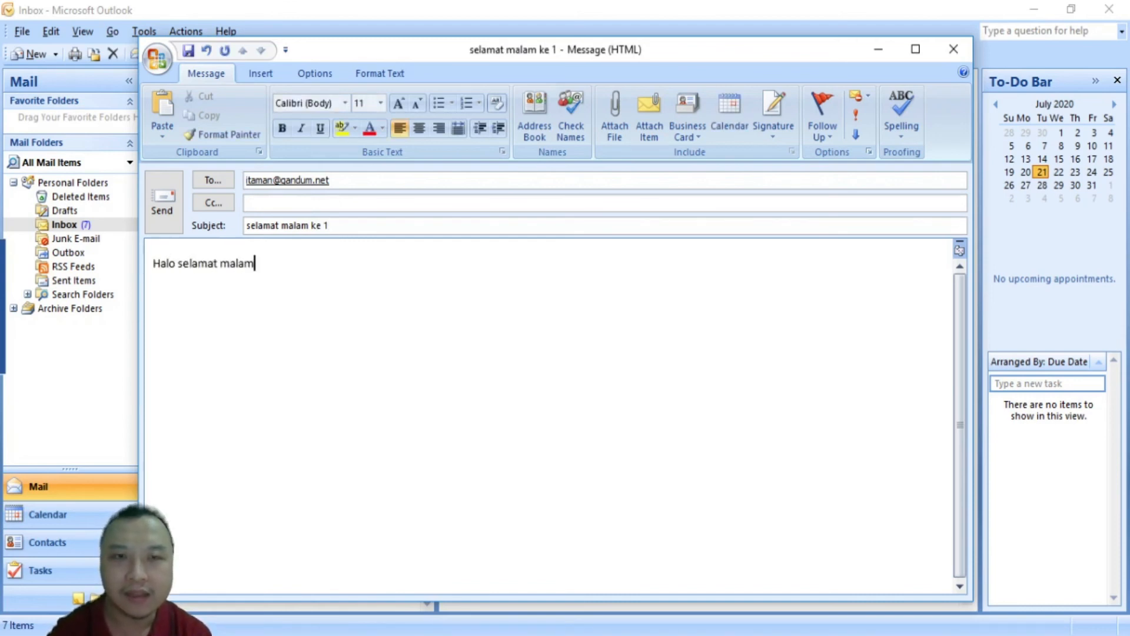
pyautogui.click(164, 206)
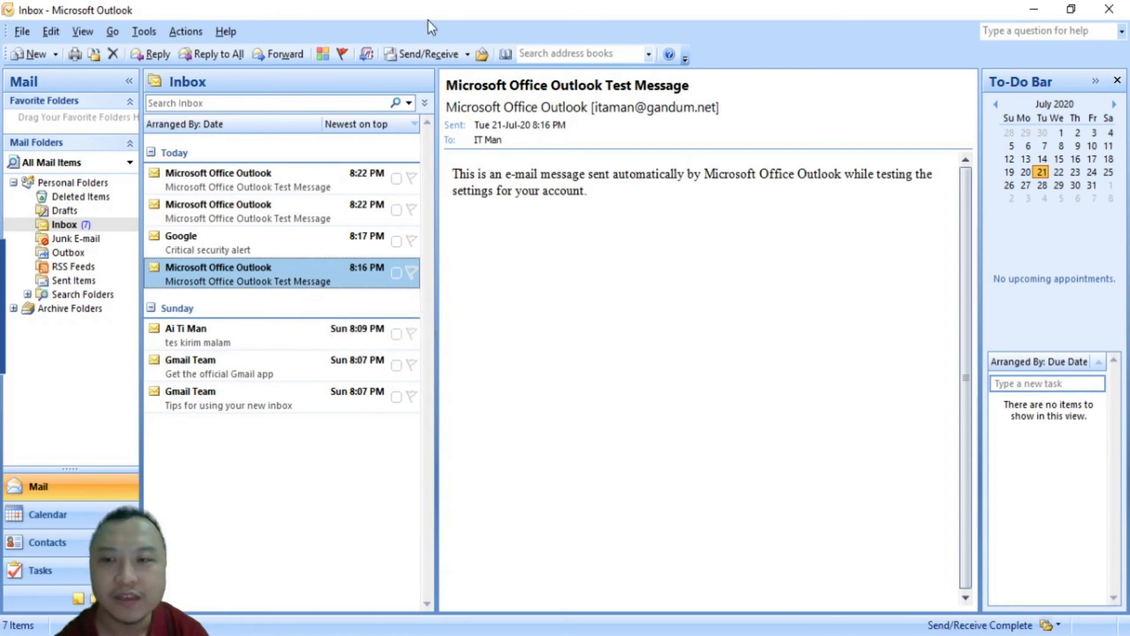
# Run Send/Receive and open the arrived 'selamat malam ke 1' message in the Inbox
pyautogui.click(424, 55)
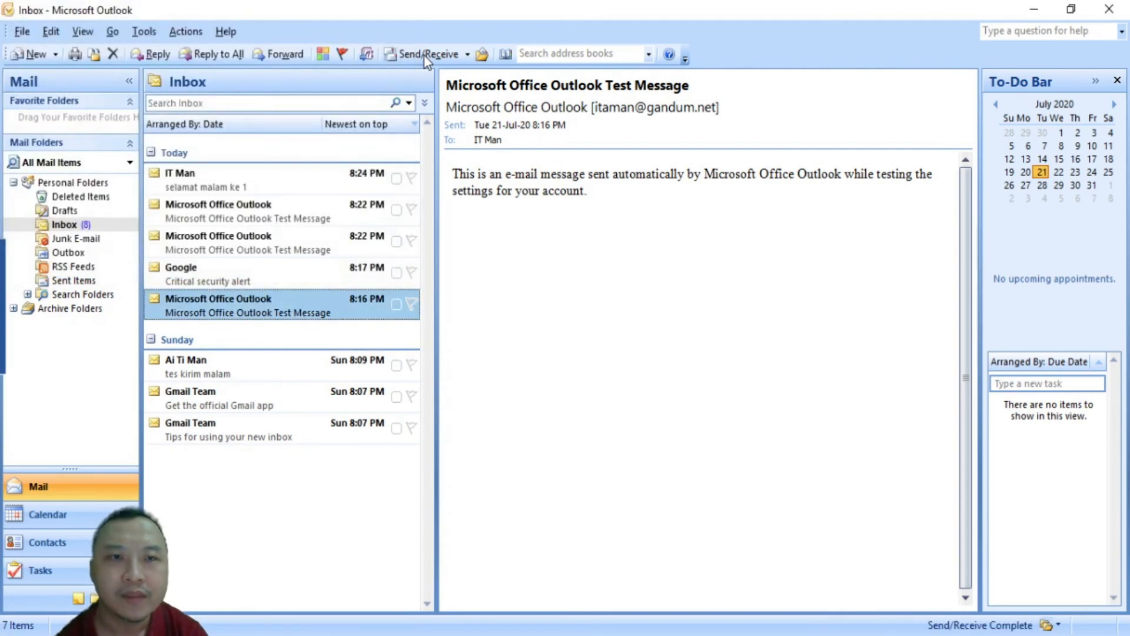
pyautogui.click(202, 190)
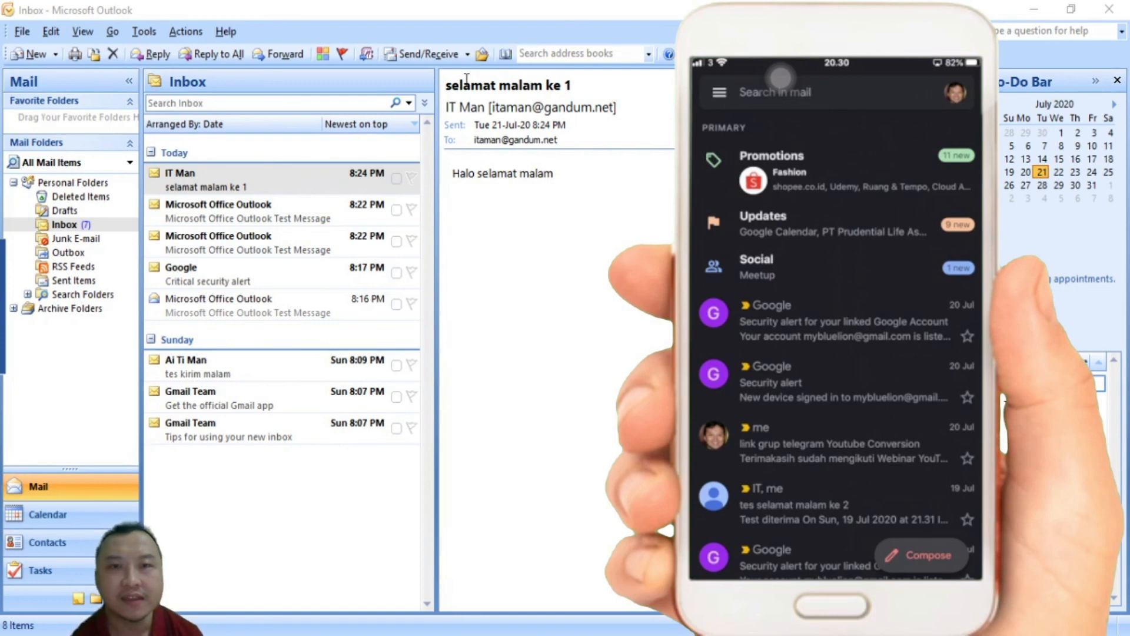
# Return to Outlook and open the newly received 'Selamat malam ke dua' message
pyautogui.click(415, 53)
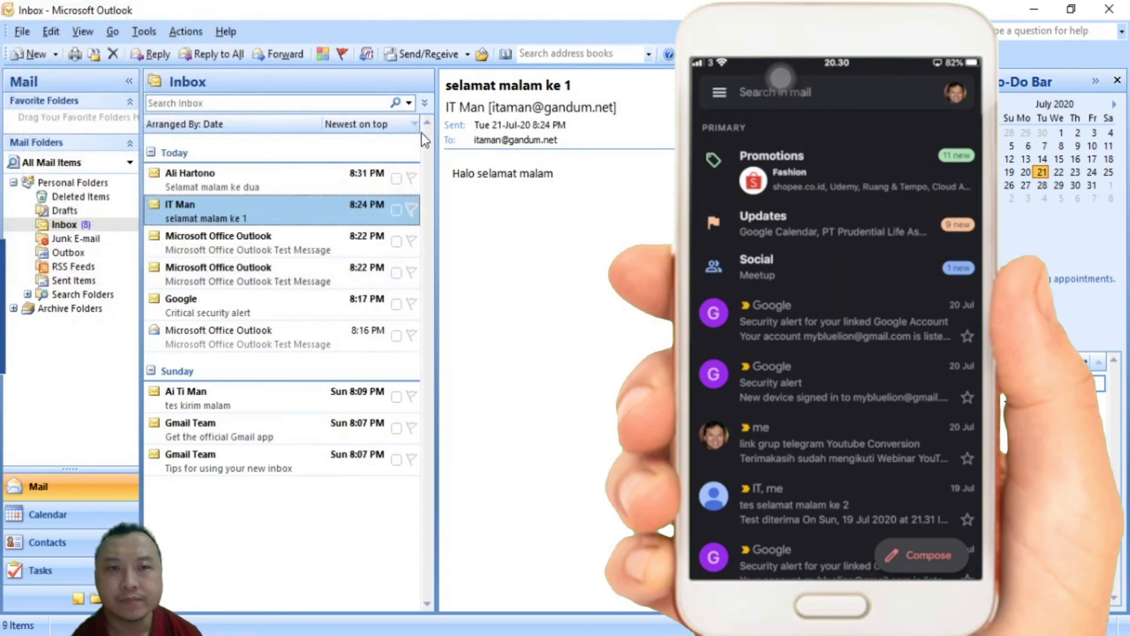
pyautogui.click(245, 184)
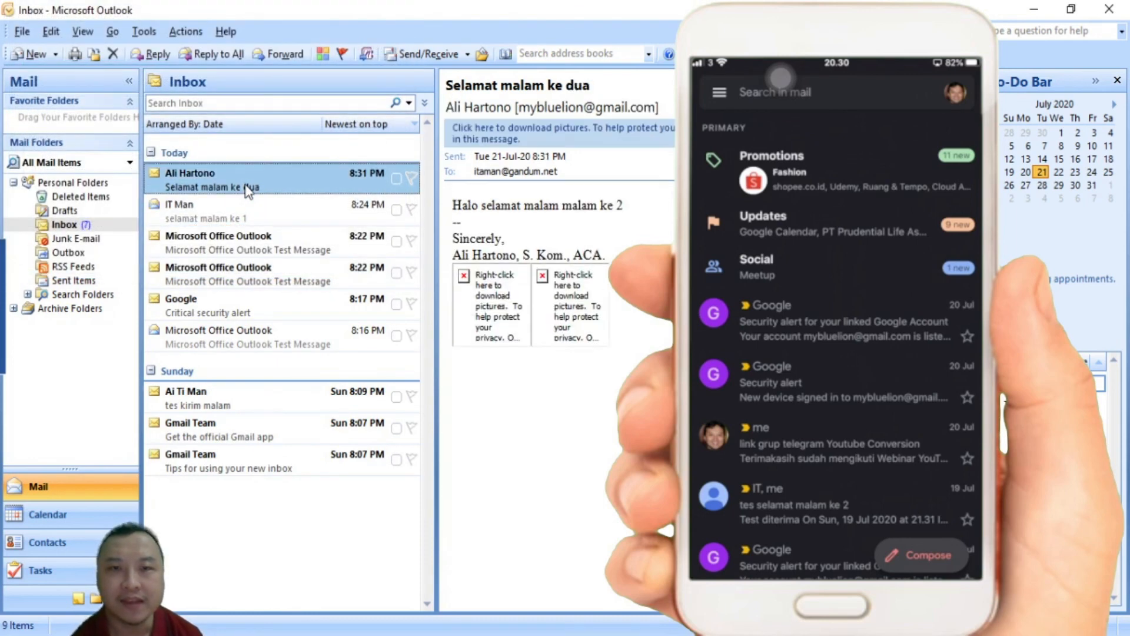